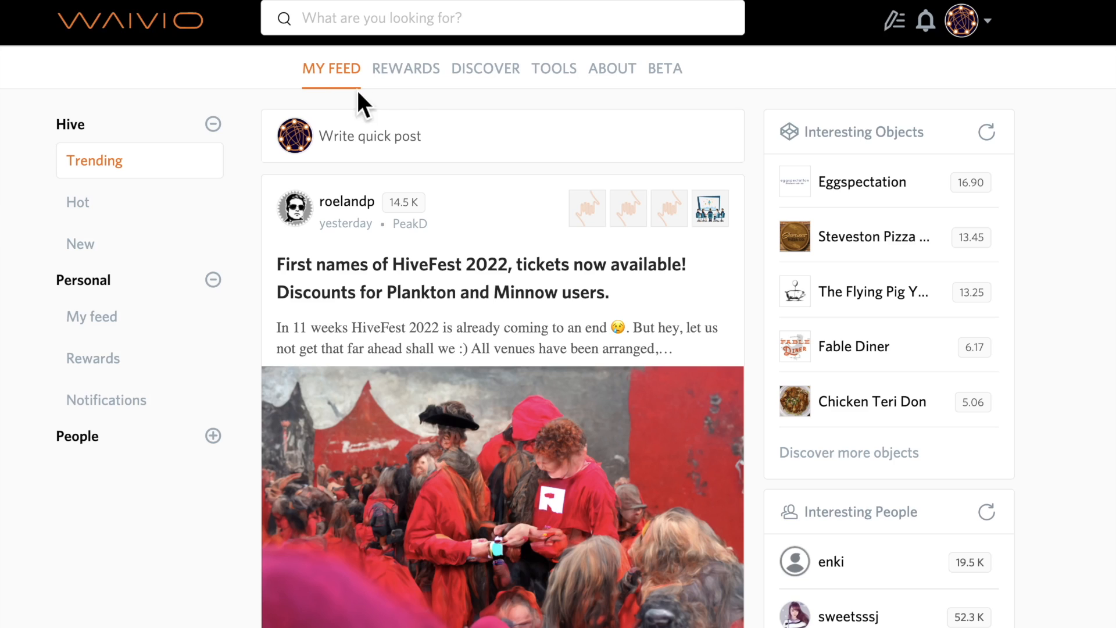
Step: Open the website creation form under Tools and select dining.gifts as the base website
click(557, 78)
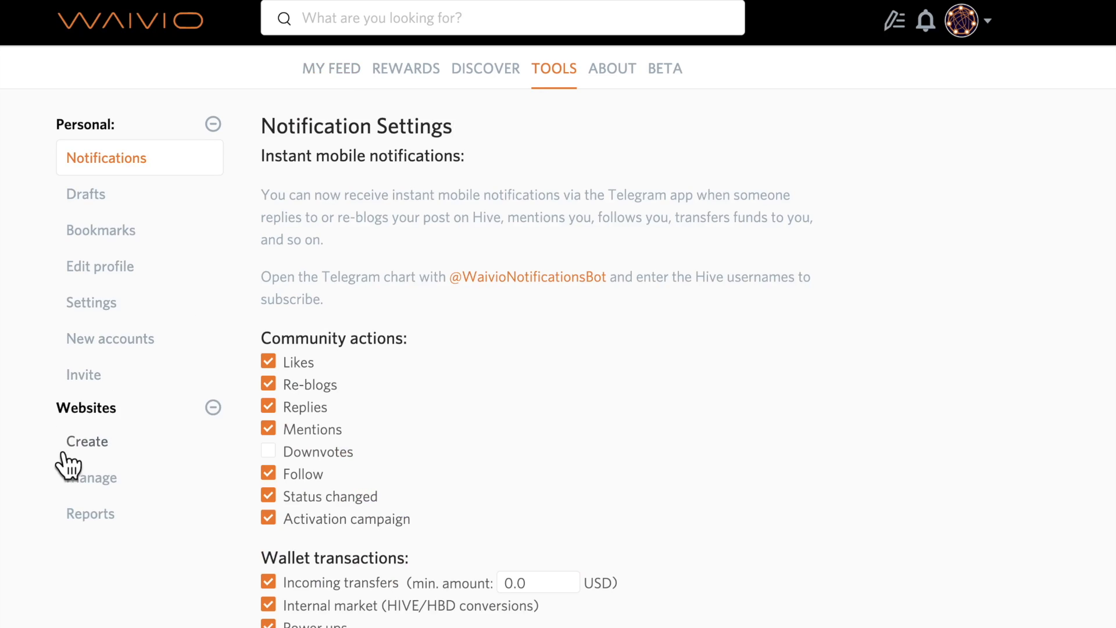
click(85, 457)
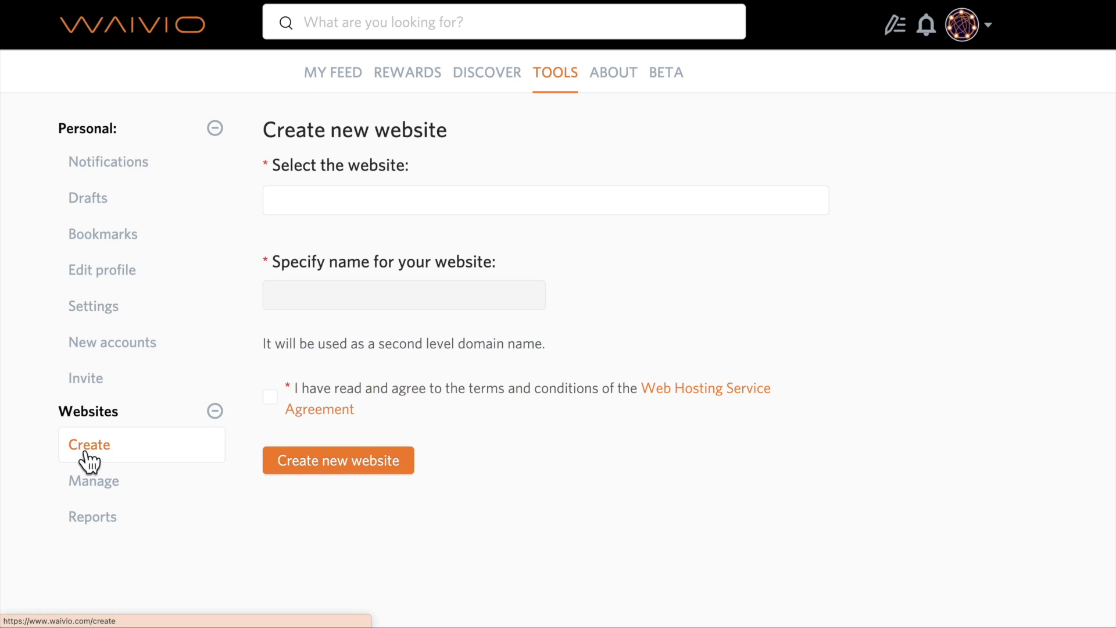
click(301, 202)
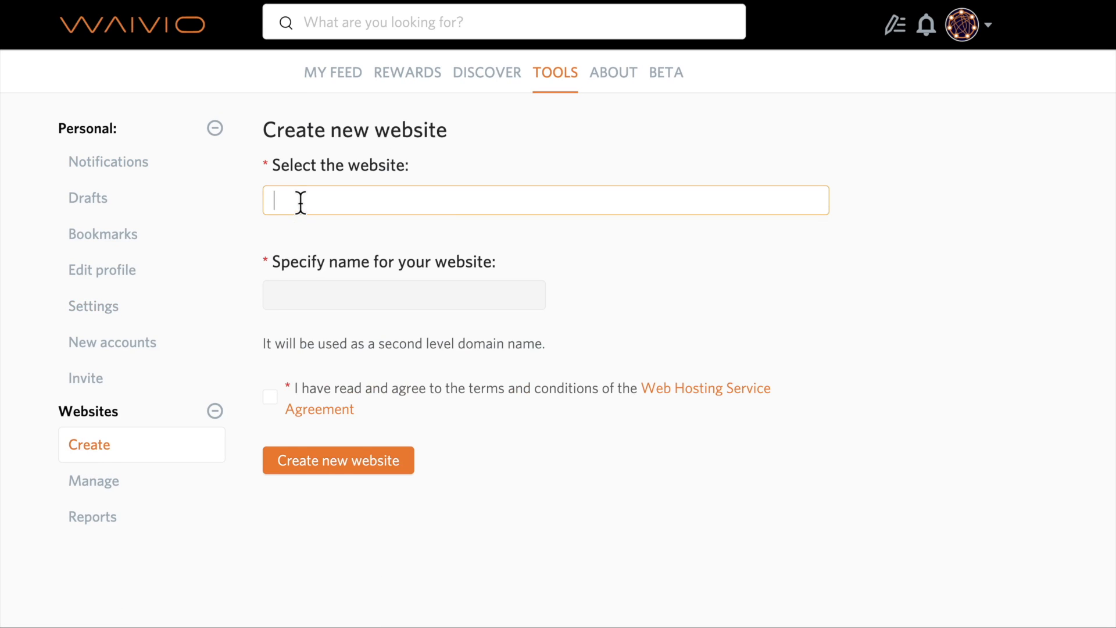
click(310, 240)
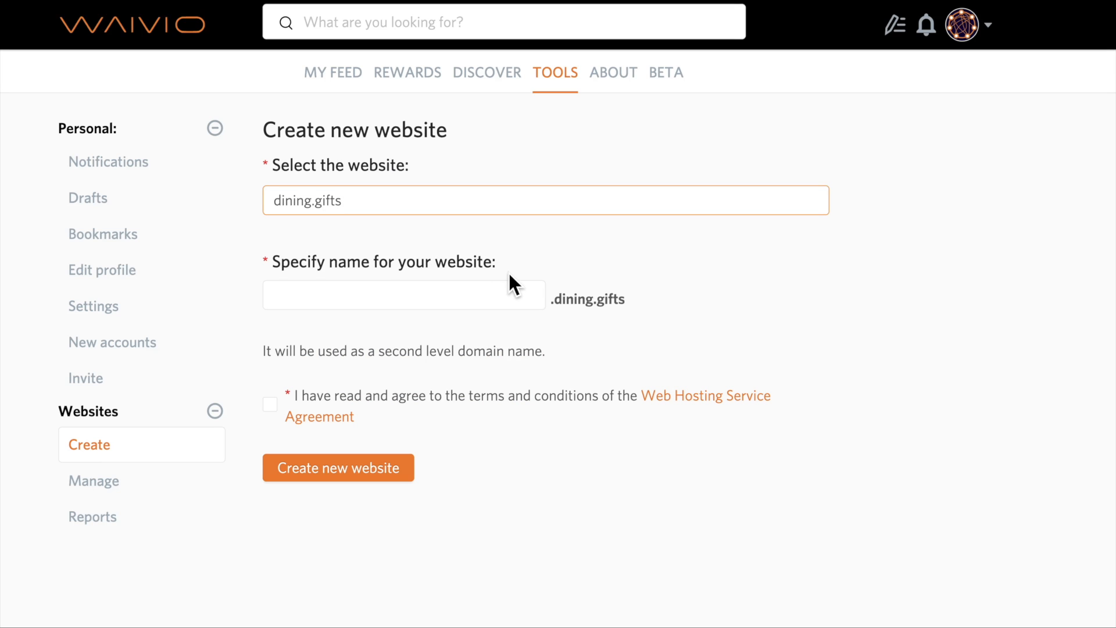
Step: Name the new website crypto, accept the Web Hosting Service Agreement and create the website
click(386, 300)
text(crypto)
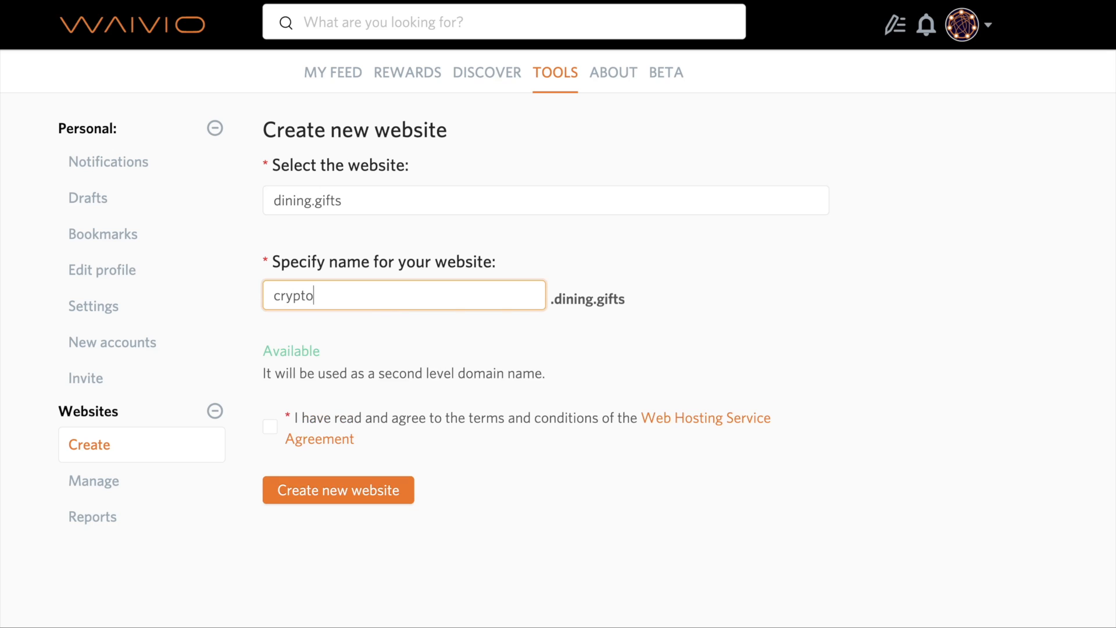
click(411, 335)
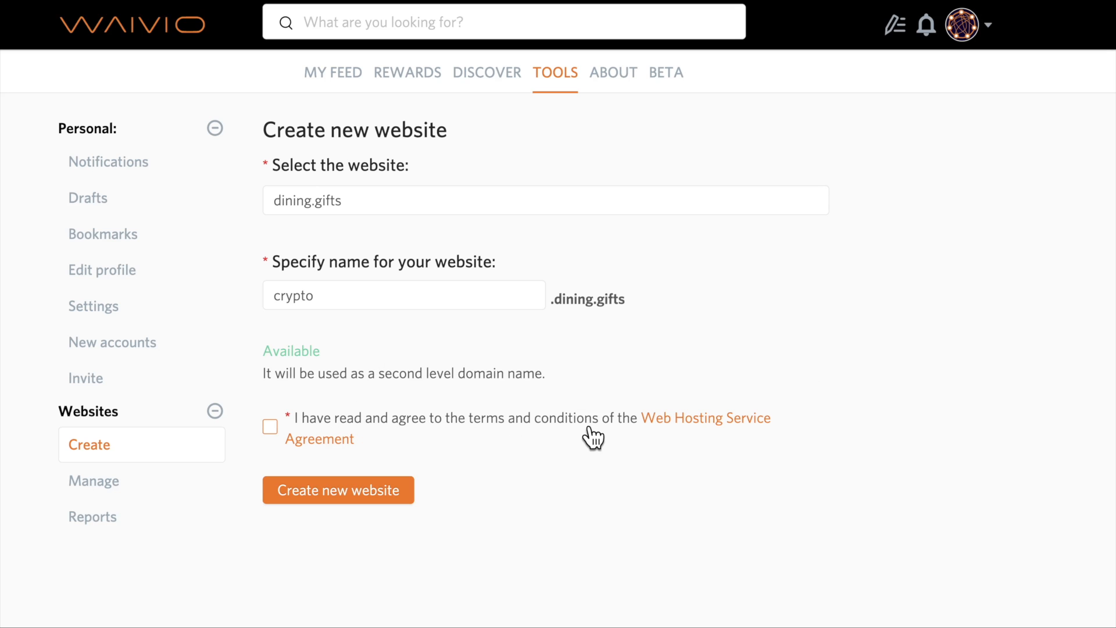
click(269, 430)
click(292, 500)
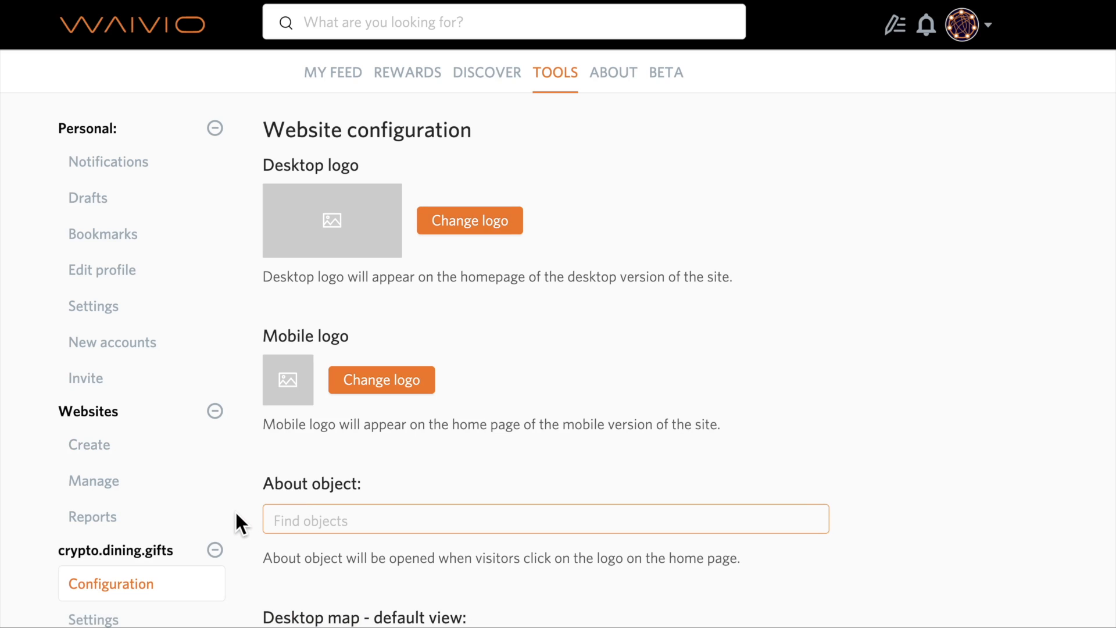
Step: Upload crypto_dine.png from the logos folder as the desktop logo in the configuration of crypto.dining.gifts
scroll(235, 510, down, 3)
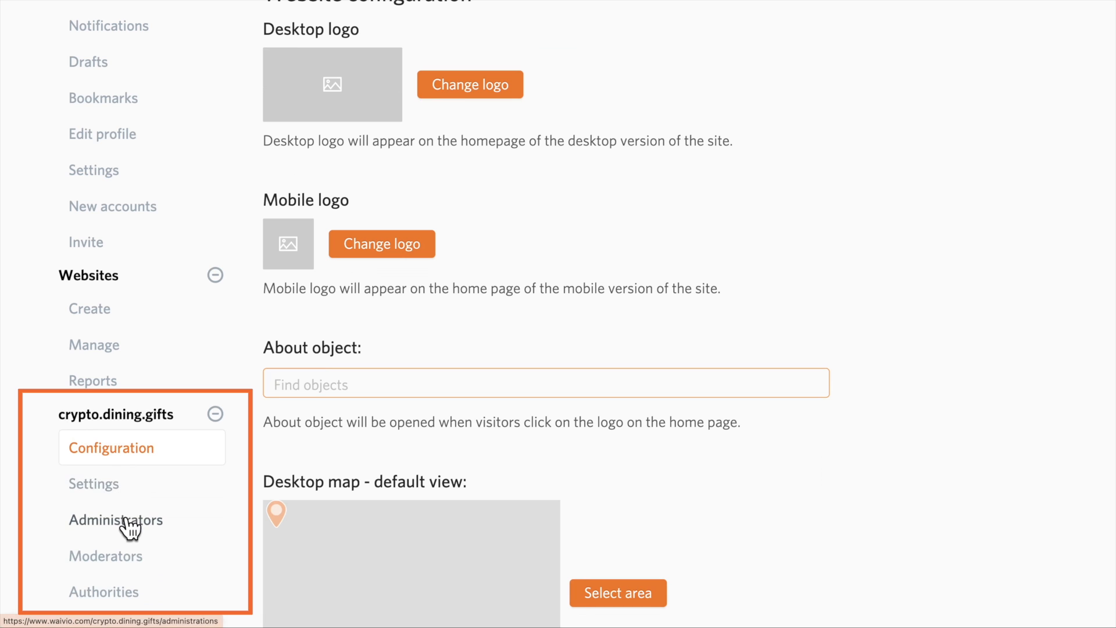
click(145, 460)
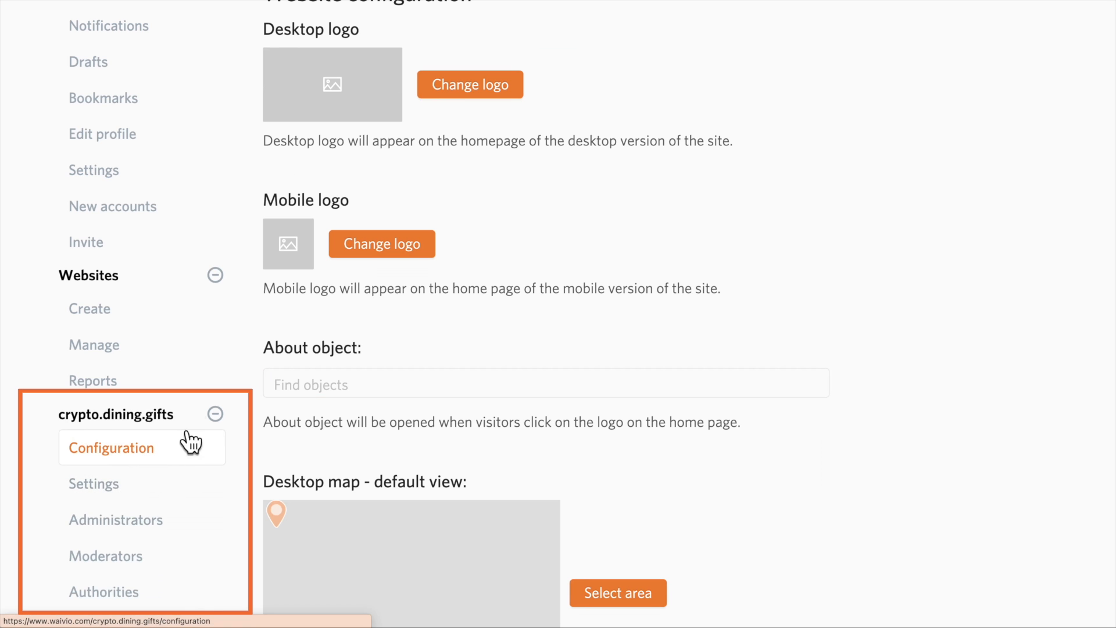
scroll(227, 400, up, 3)
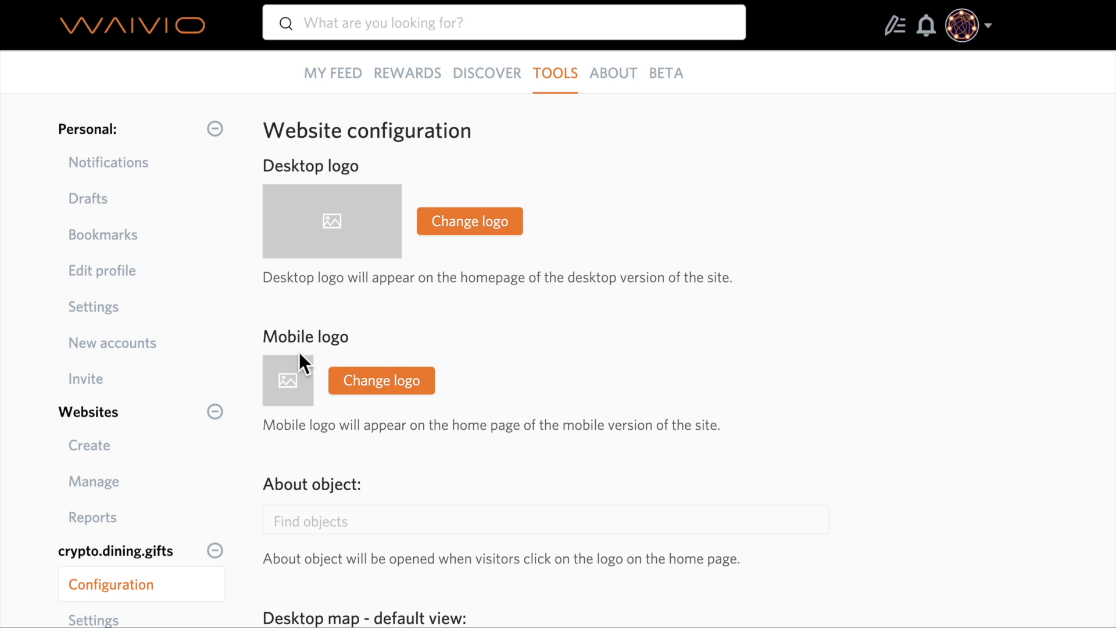
click(452, 230)
click(372, 256)
click(419, 237)
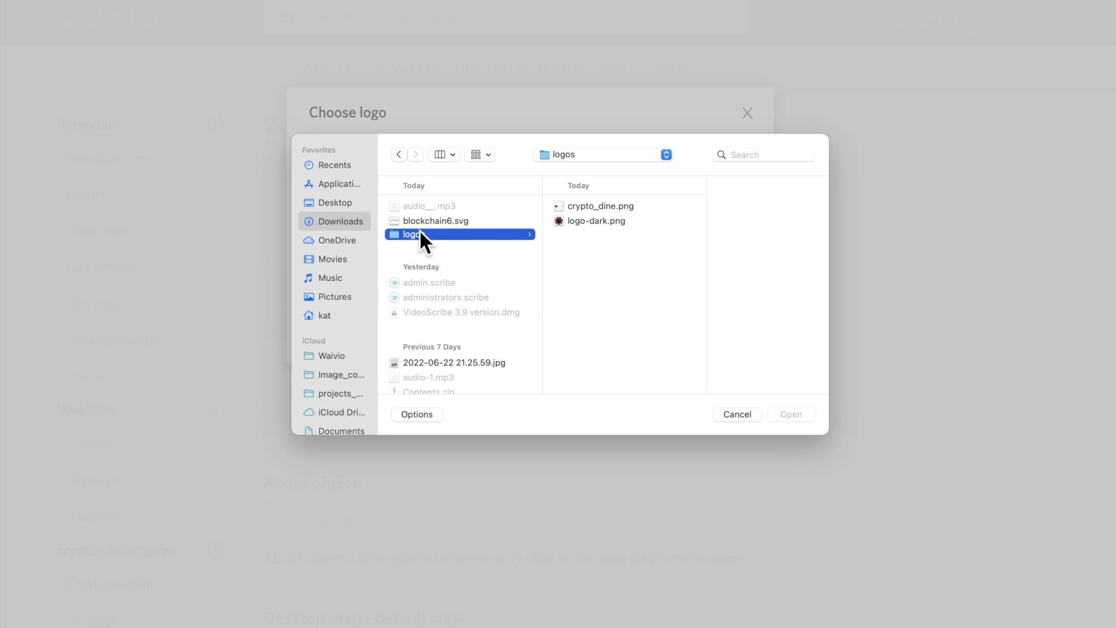
click(587, 211)
click(791, 414)
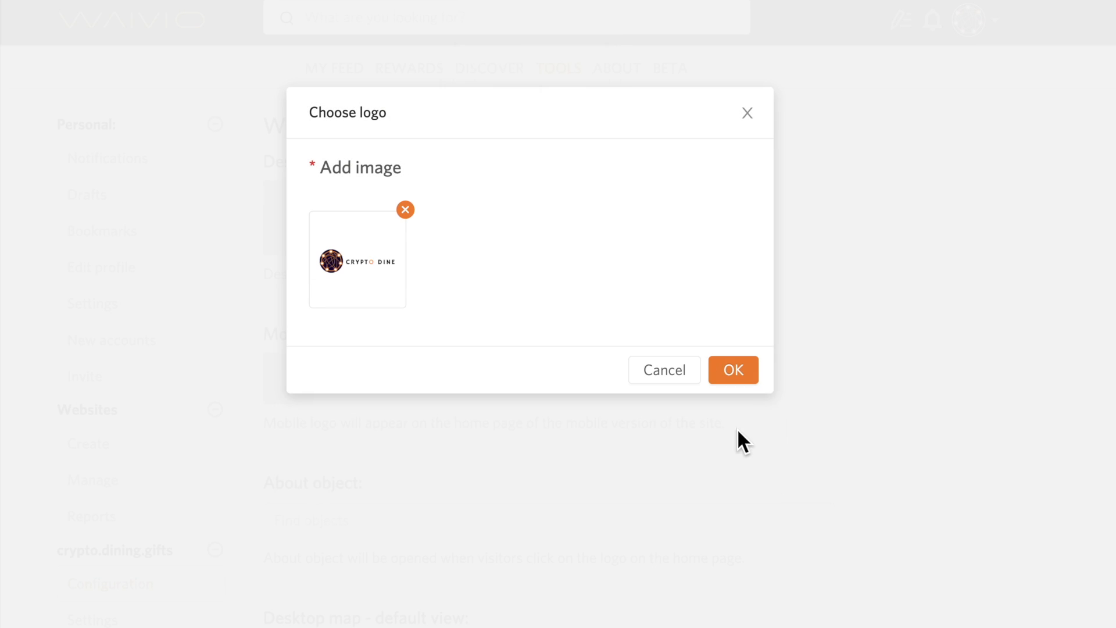
click(738, 375)
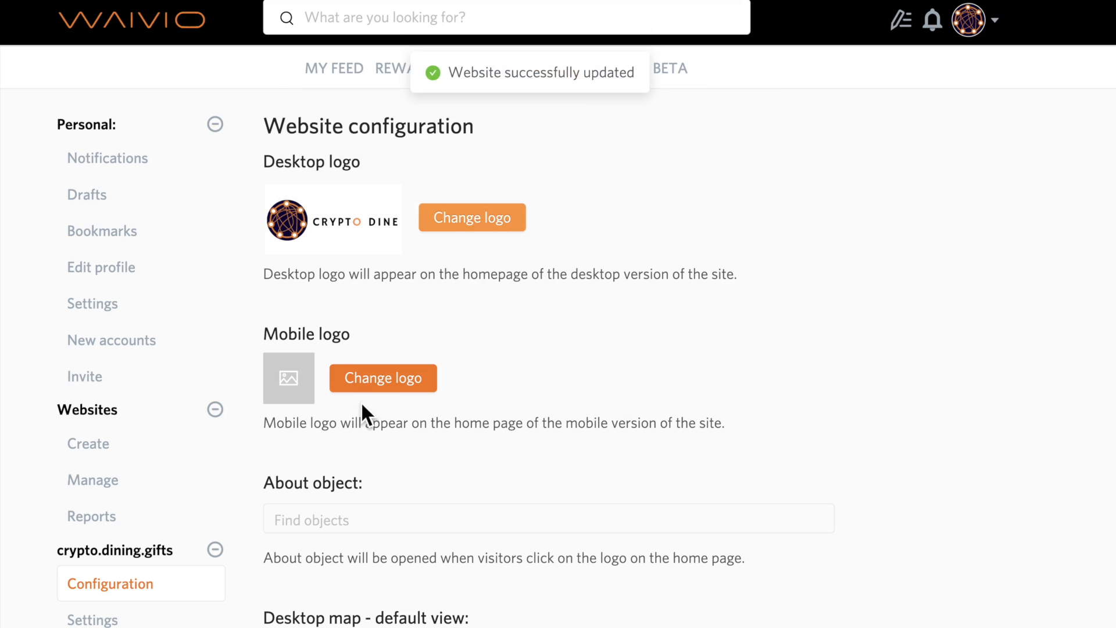
Step: Upload logo-dark.png as the website's mobile logo
click(375, 383)
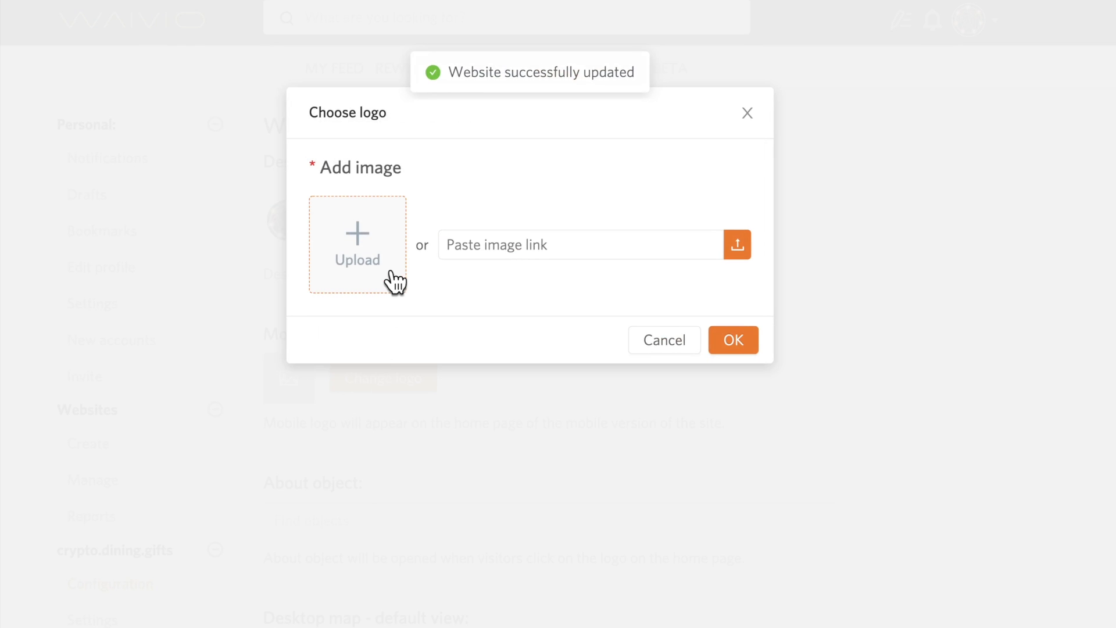
click(391, 279)
click(437, 220)
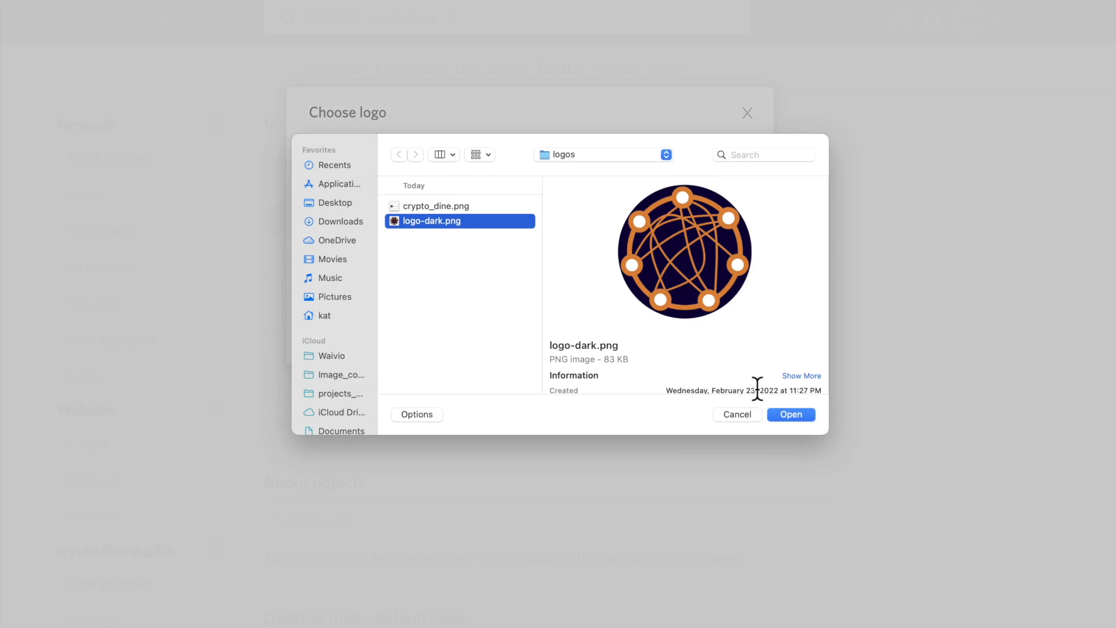
click(791, 414)
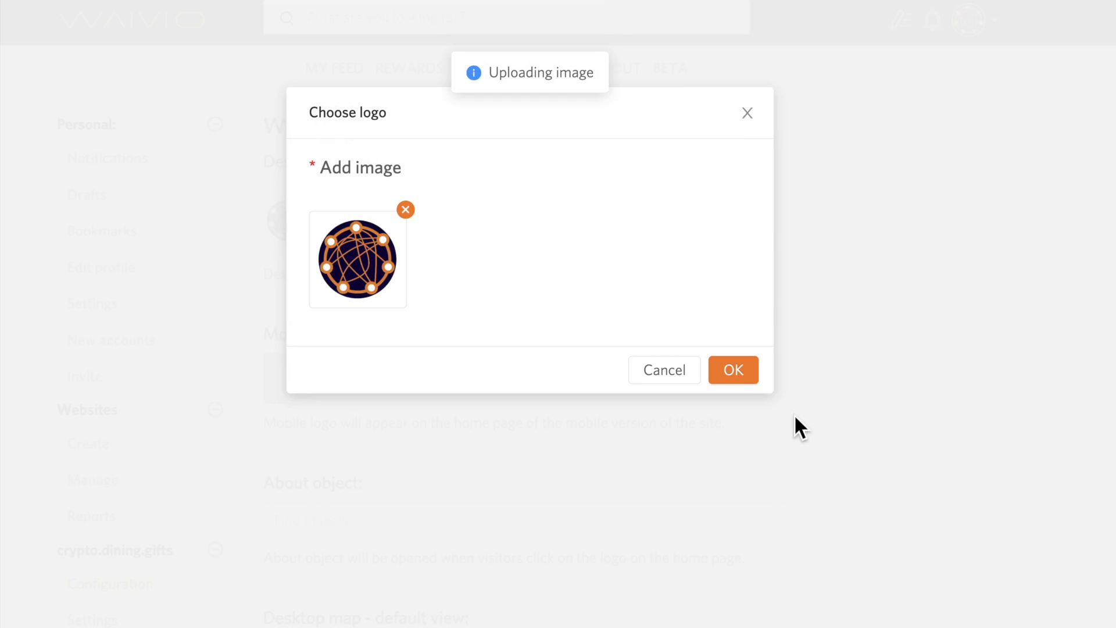
click(731, 372)
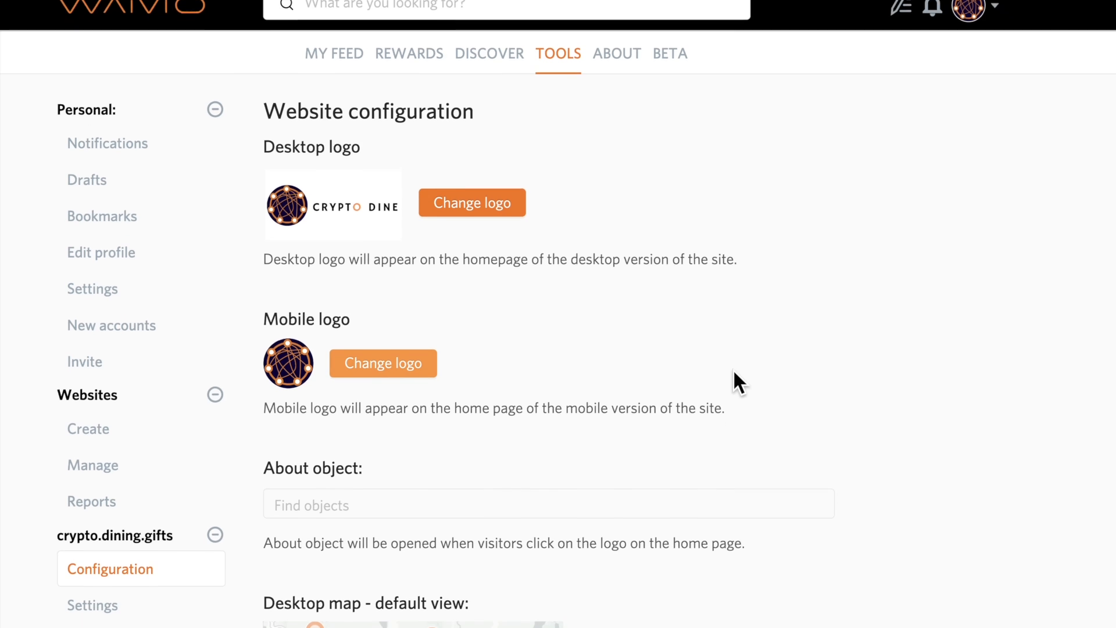
Step: Create a new object of type business named Crypto.Dining.Gifts from the post editor, to serve as the website's About object
scroll(733, 369, down, 4)
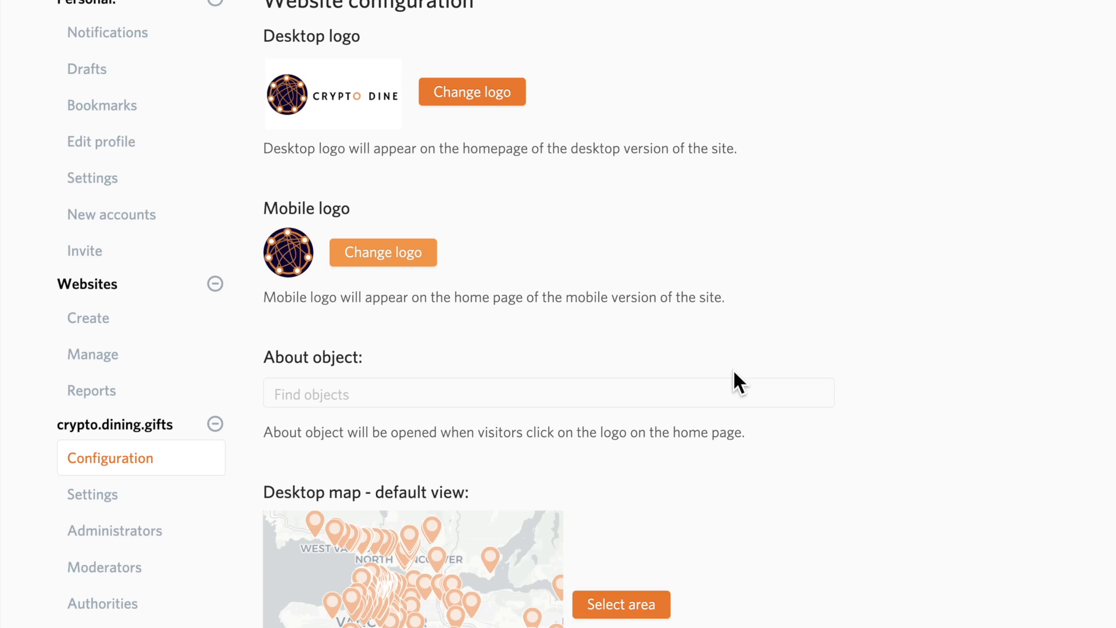
click(609, 384)
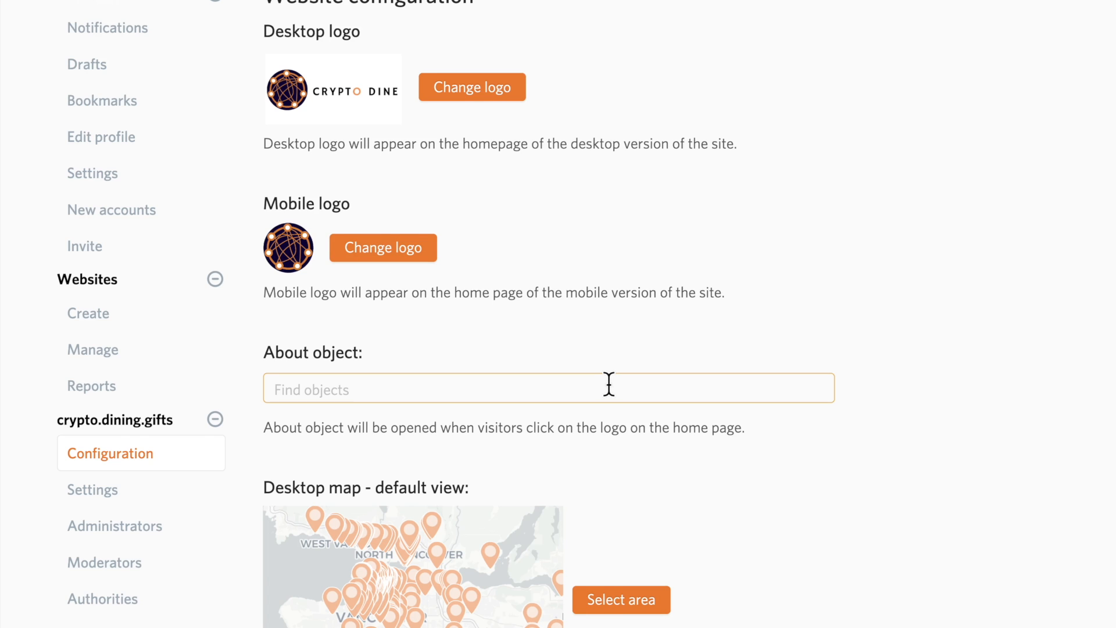
scroll(648, 382, up, 2)
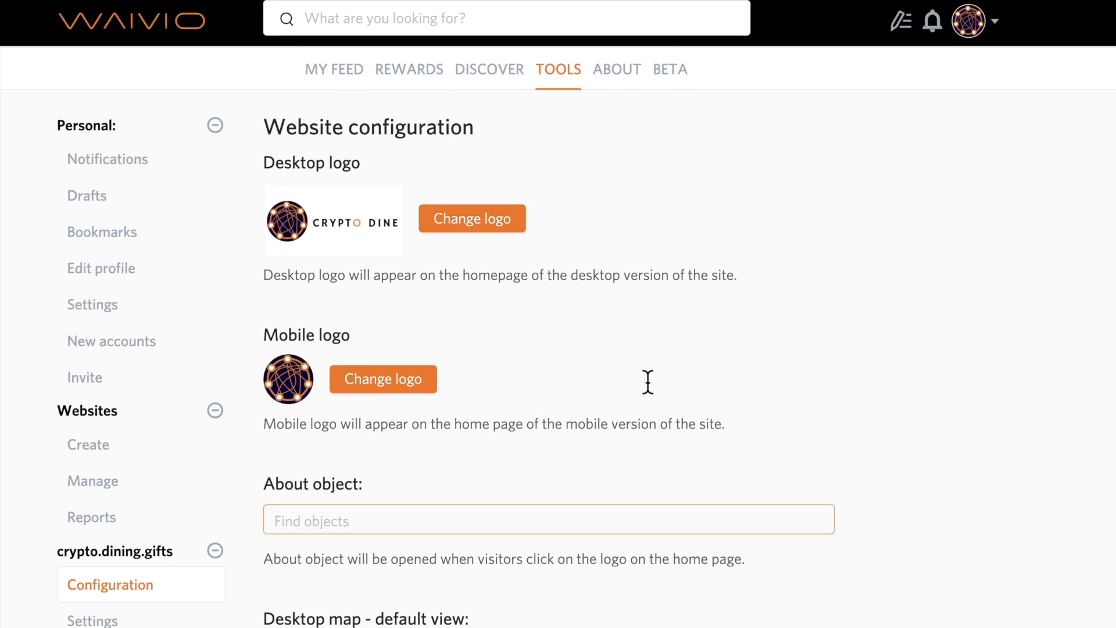
click(903, 23)
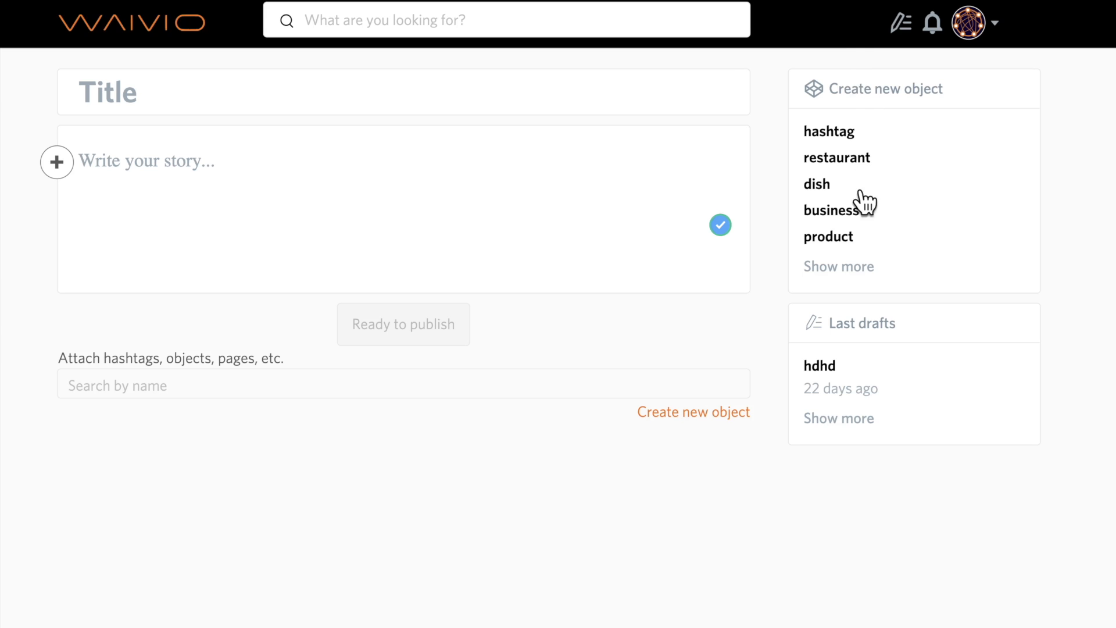
click(833, 210)
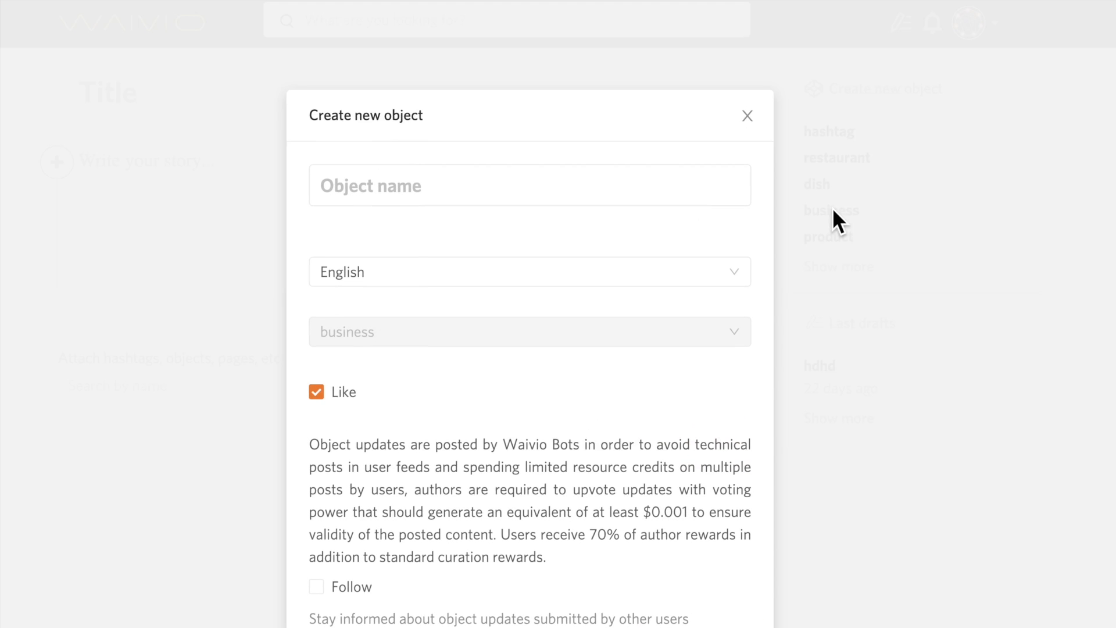
click(608, 177)
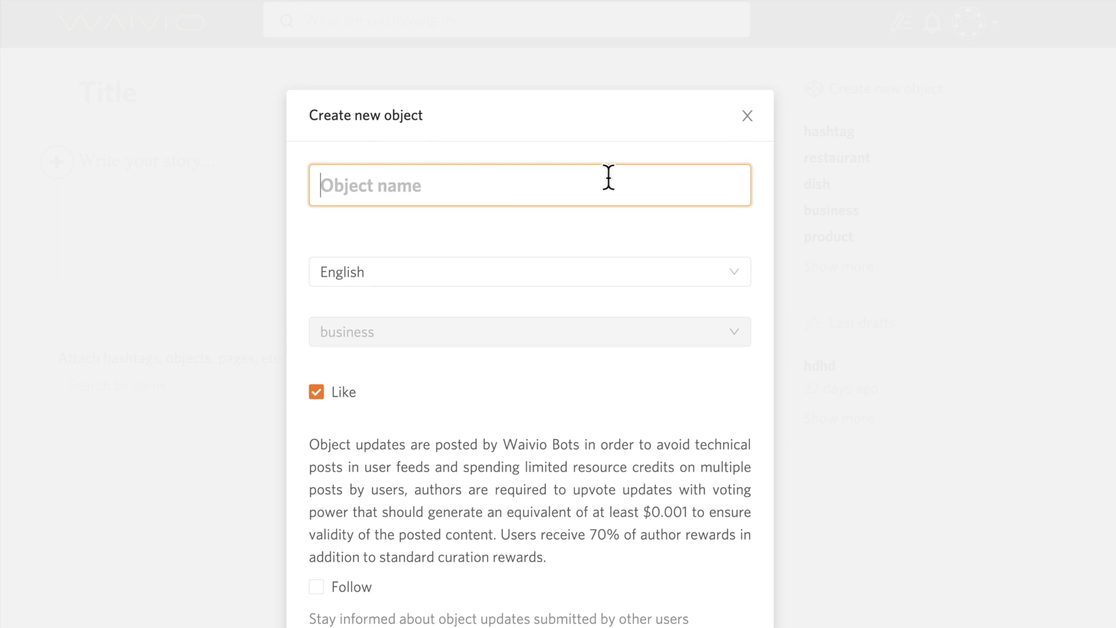
text(Crypto.Dining.Gifts)
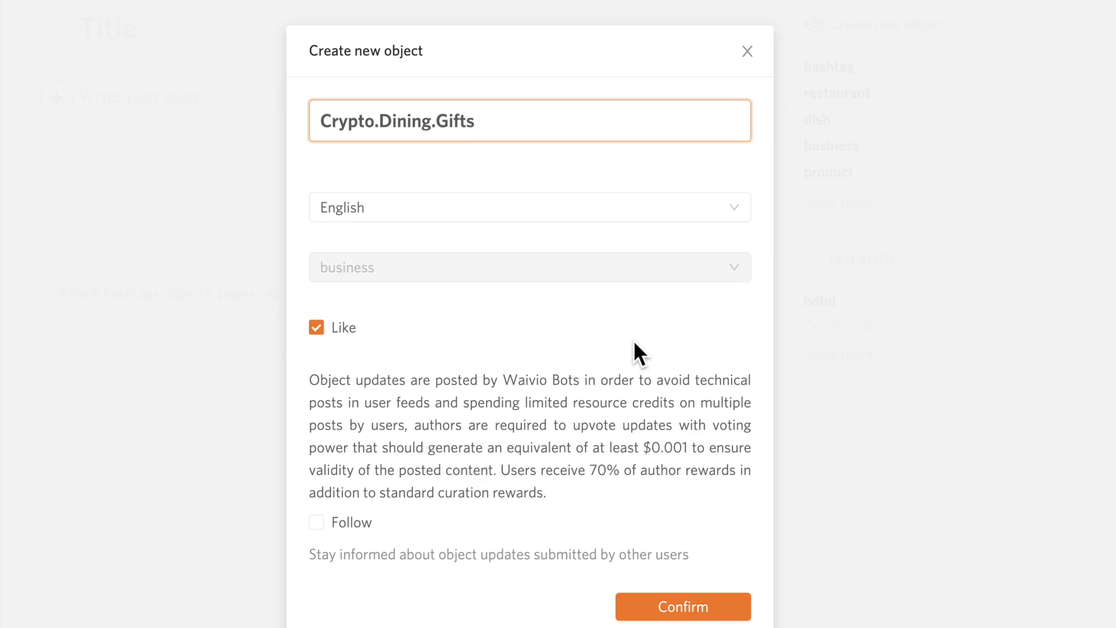
click(693, 610)
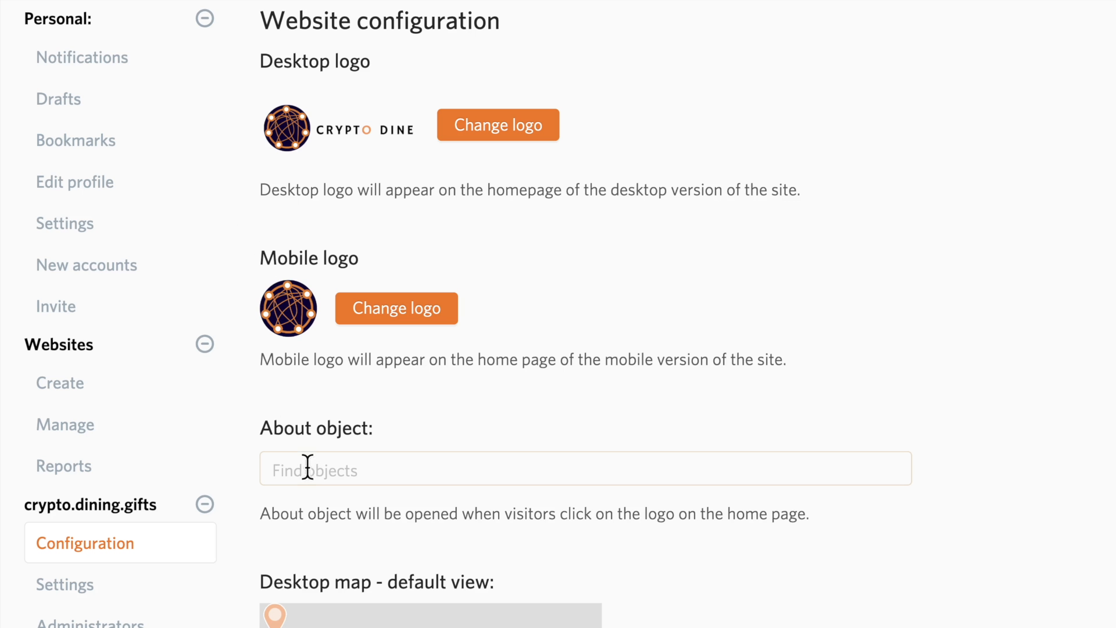
Step: Find the Crypto.Dining.Gifts object and set it as the About object in the website configuration
click(307, 466)
text(crypto.dining.gi)
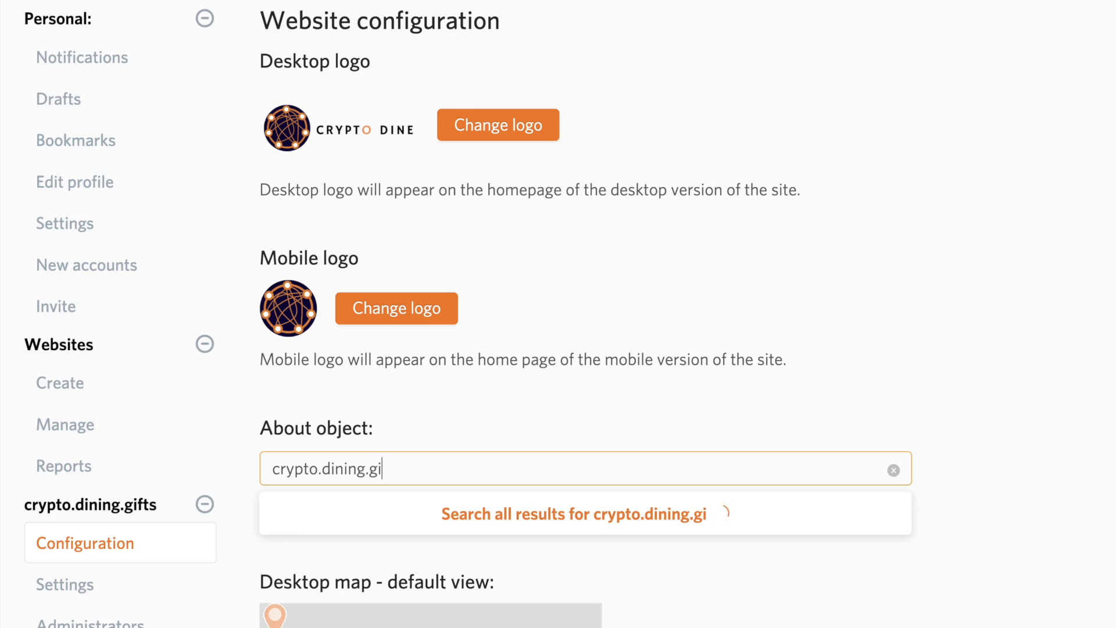
click(345, 527)
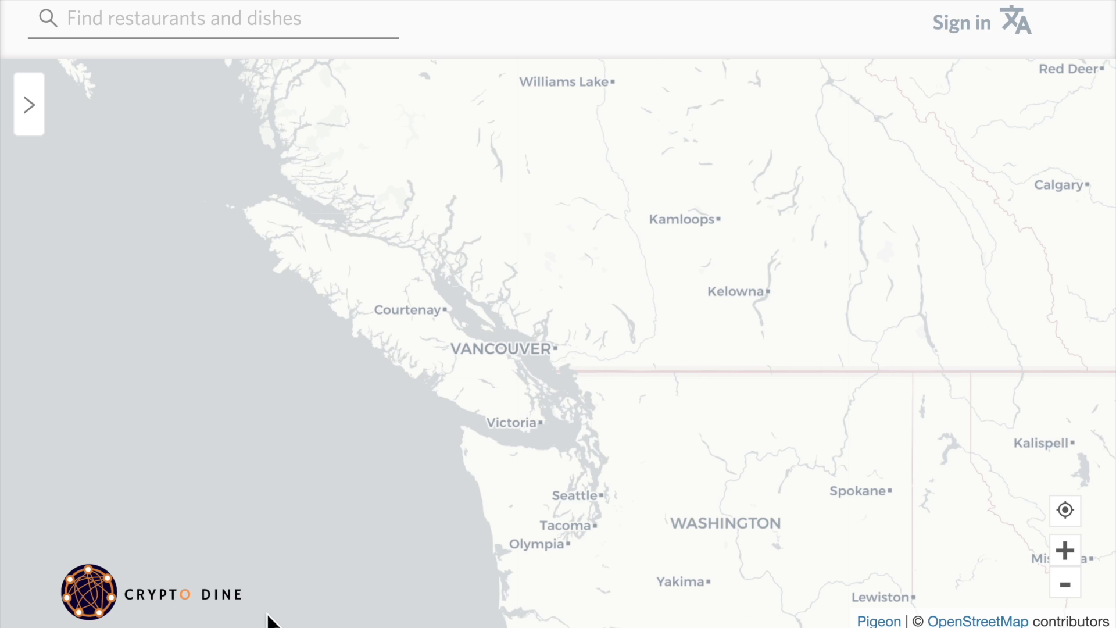
Step: Open the About object from the Crypto Dine logo on the site's map and look through its Gallery, Followers and Reviews
click(180, 598)
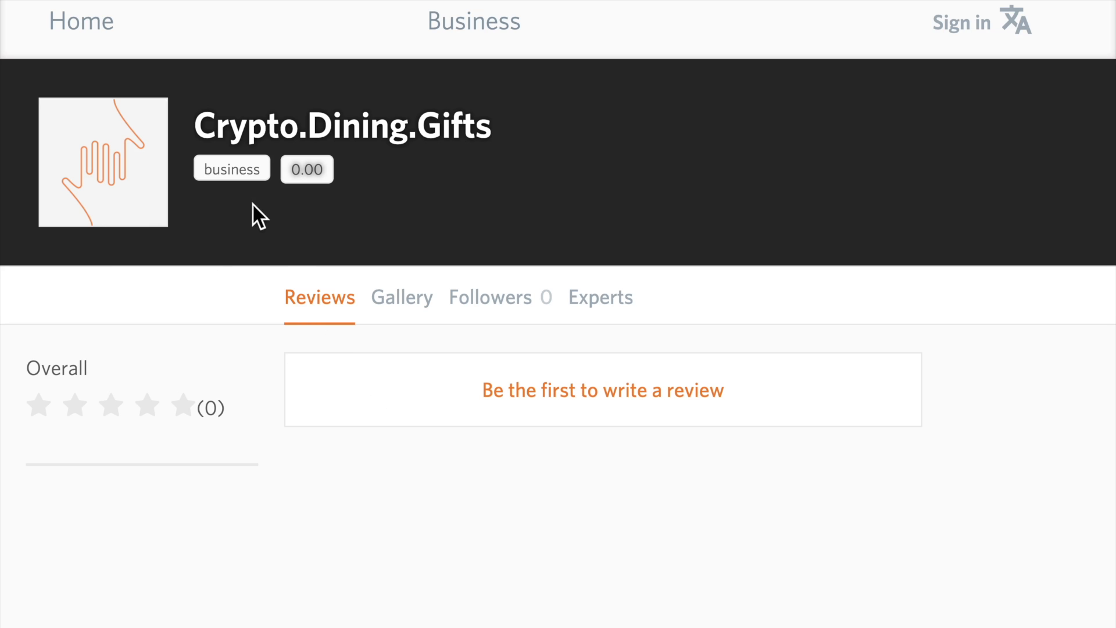
click(410, 306)
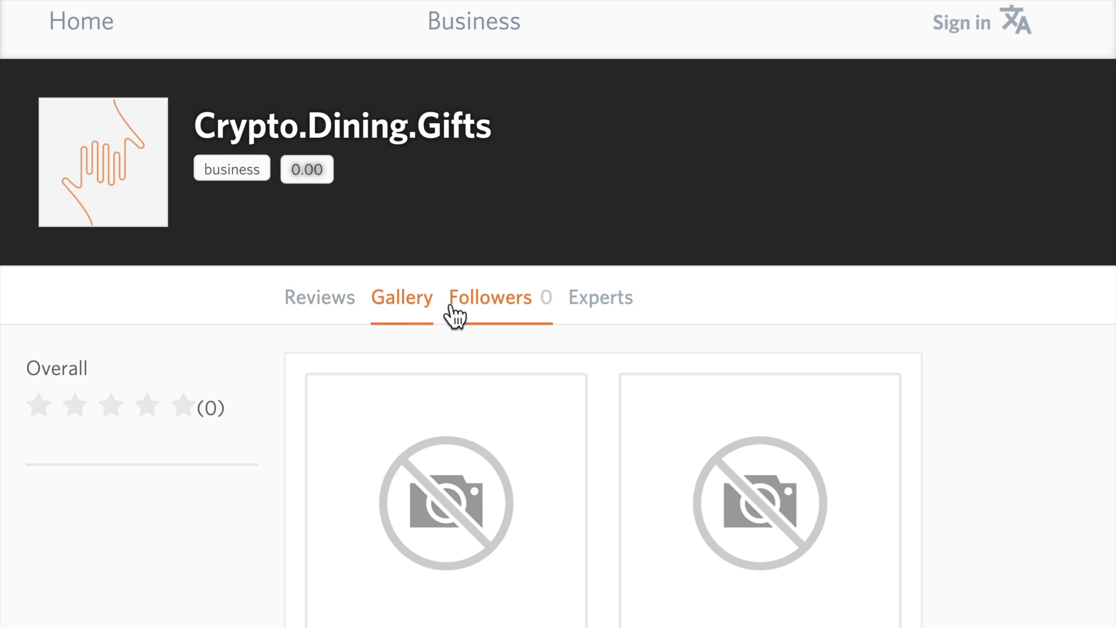
click(462, 305)
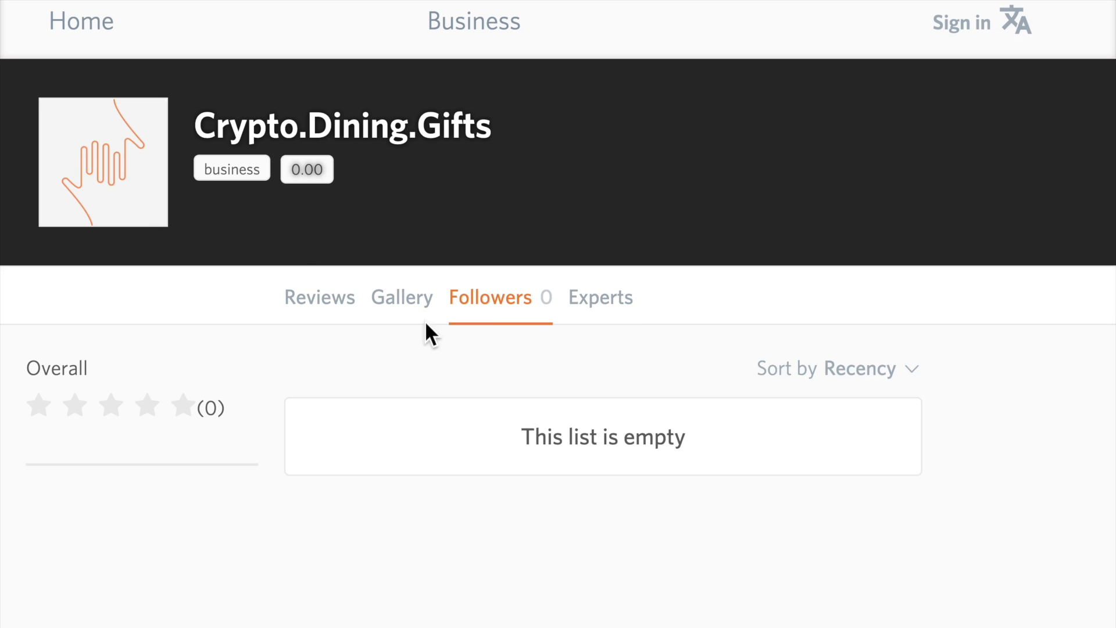
click(326, 319)
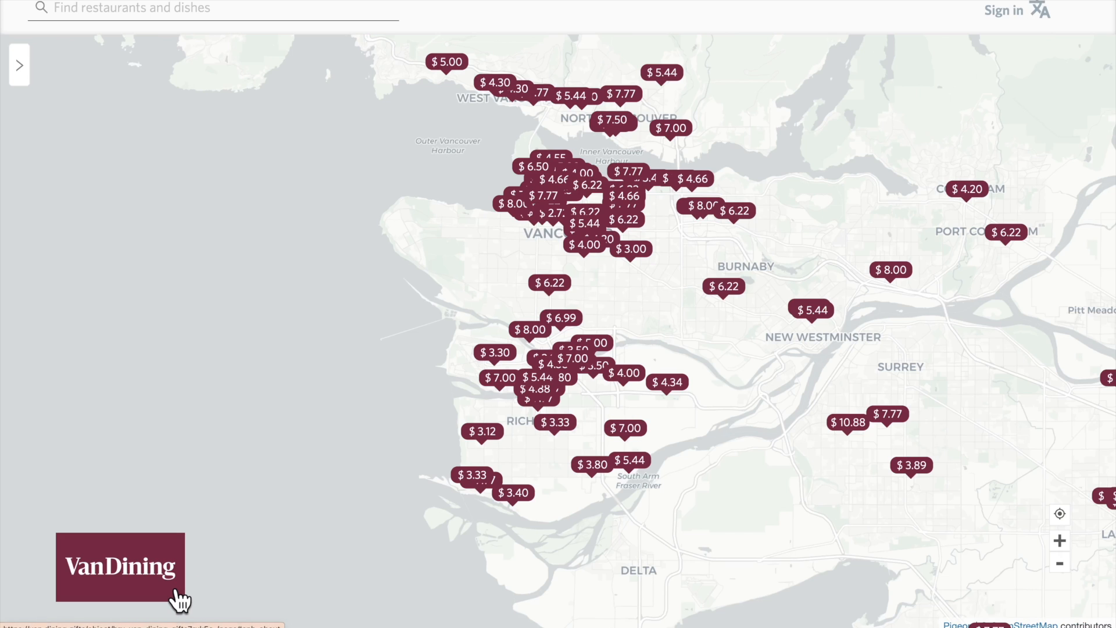
Step: Open the VanDining site's About object from its logo and examine its About, FAQ, For Restaurants and Legal pages as an example
click(156, 587)
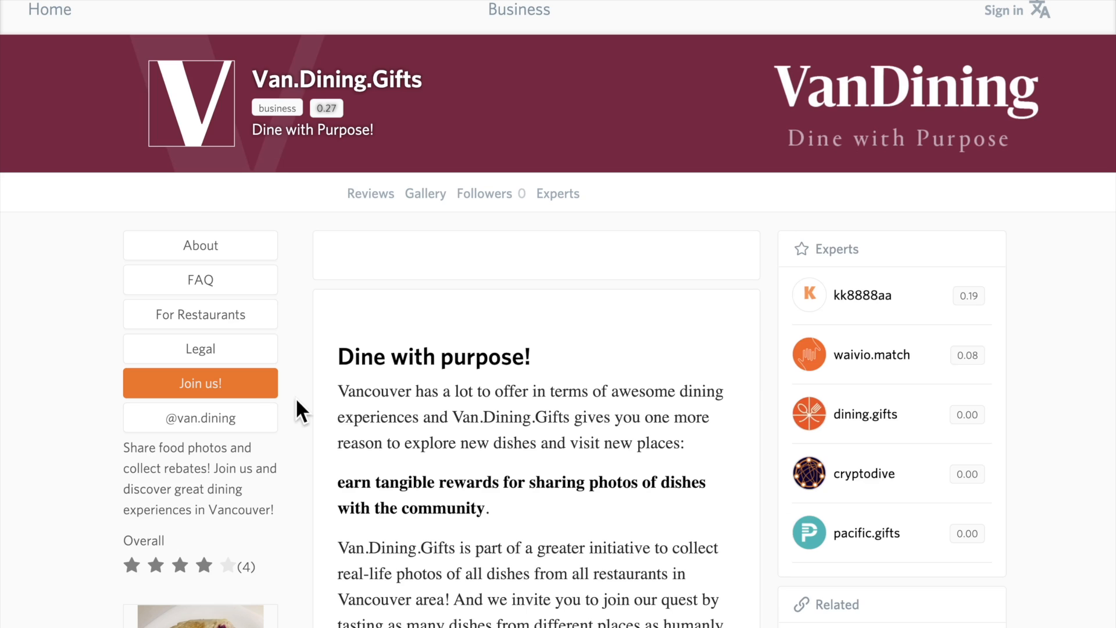
scroll(259, 200, down, 1)
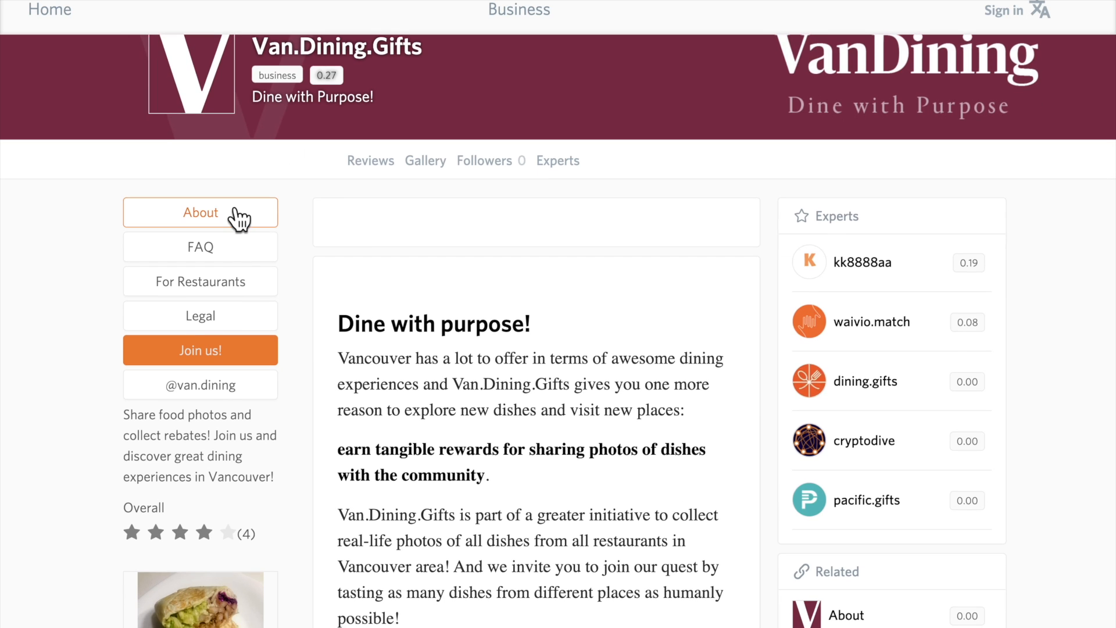
click(239, 219)
click(241, 235)
click(245, 274)
click(251, 301)
scroll(332, 354, down, 4)
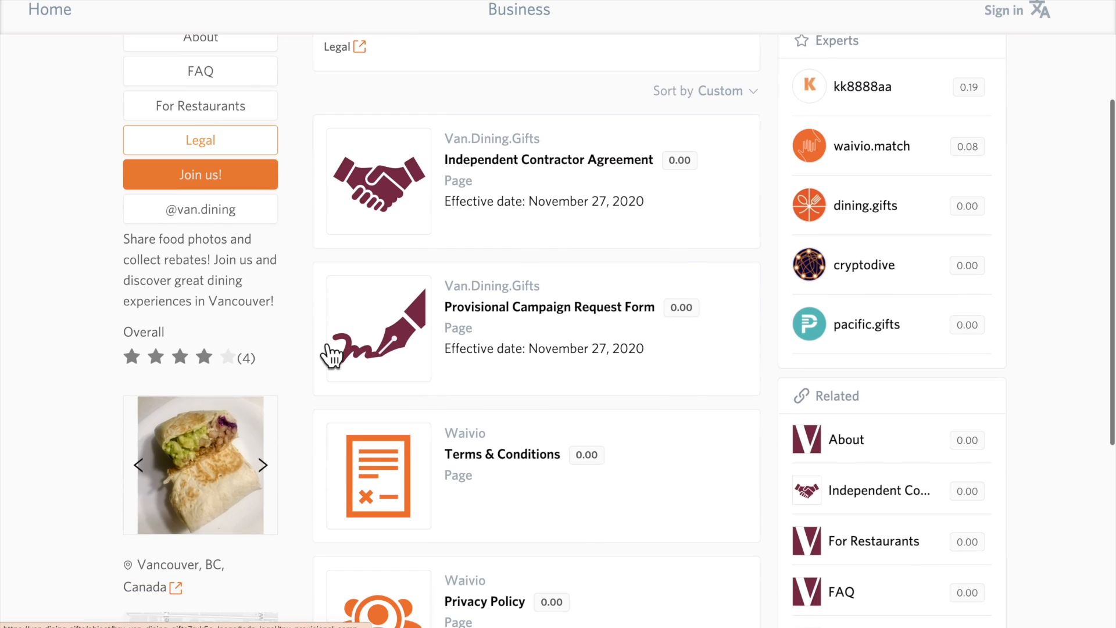
scroll(265, 464, down, 4)
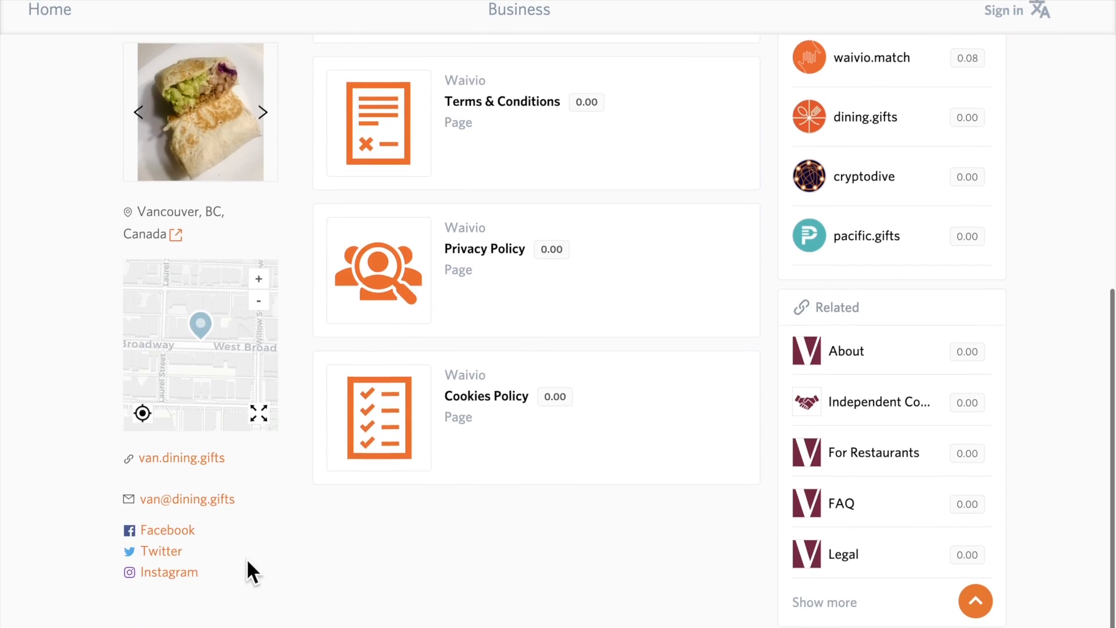
Step: Set the desktop map's default view to an area zoomed in on downtown Vancouver
scroll(249, 568, up, 4)
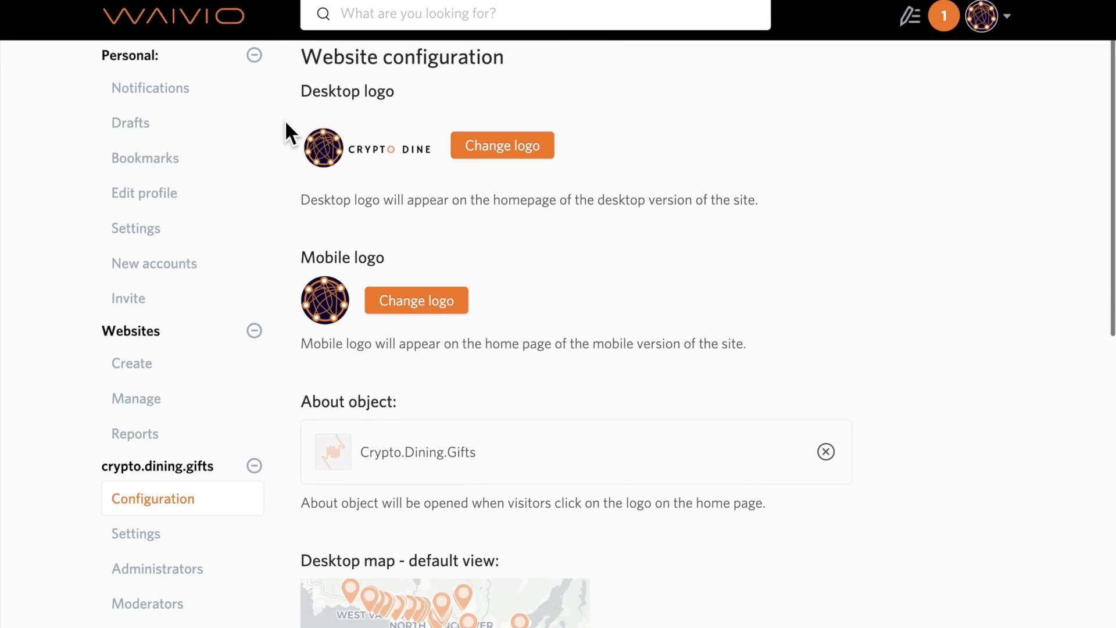
scroll(323, 420, down, 3)
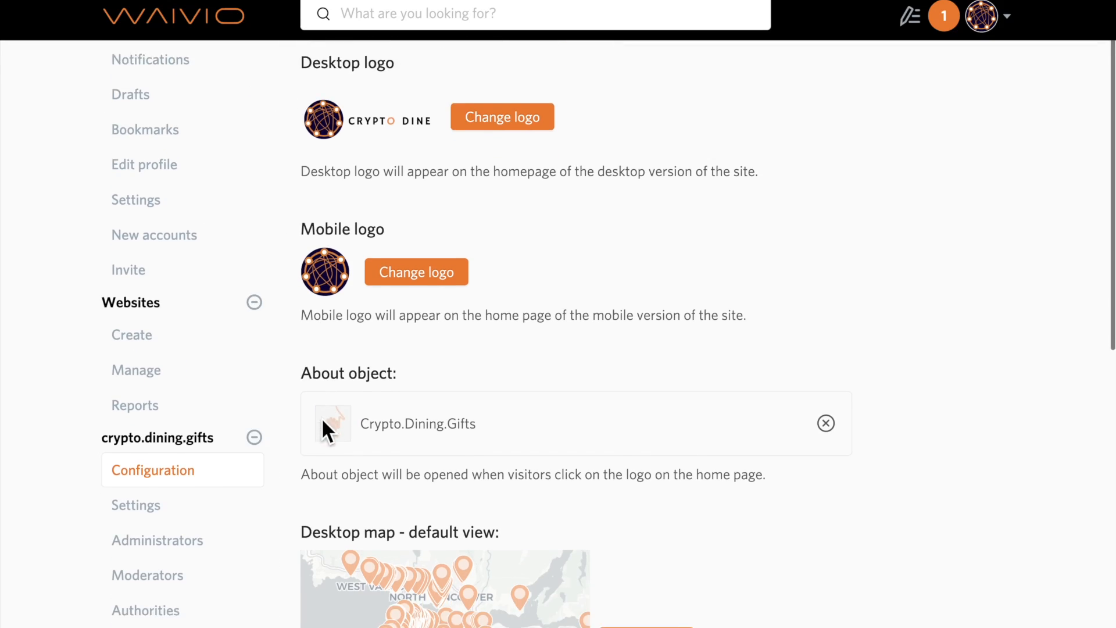
scroll(322, 418, down, 3)
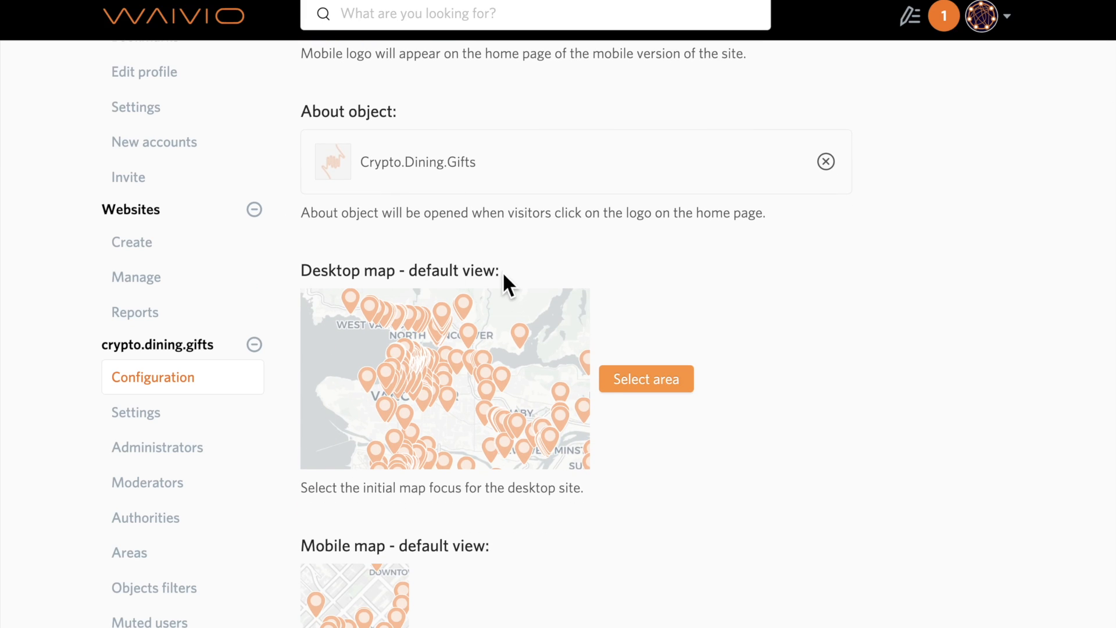
click(643, 396)
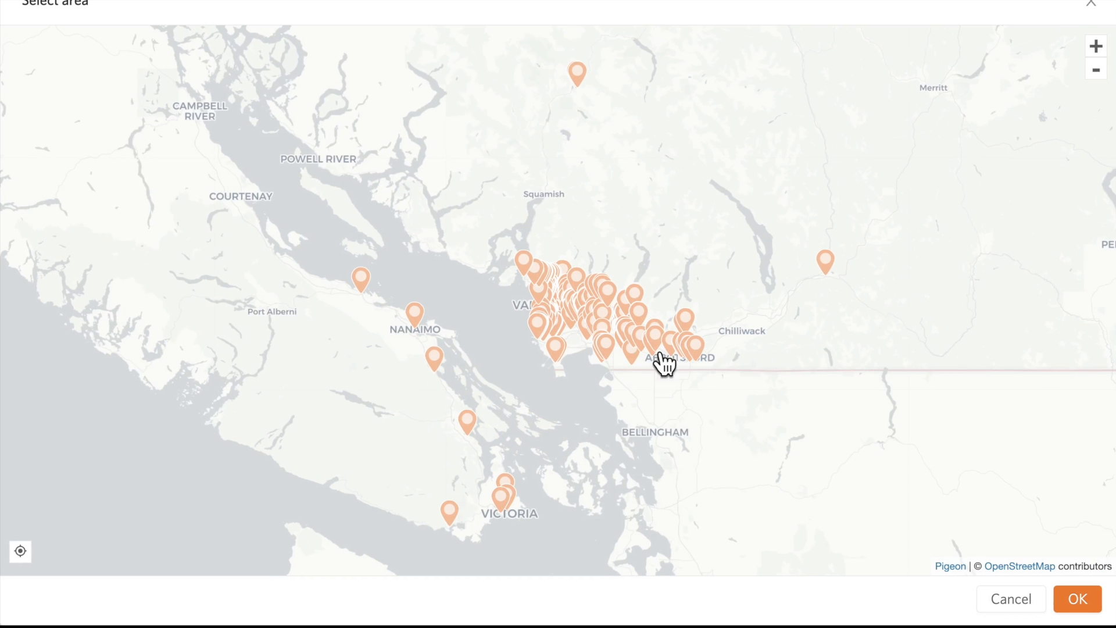
scroll(545, 336, up, 1)
drag(543, 336, 511, 459)
scroll(550, 357, up, 8)
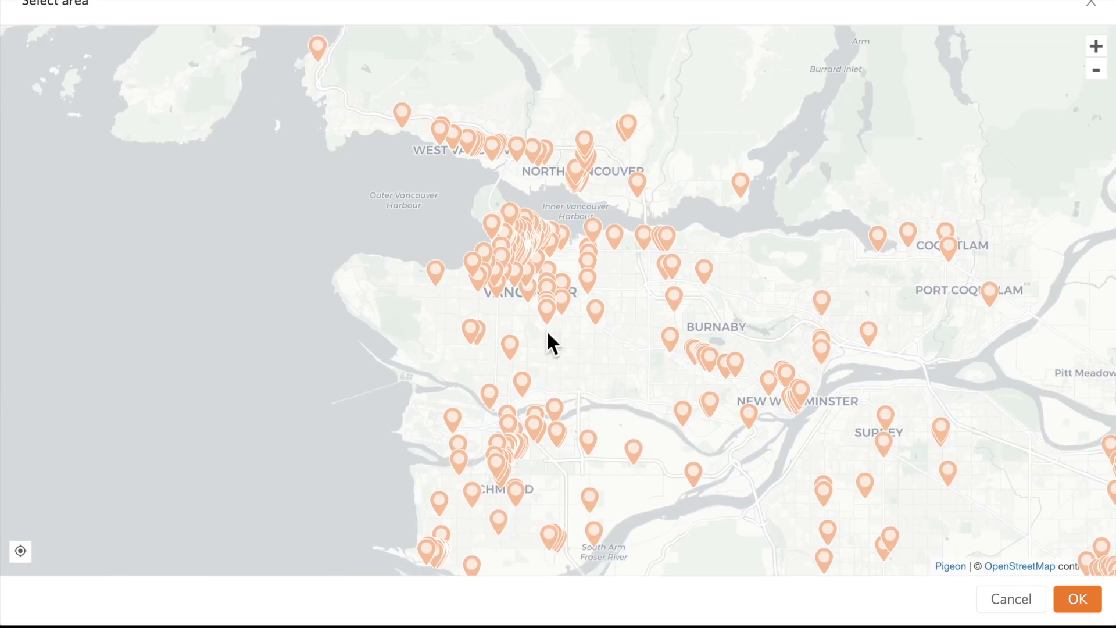
scroll(588, 354, up, 4)
drag(587, 353, 630, 368)
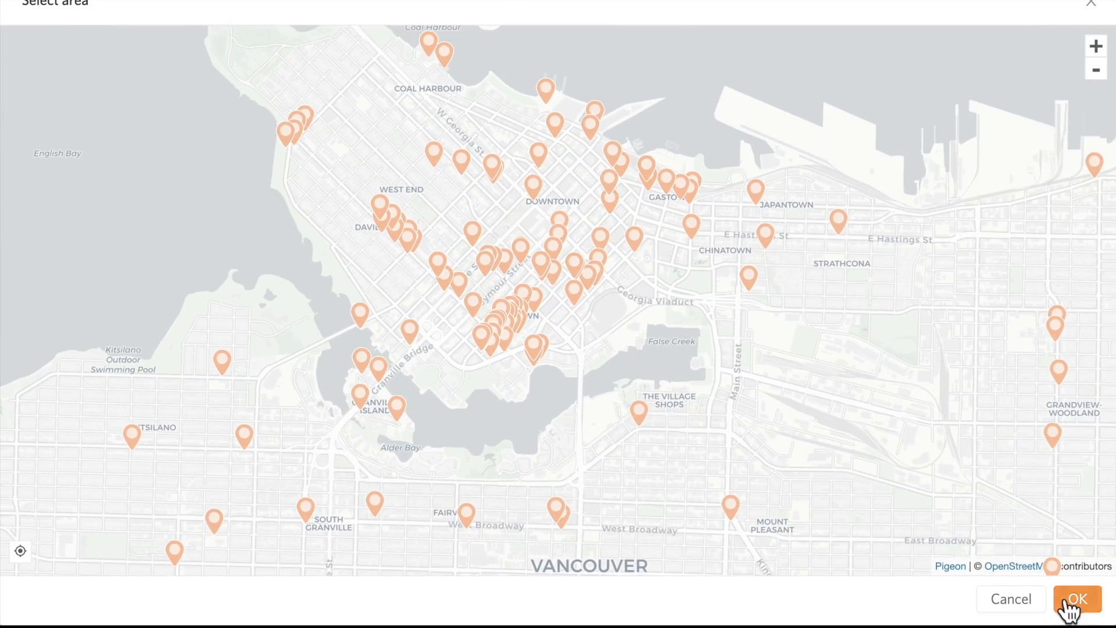
click(1075, 598)
Step: Set the mobile map's default view to the downtown Vancouver area
scroll(822, 560, down, 3)
scroll(822, 559, down, 1)
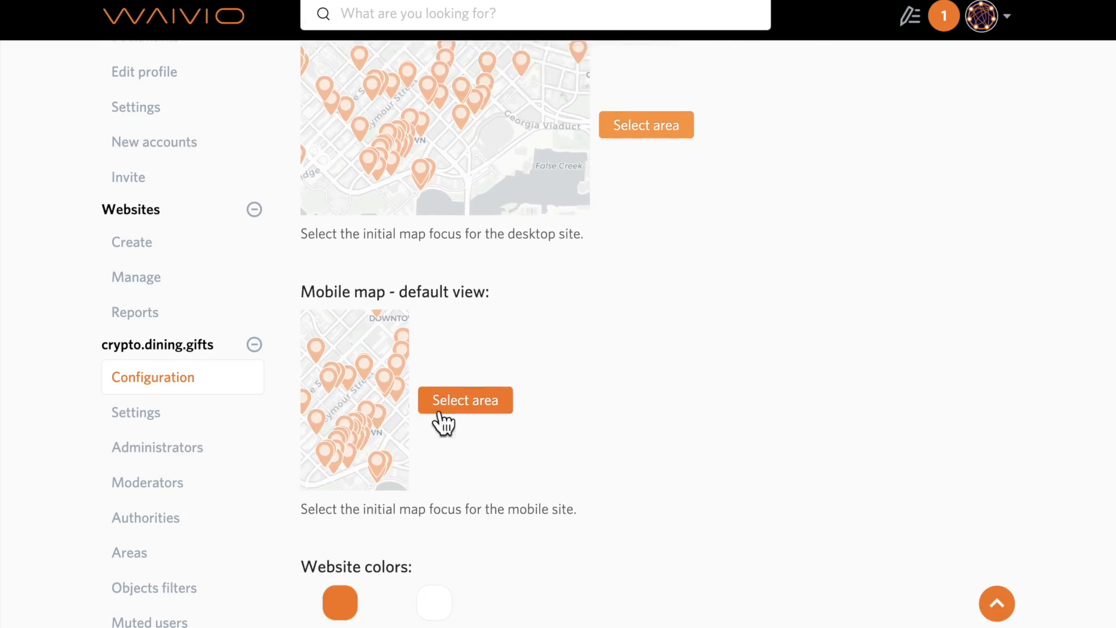
click(442, 402)
scroll(601, 134, down, 1)
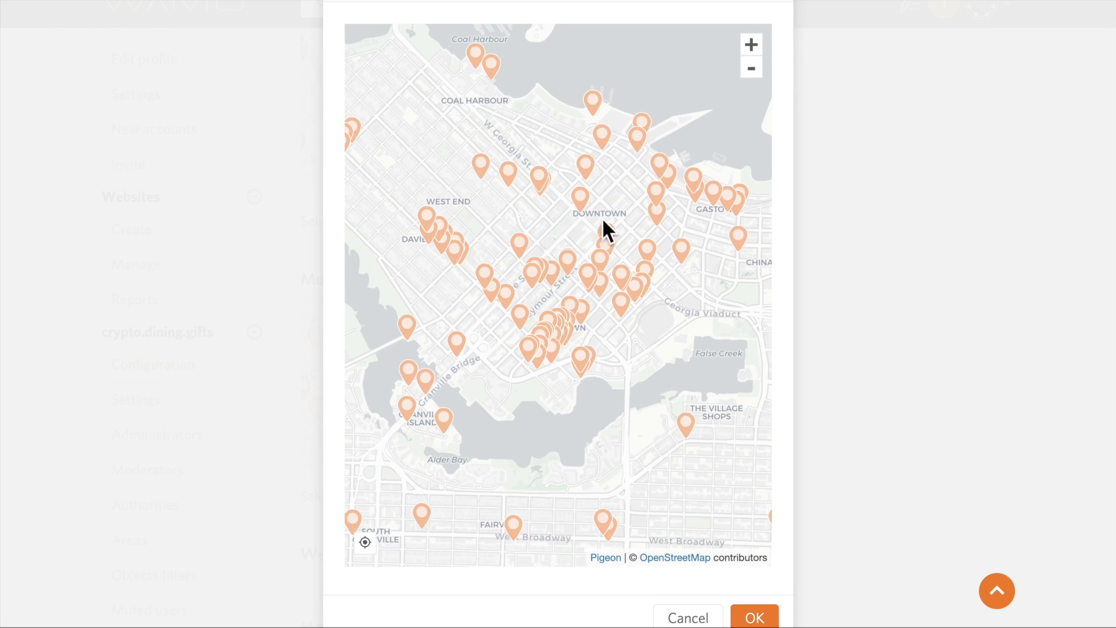
click(753, 615)
Step: Change the website's marker color to a blue-violet shade and save the website colors
scroll(655, 593, down, 1)
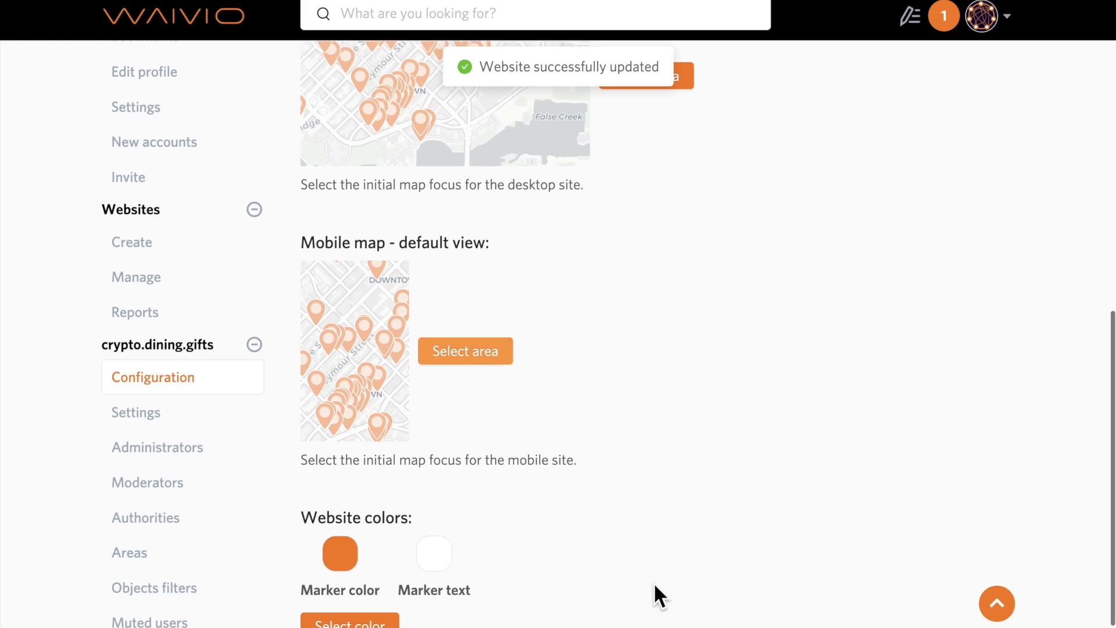
scroll(655, 592, down, 1)
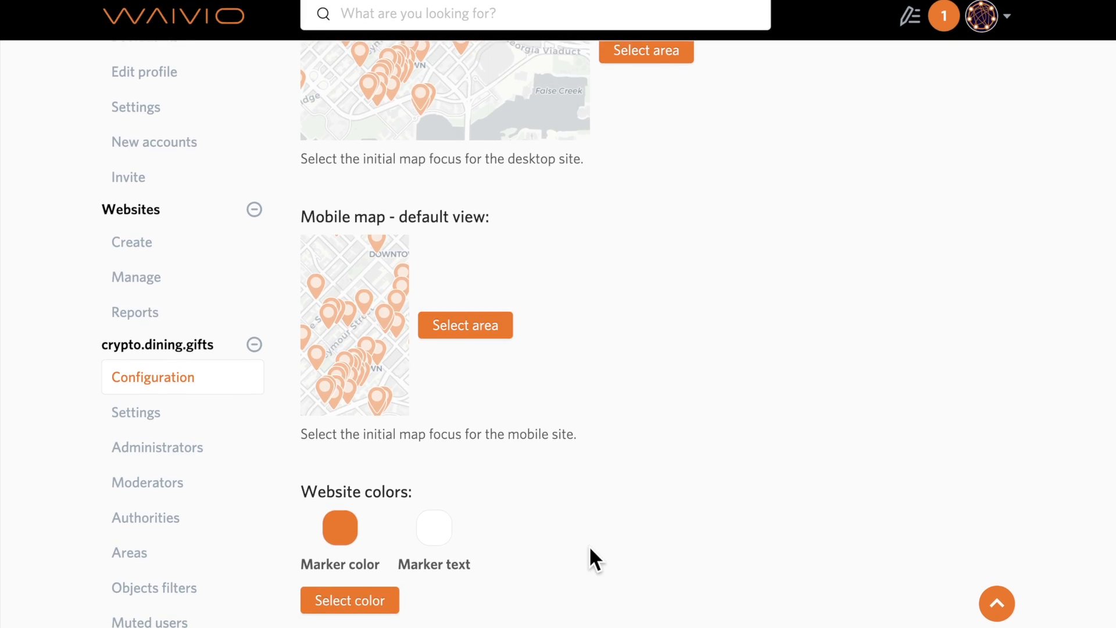
click(339, 604)
click(471, 165)
drag(569, 322, 562, 322)
click(578, 182)
click(565, 322)
click(576, 180)
click(719, 205)
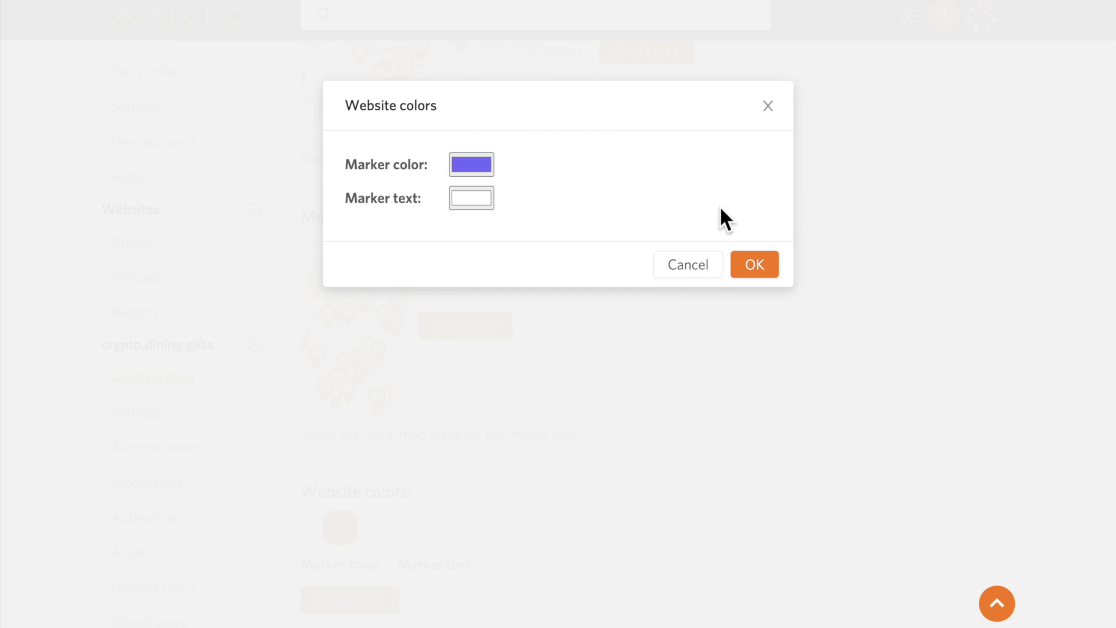
click(765, 270)
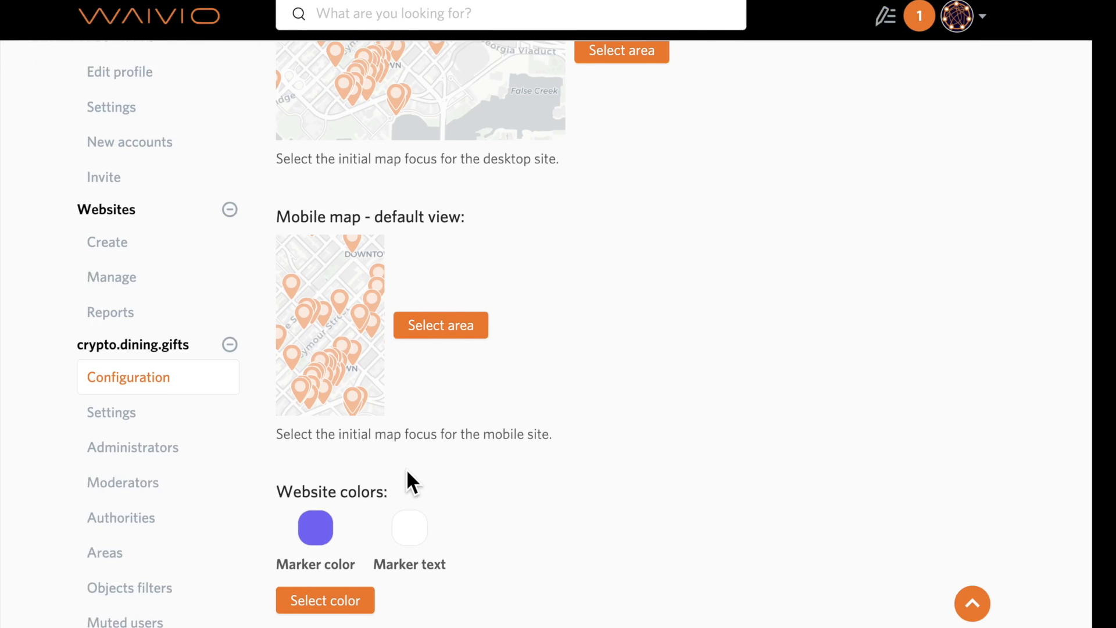
Step: Open the crypto.dining.gifts website settings and look through the available default languages
click(157, 413)
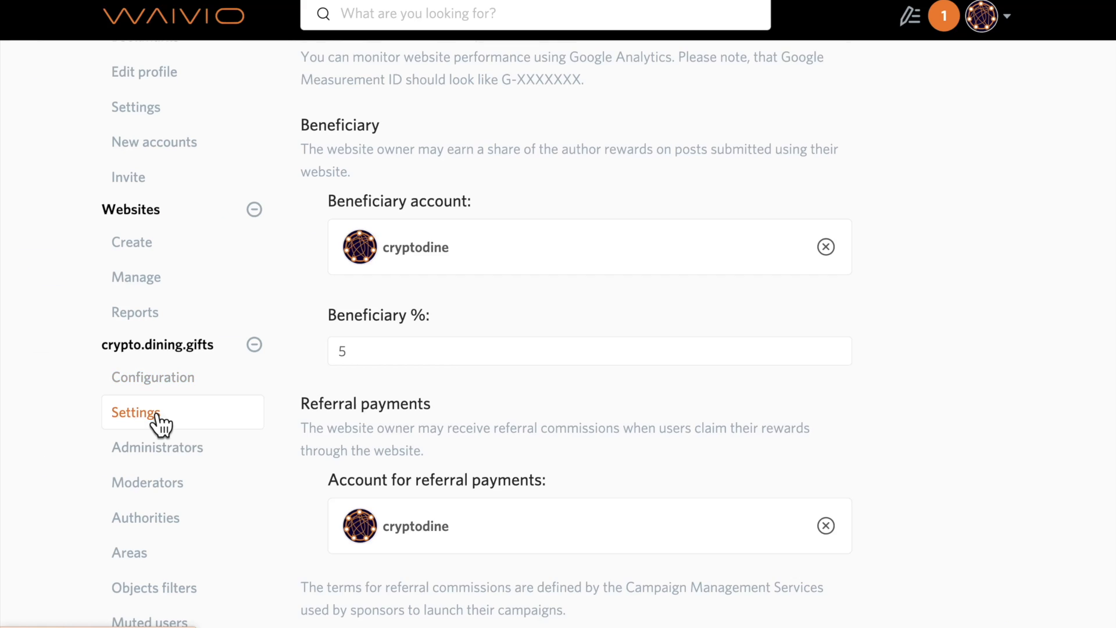
scroll(284, 237, up, 7)
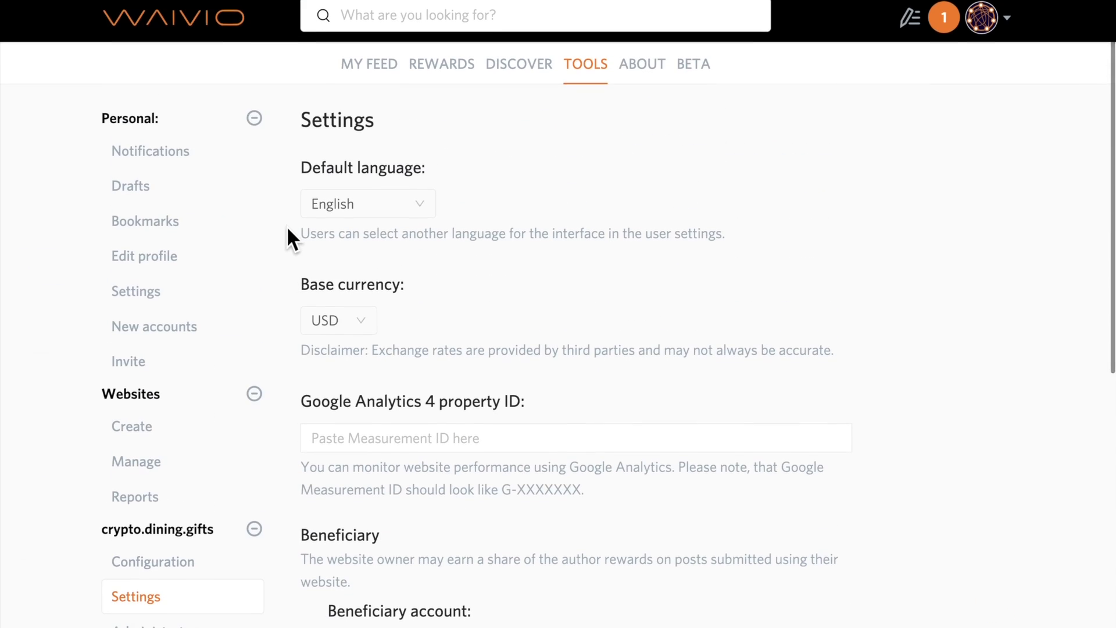
click(417, 218)
scroll(378, 361, down, 4)
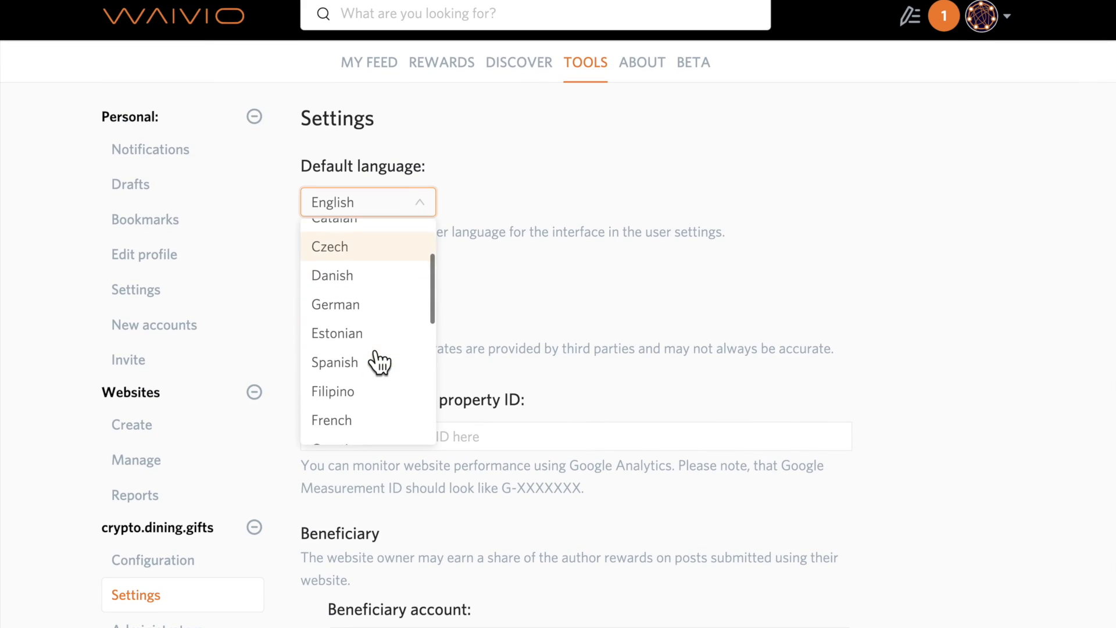
scroll(379, 362, down, 5)
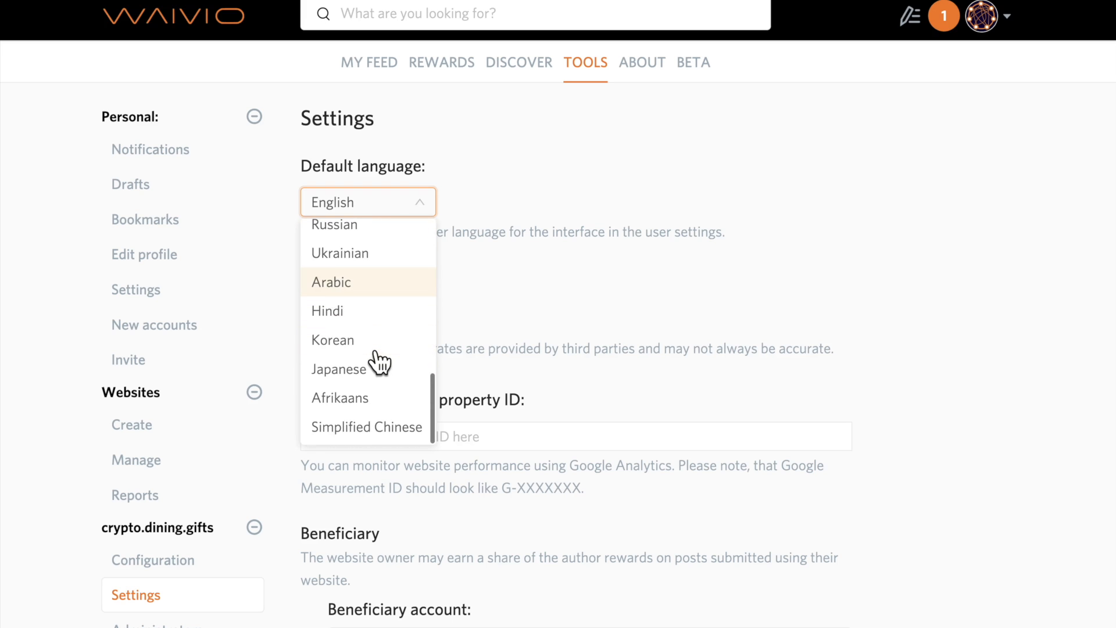
click(375, 429)
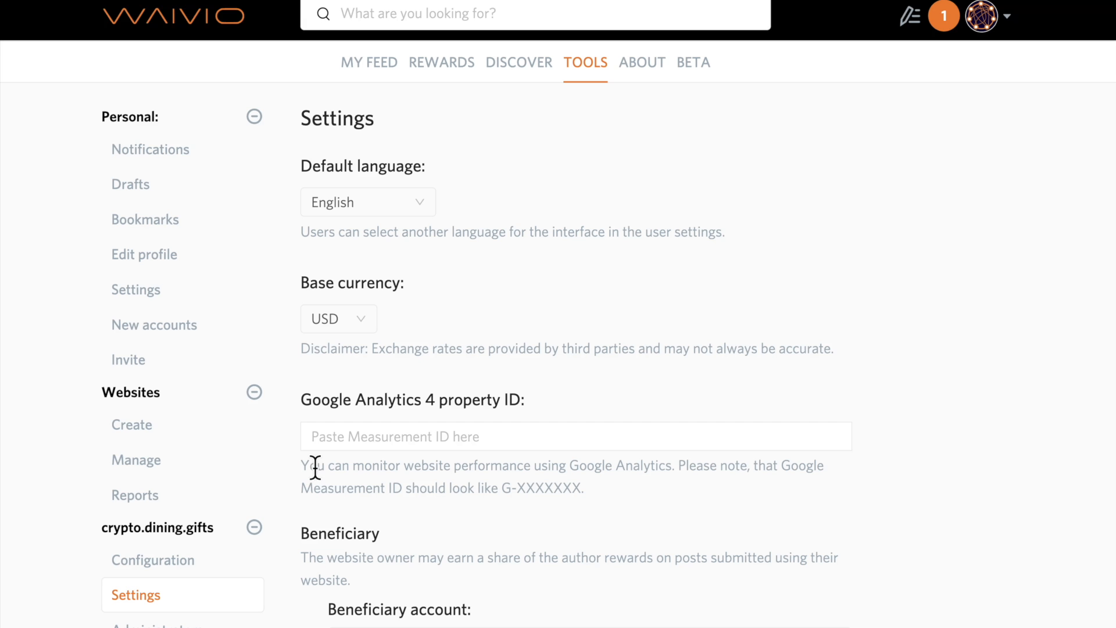
Step: Set the website's base currency to CAD and check a restaurant's reward on the site's map
click(361, 321)
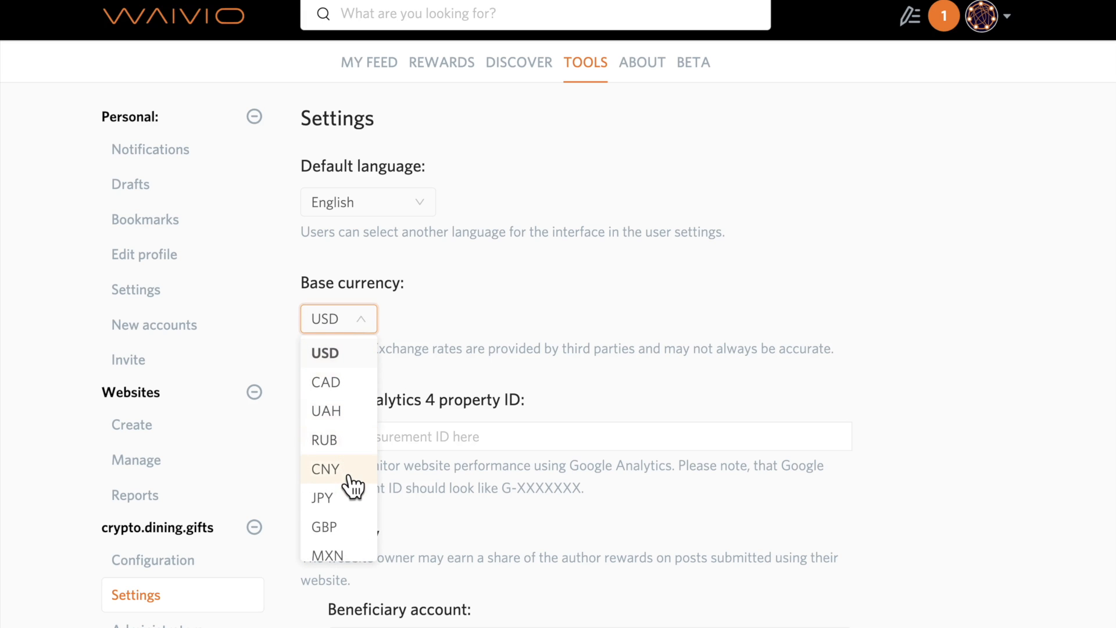
click(348, 384)
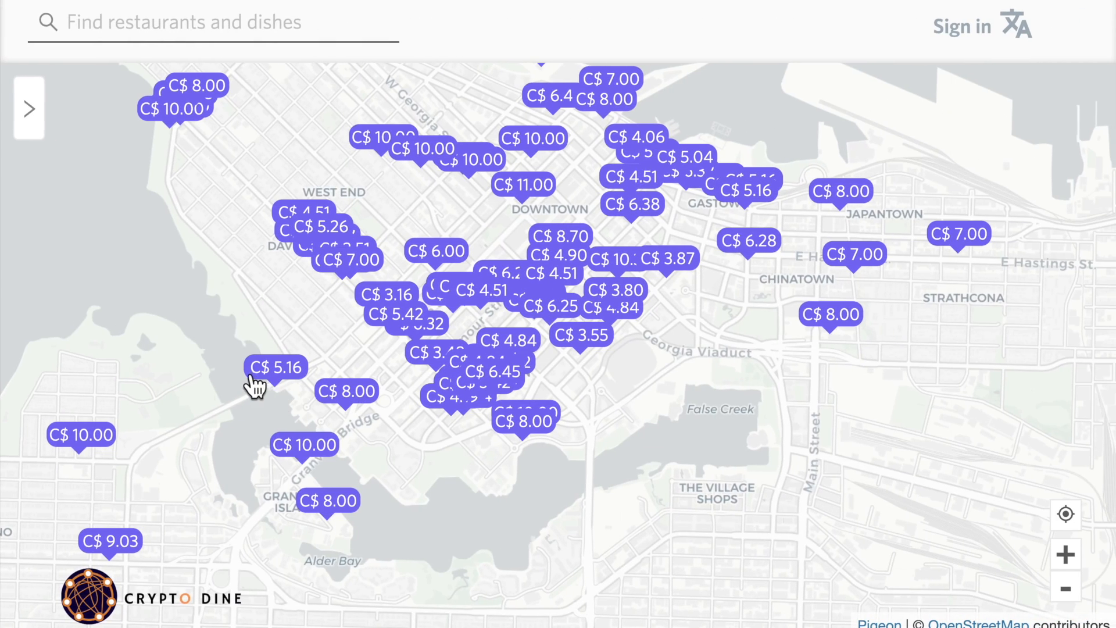
click(349, 394)
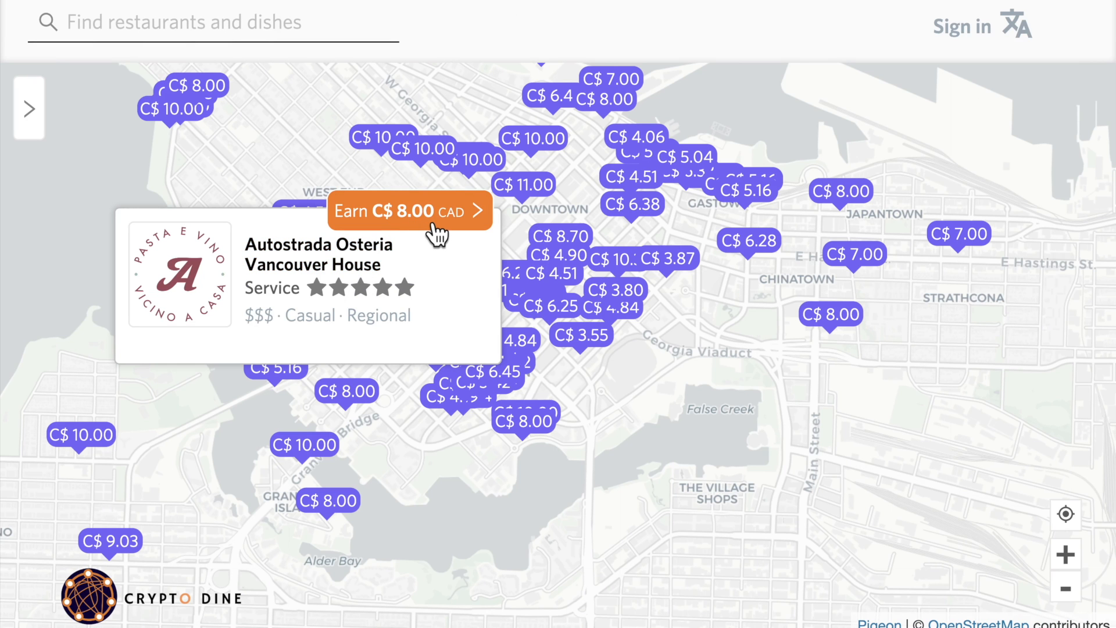
scroll(427, 343, down, 3)
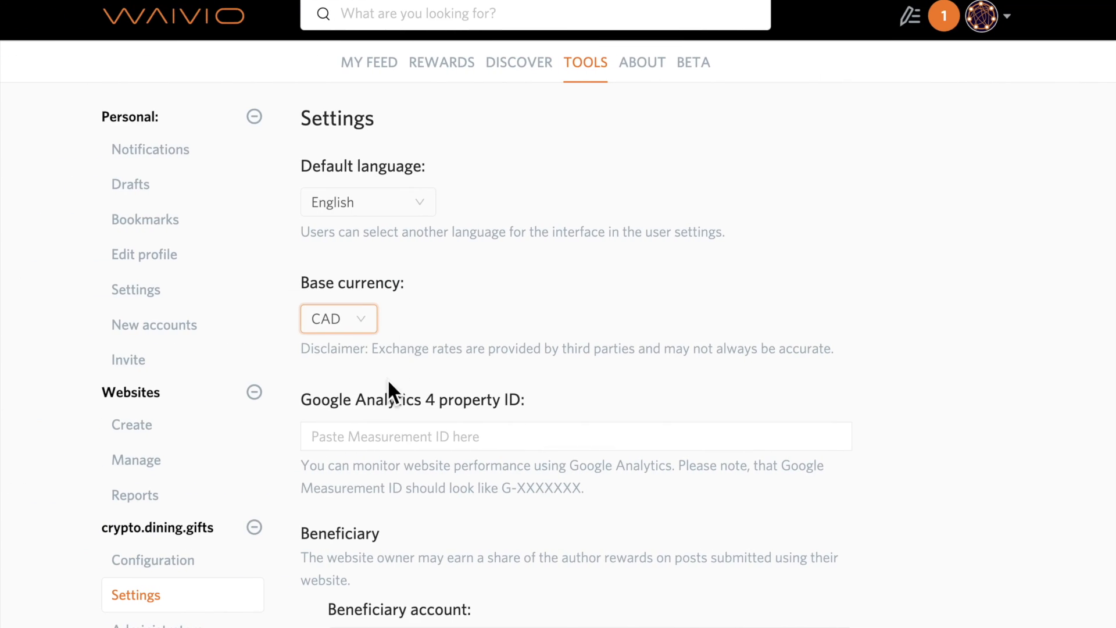
Step: Enter the site's Measurement ID as the Google Analytics 4 property ID
scroll(372, 416, down, 1)
click(445, 395)
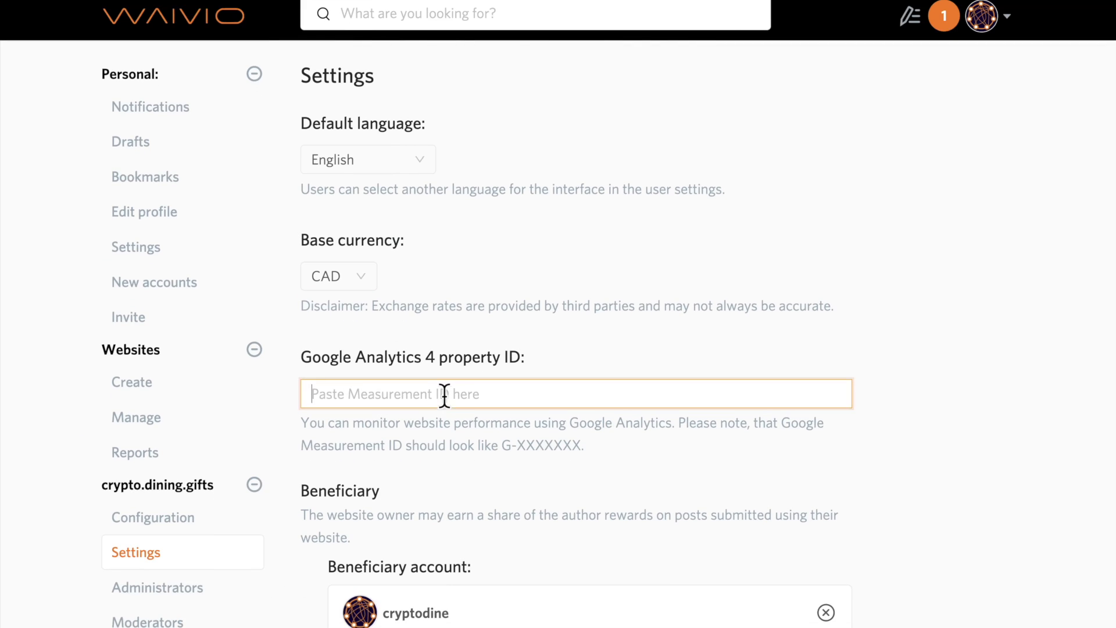
scroll(444, 395, down, 1)
text(G-WQFRZSR8GX)
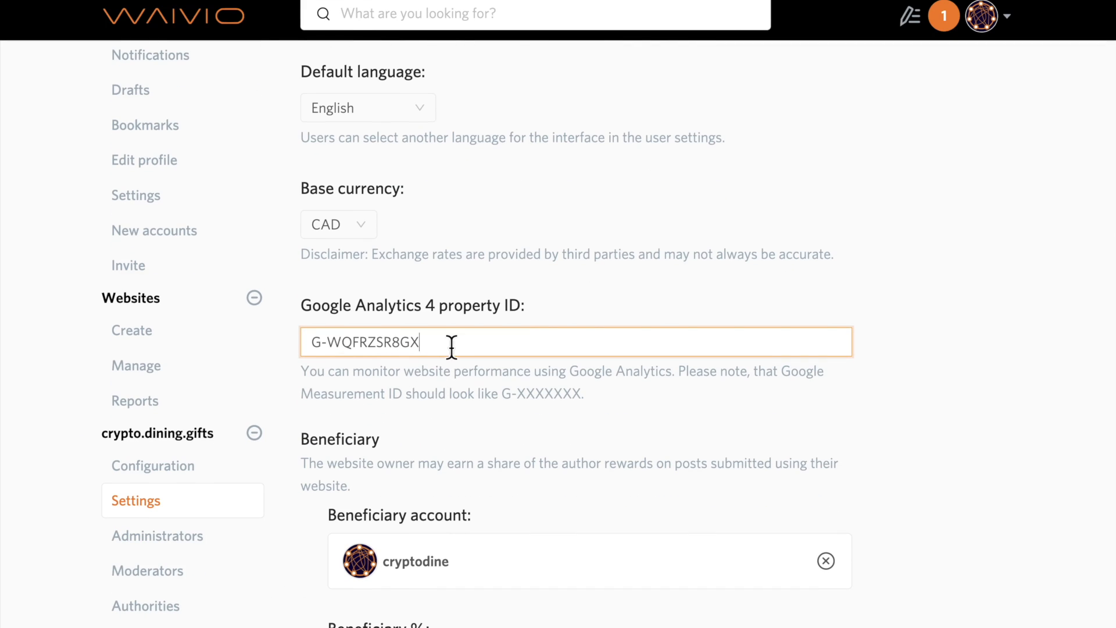
scroll(460, 372, down, 1)
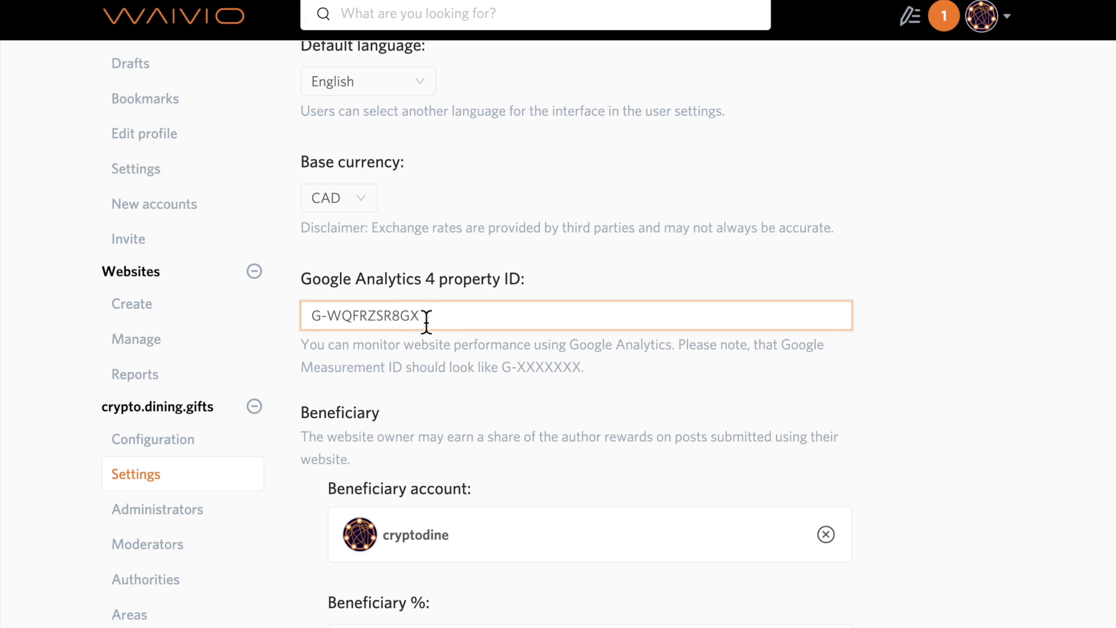
click(307, 278)
drag(307, 278, 426, 279)
click(431, 289)
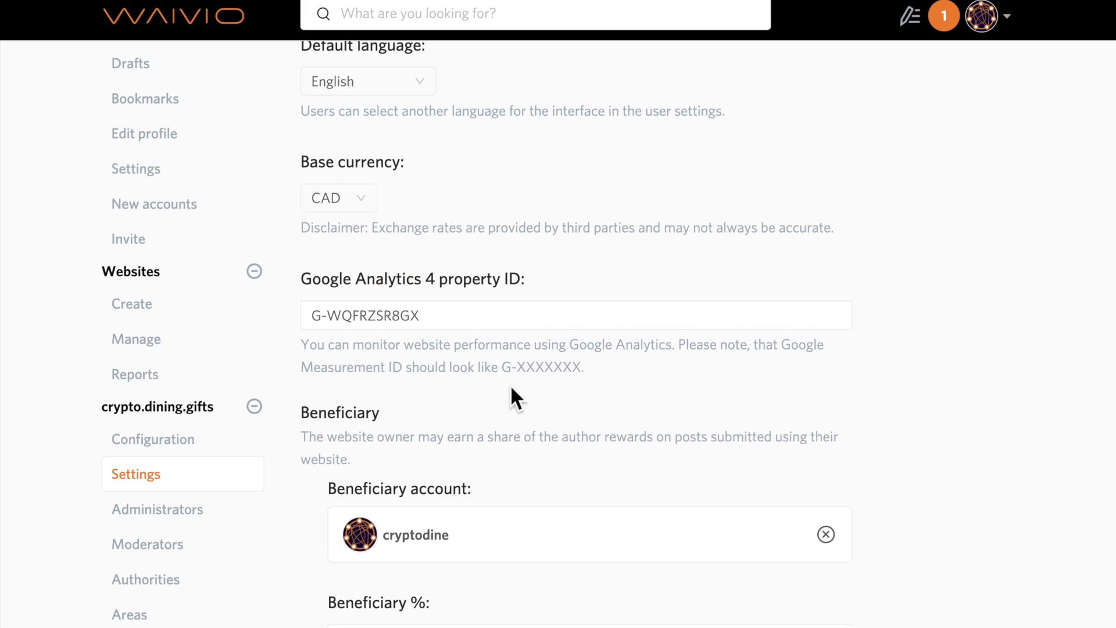
Step: Set the beneficiary percentage for posts submitted using the website to 7
scroll(511, 389, down, 1)
scroll(511, 386, down, 2)
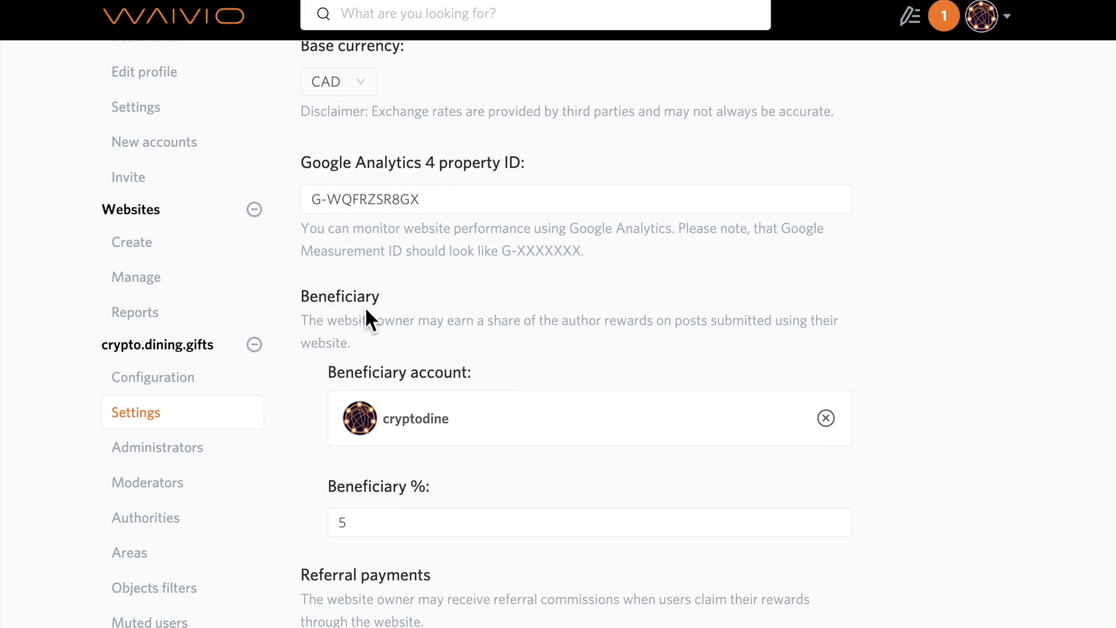
scroll(366, 317, down, 1)
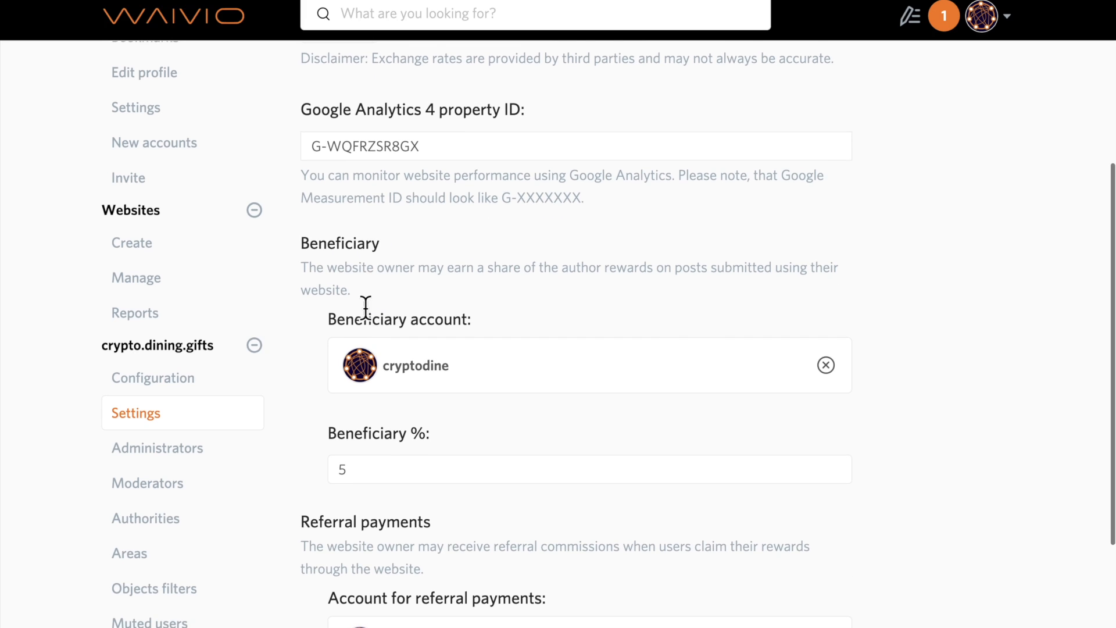
scroll(403, 296, down, 1)
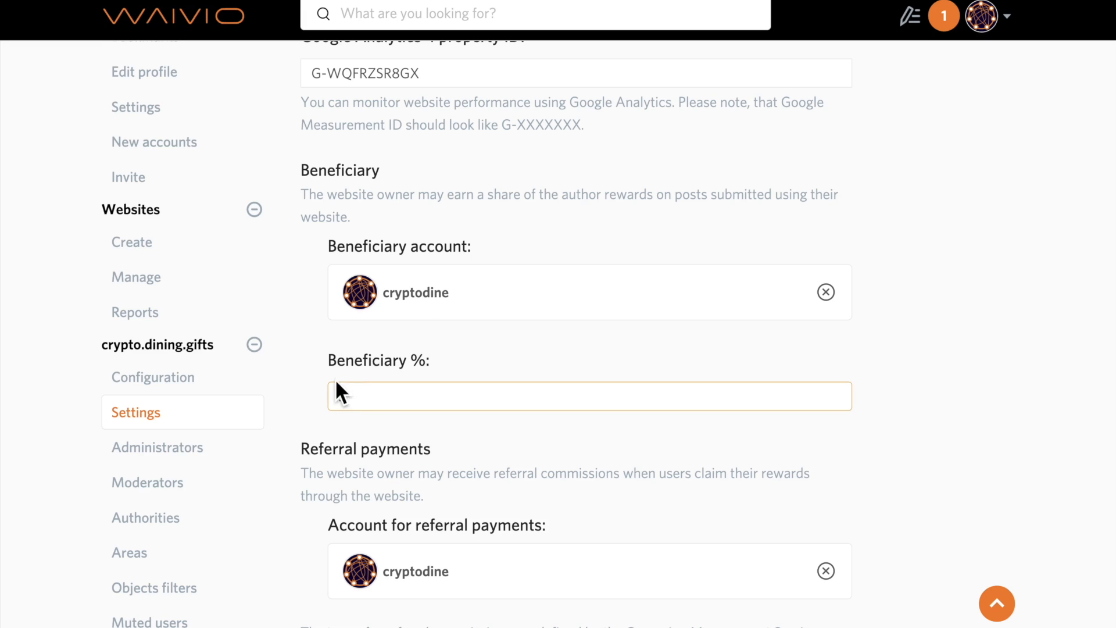
click(363, 398)
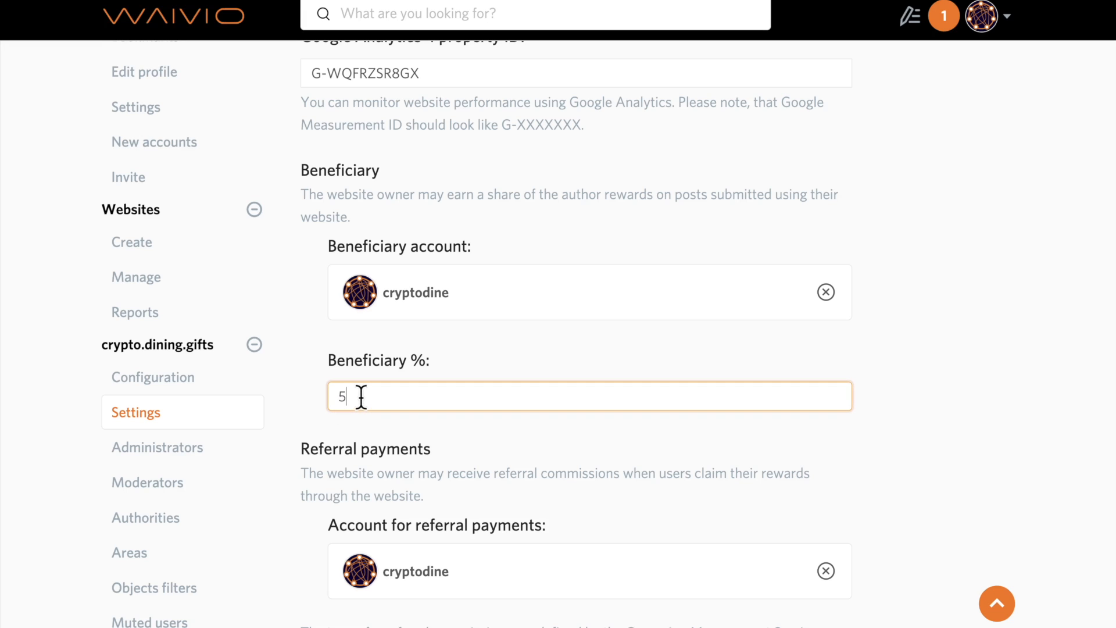
key(BackSpace)
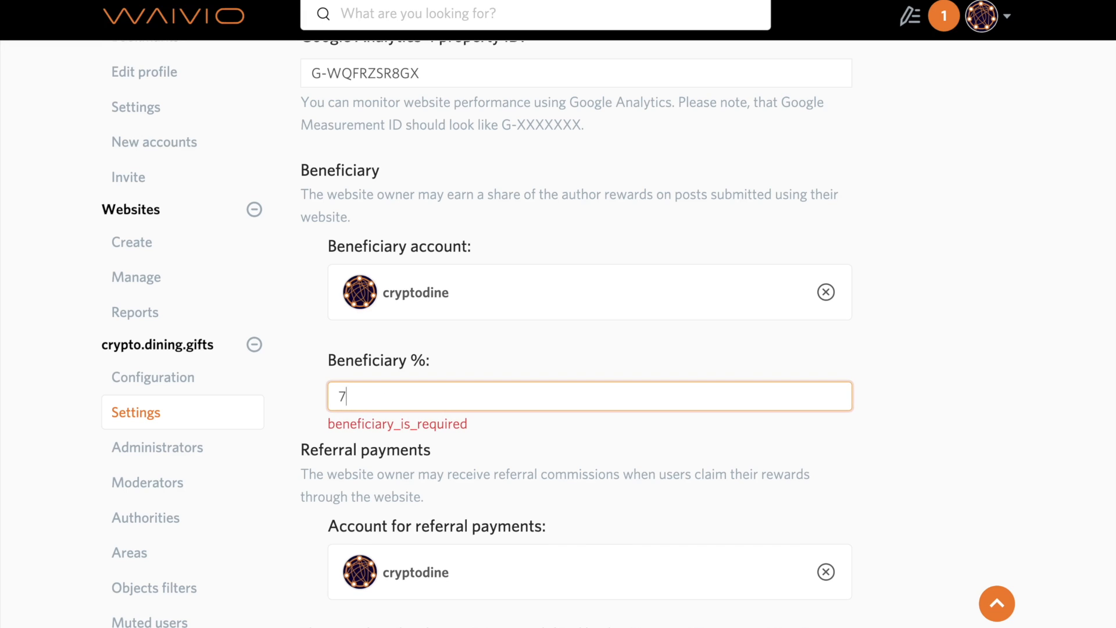
text(7)
click(469, 375)
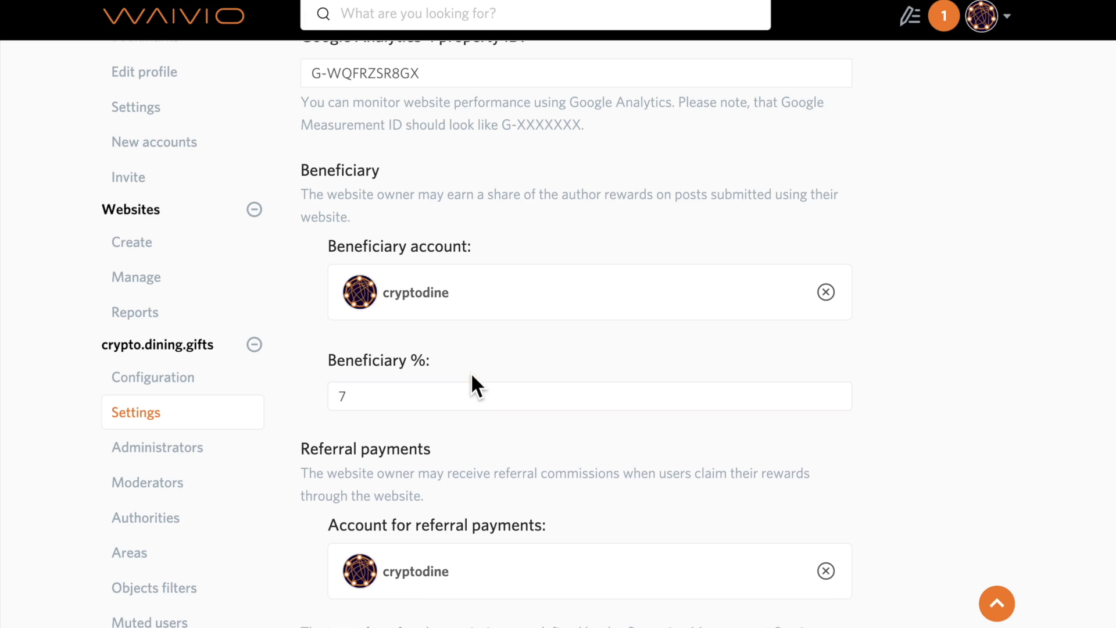
scroll(489, 353, down, 1)
click(468, 366)
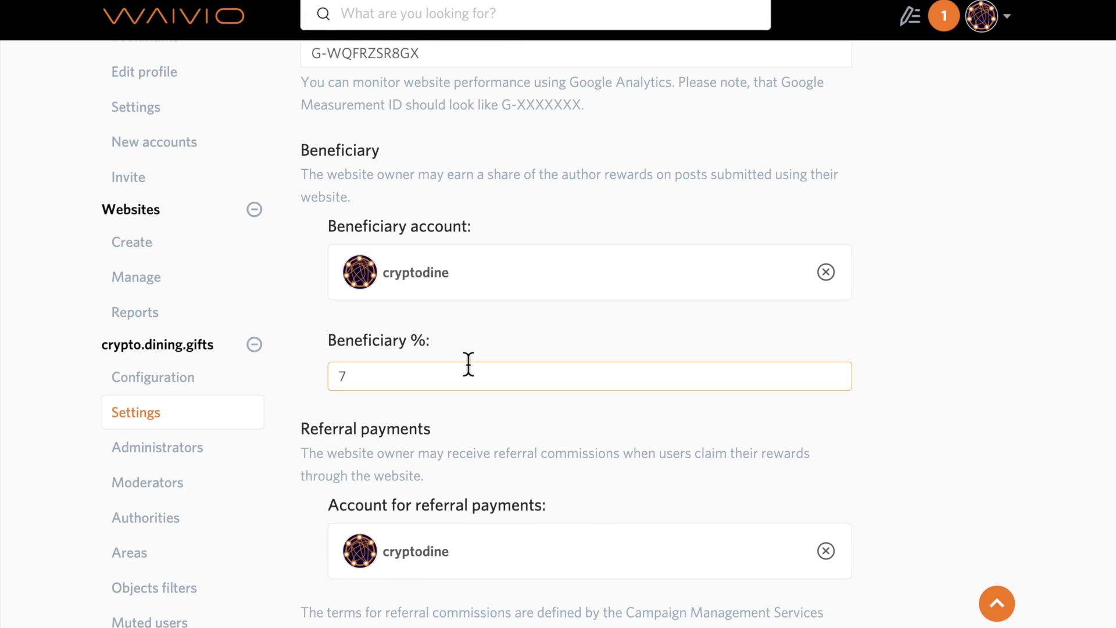
click(487, 329)
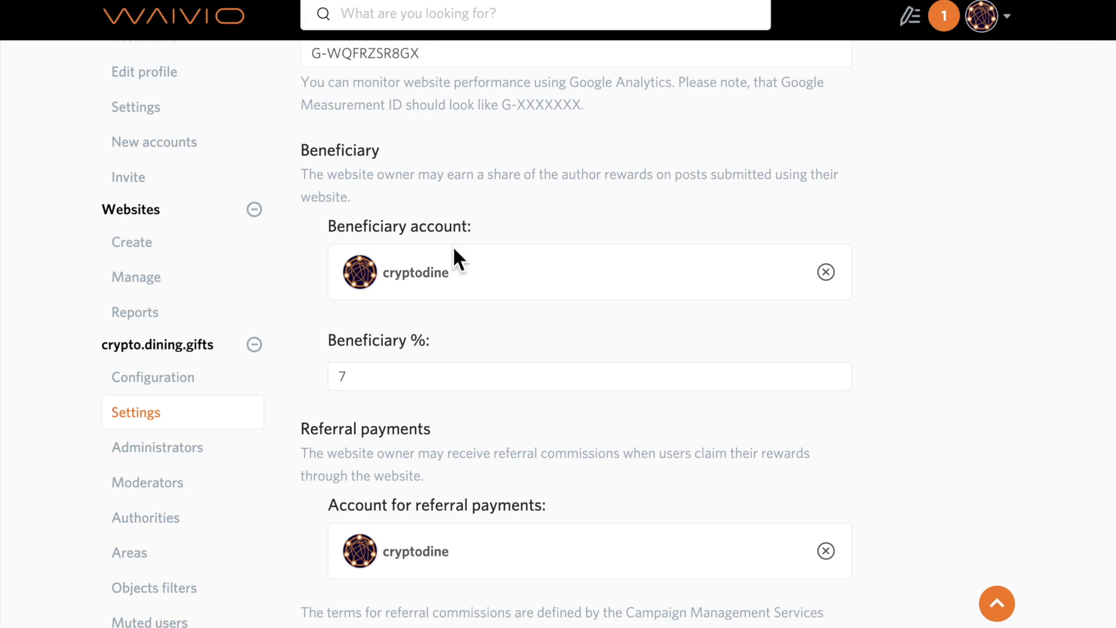
Step: Remove the current beneficiary account and assign cryptodine as the beneficiary again
click(826, 273)
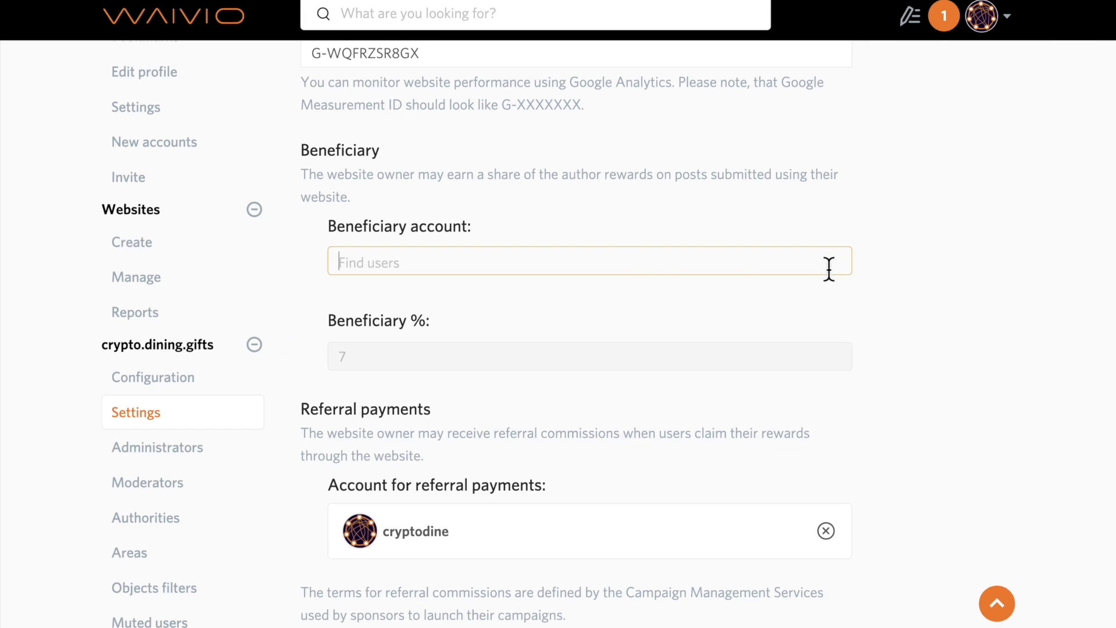
text(cryptodine)
click(489, 315)
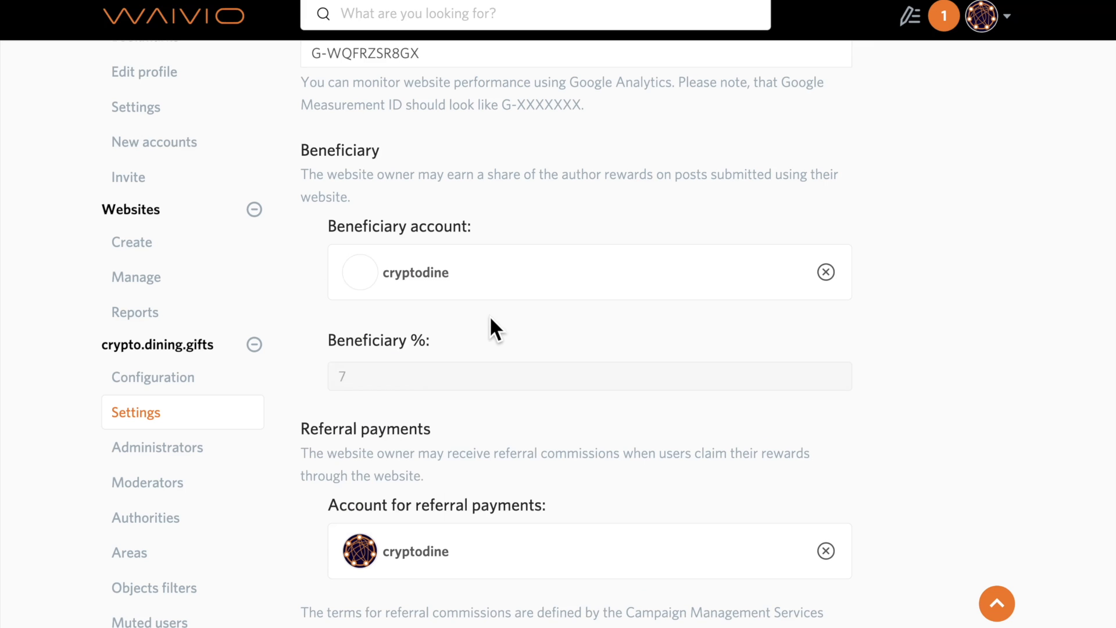
Step: Remove the current referral payments account, assign cryptodine as the account for referral payments again, and save the website settings
scroll(490, 318, down, 1)
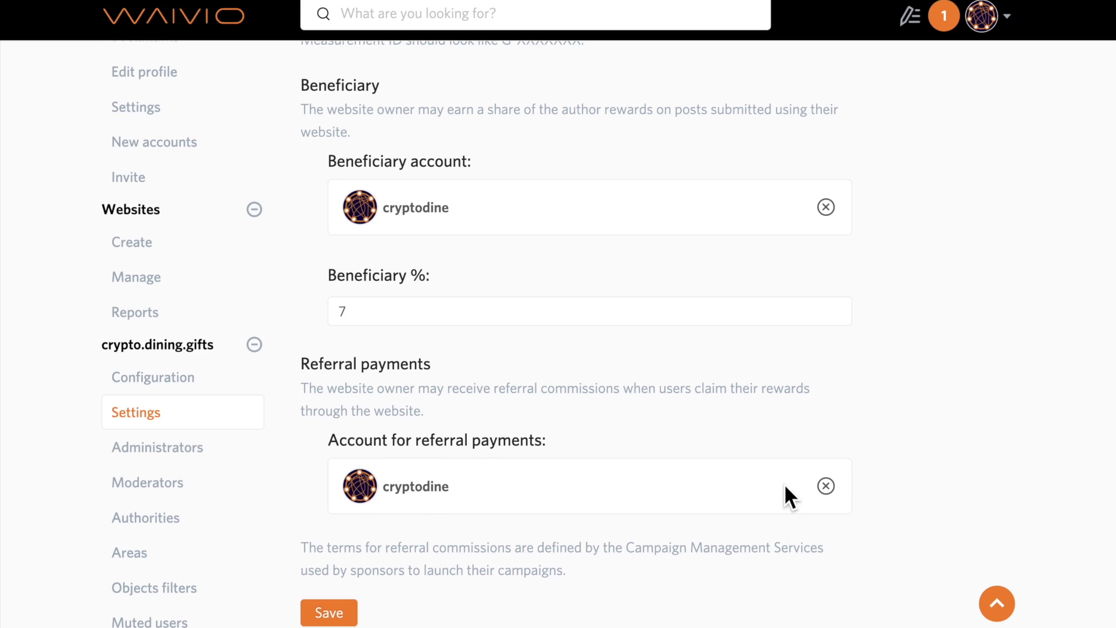
click(826, 486)
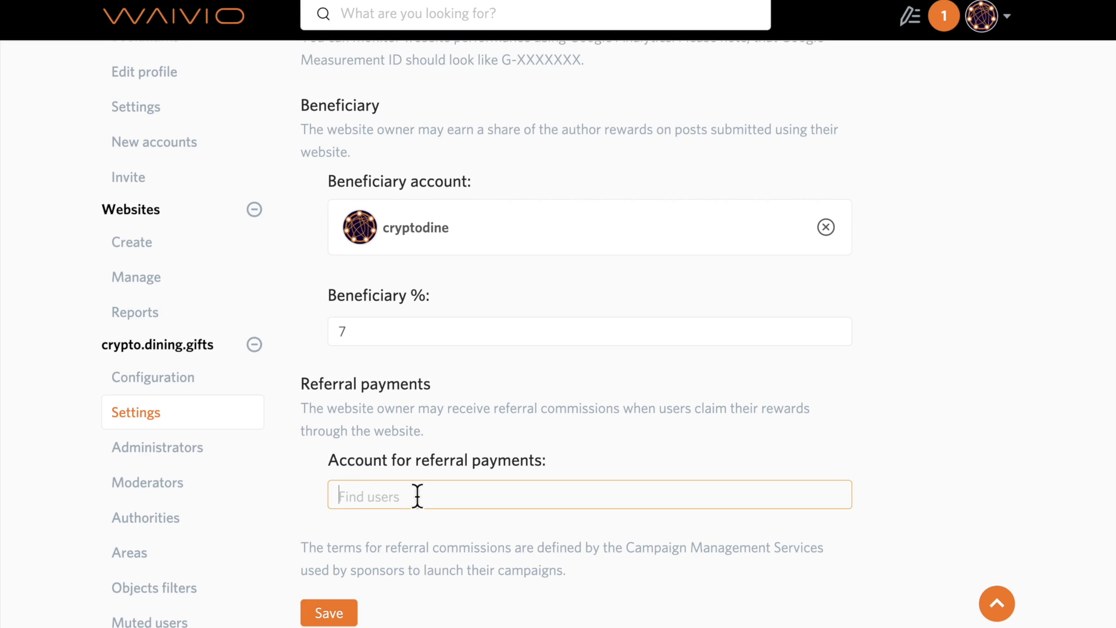
text(cryptodine)
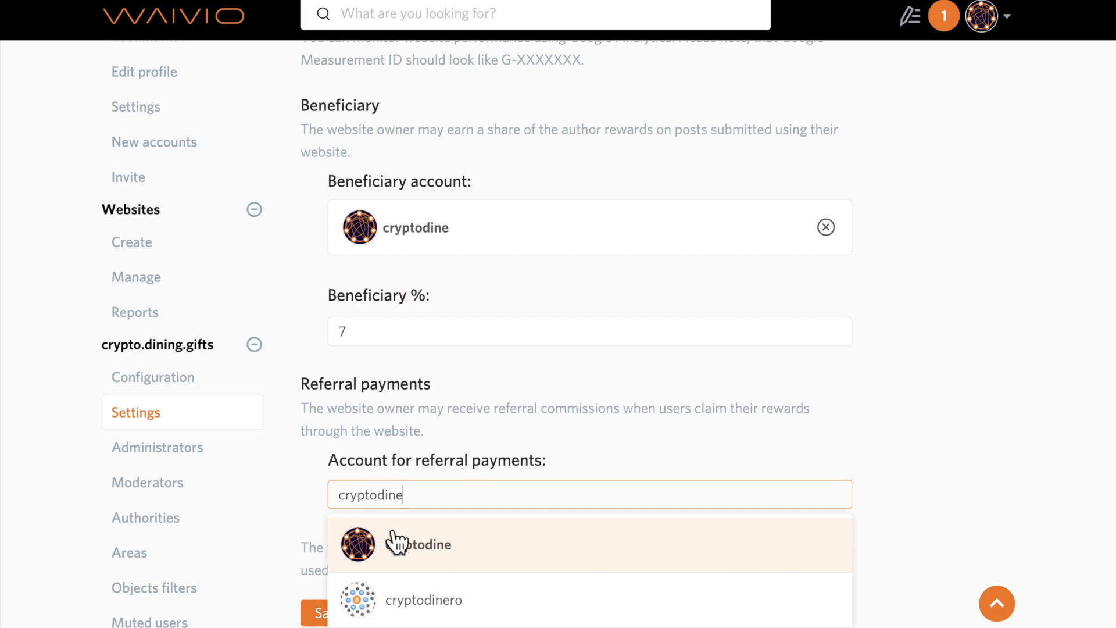
click(397, 542)
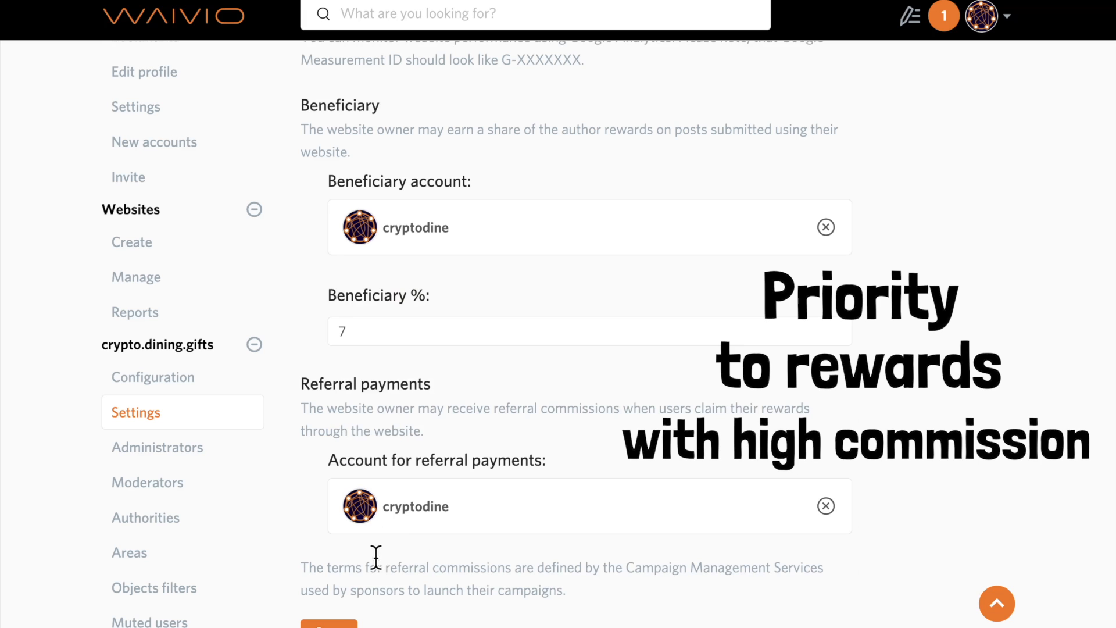
scroll(376, 557, down, 1)
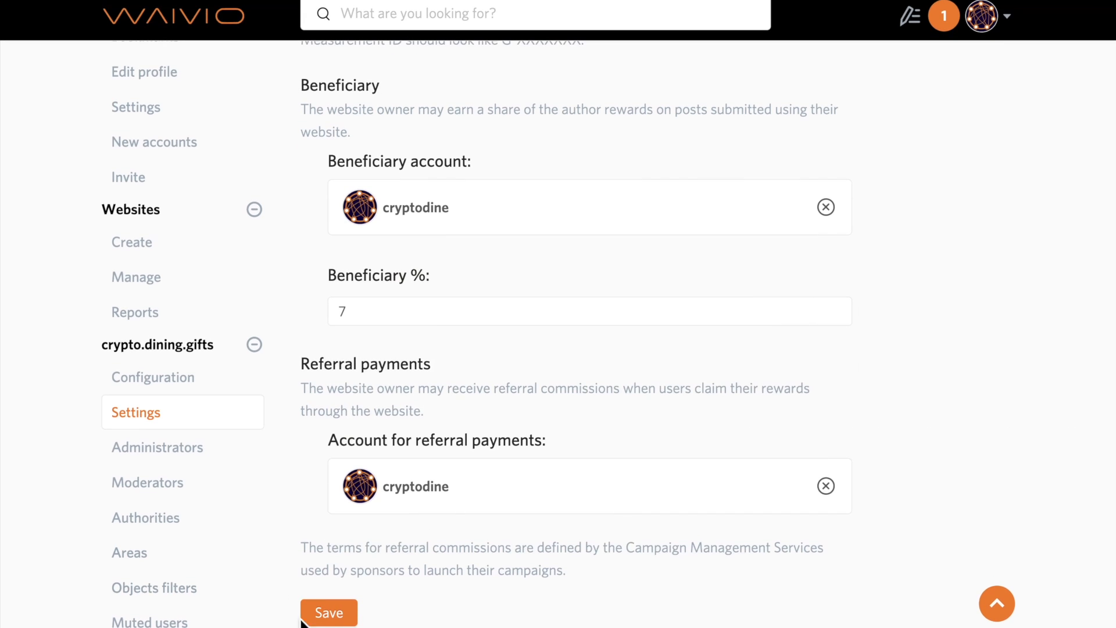
click(326, 612)
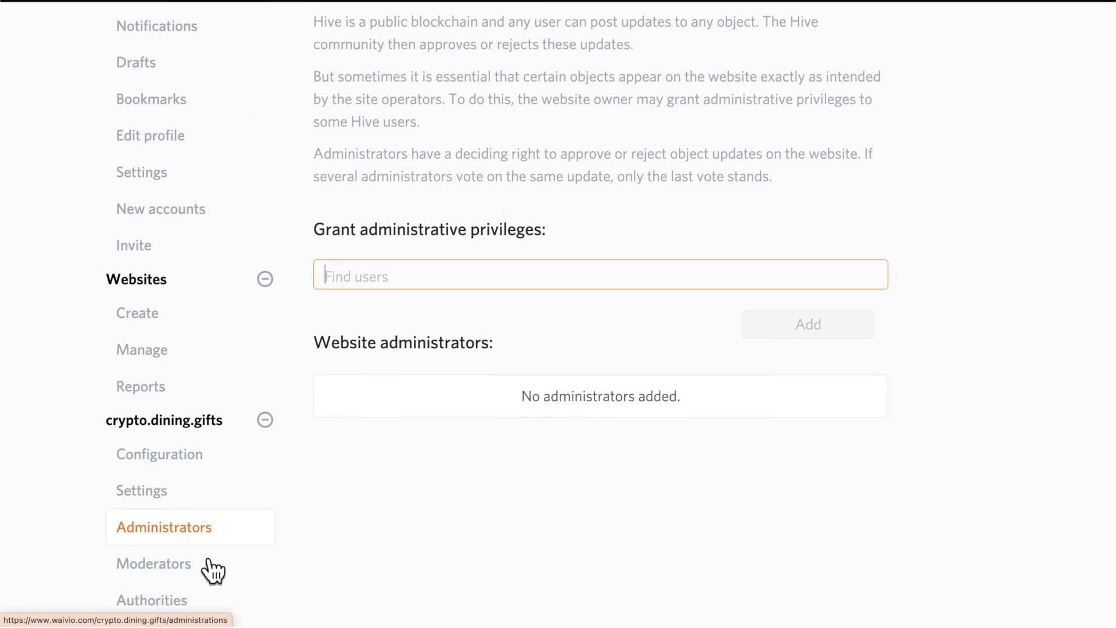
Step: Grant administrative privileges on the crypto.dining.gifts website to dataoperator
scroll(213, 571, up, 1)
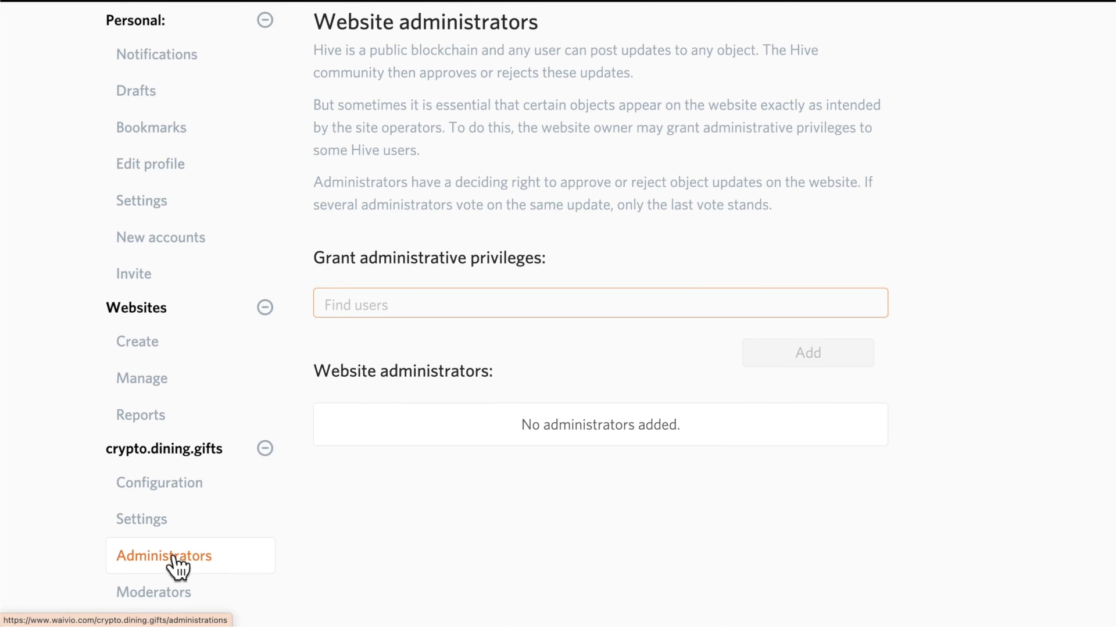
click(147, 560)
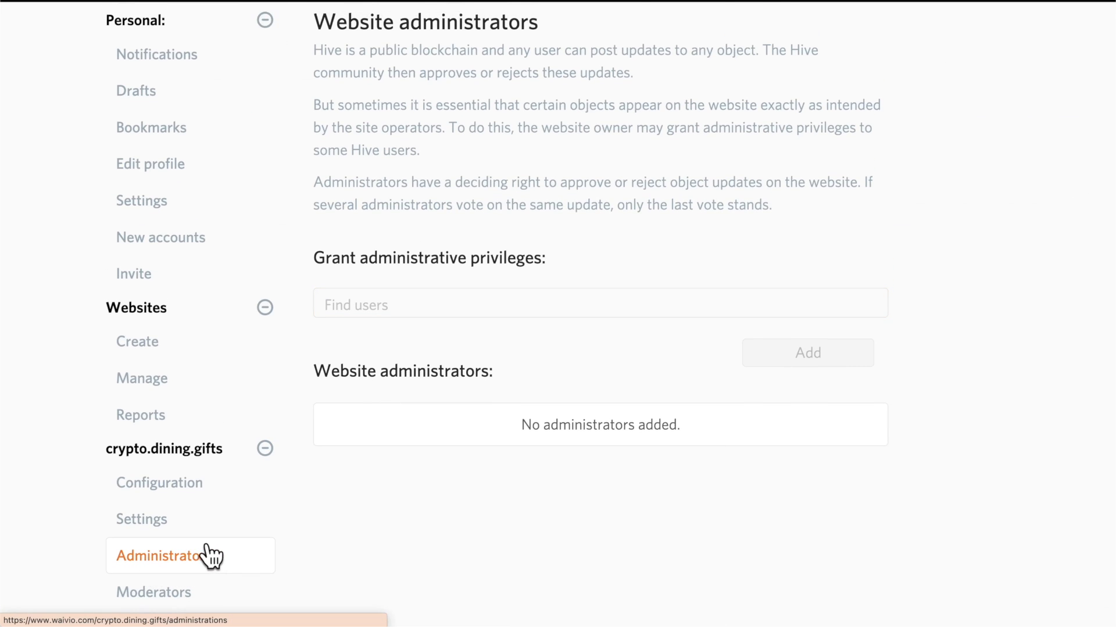
scroll(262, 476, up, 1)
click(366, 363)
text(dataoperator)
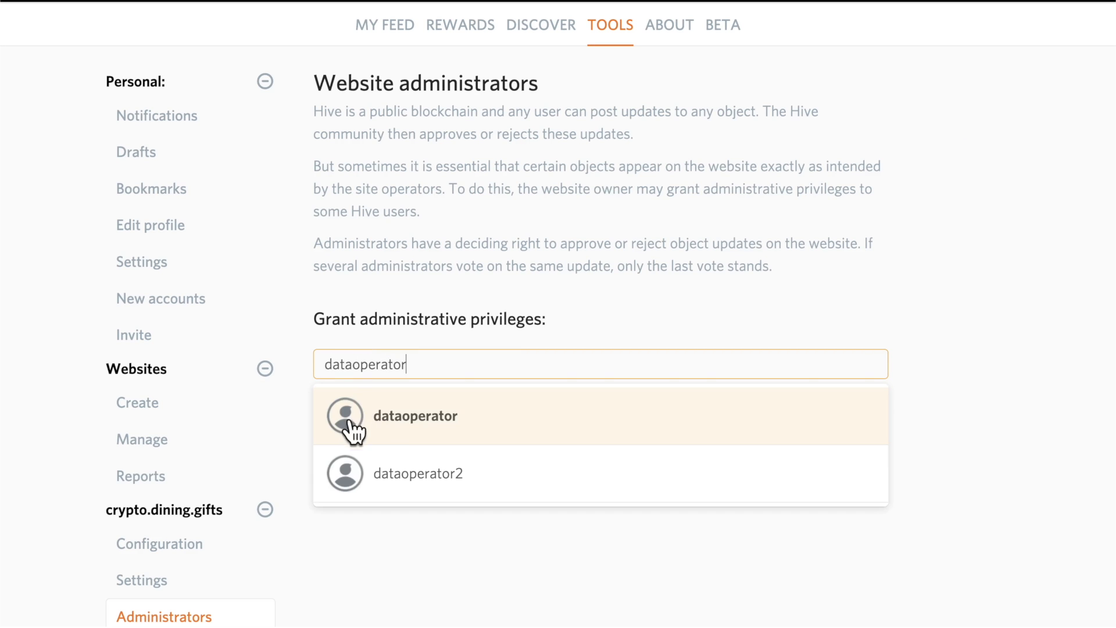
click(424, 417)
click(782, 444)
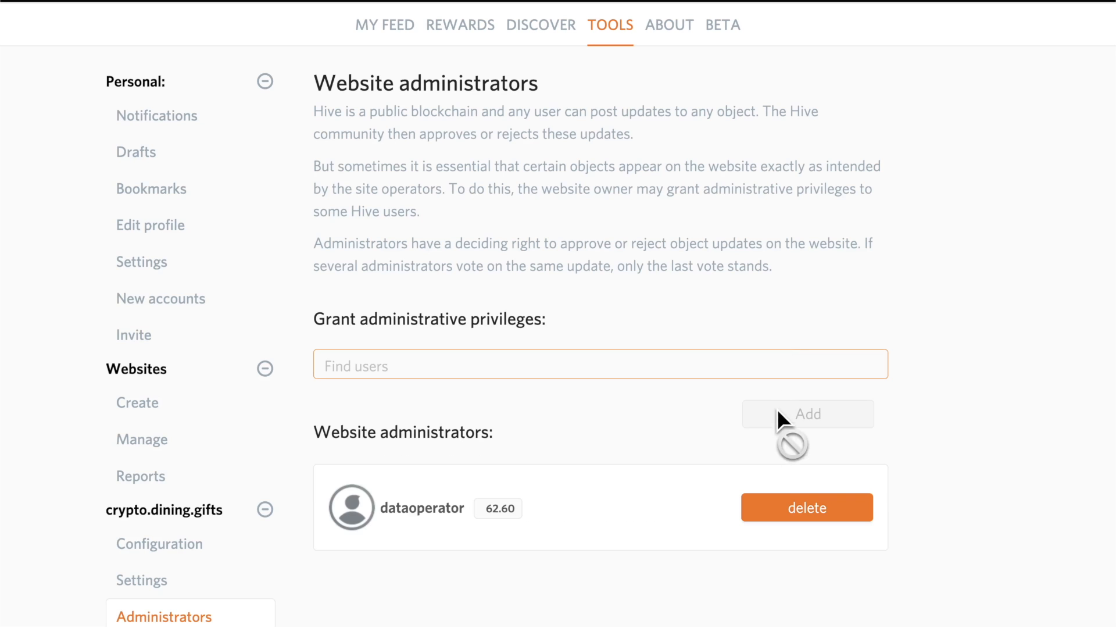
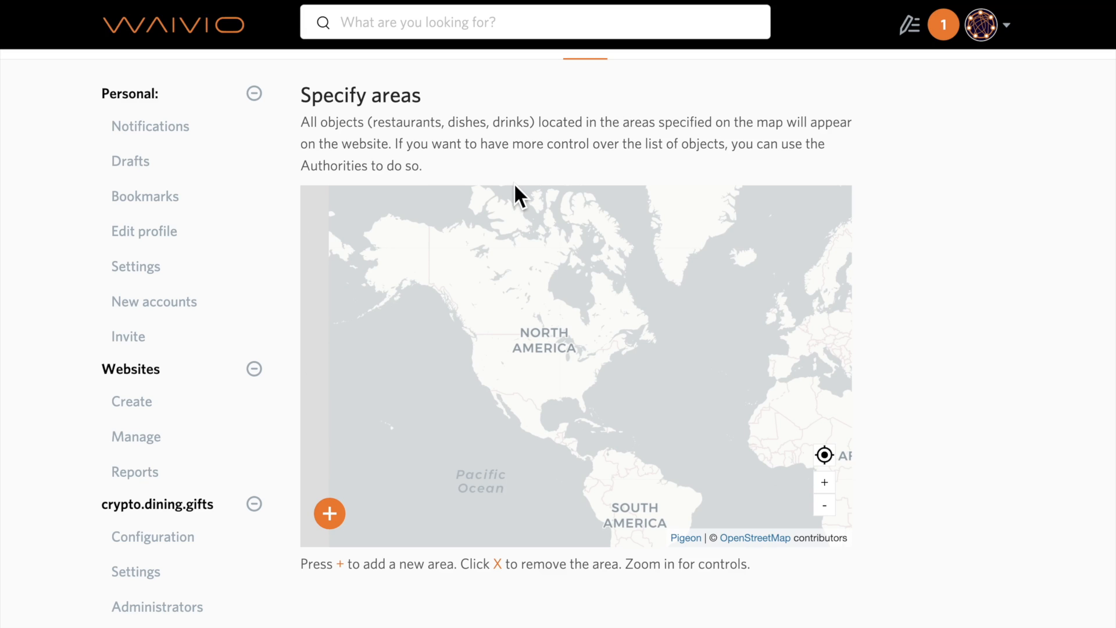
Step: Add a website area covering downtown Vancouver and its surroundings on the areas map
click(825, 482)
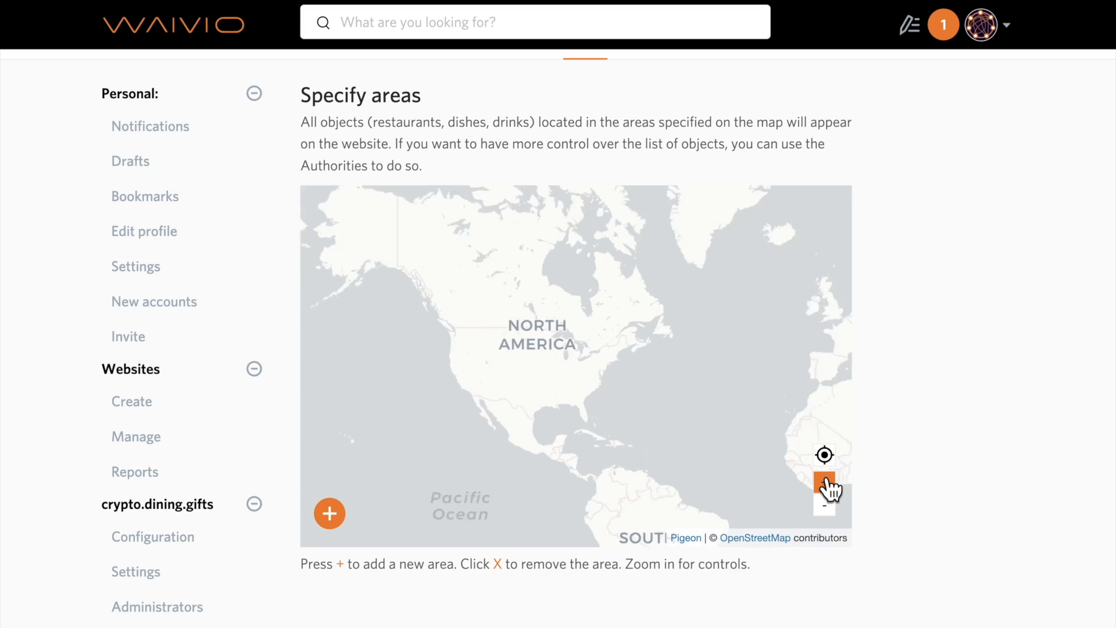
drag(501, 357, 648, 443)
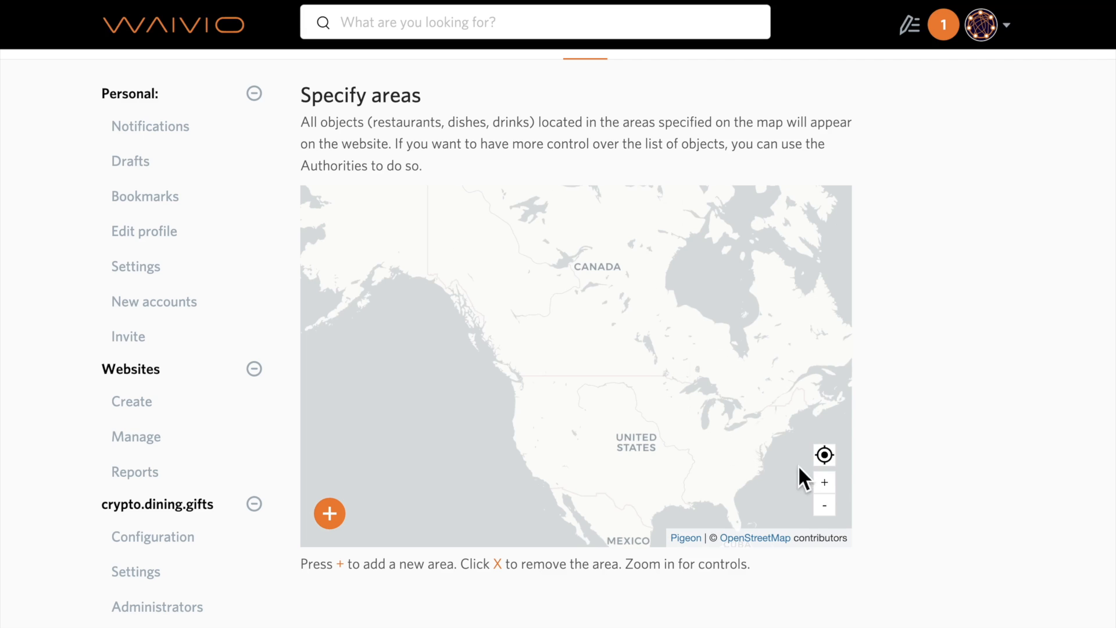
click(824, 481)
click(824, 482)
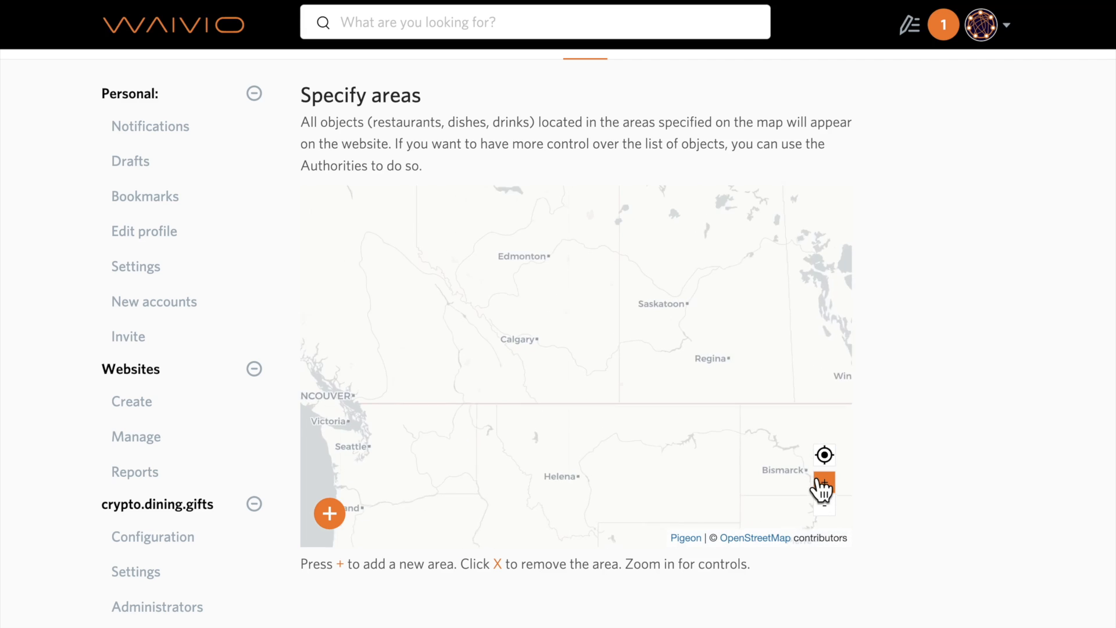
click(824, 482)
click(825, 482)
click(824, 481)
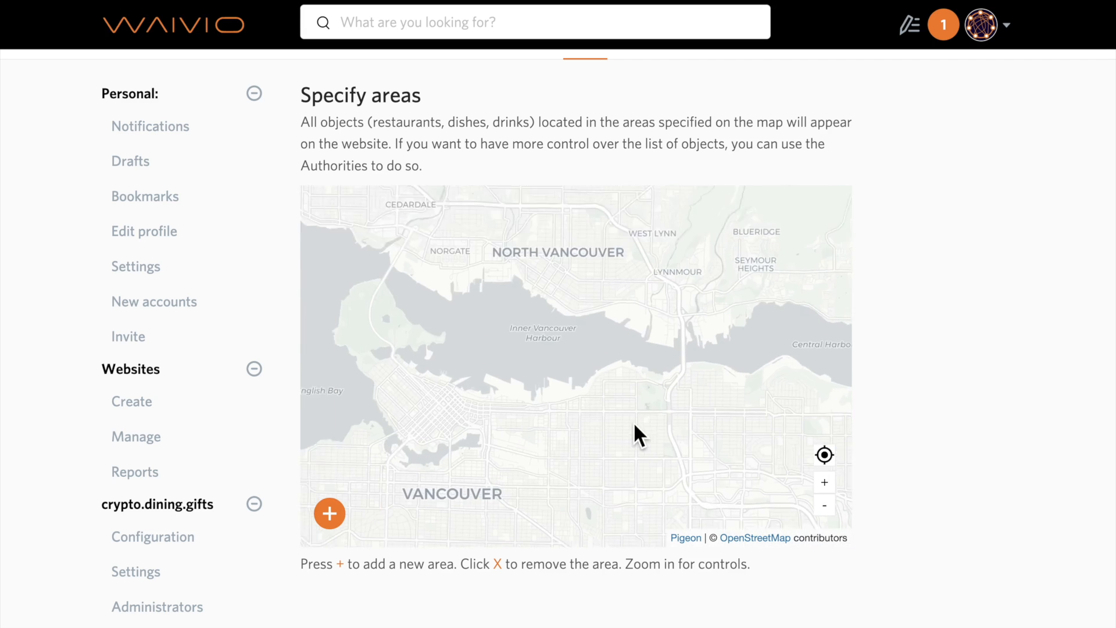
drag(634, 424, 691, 365)
click(827, 482)
drag(597, 413, 710, 415)
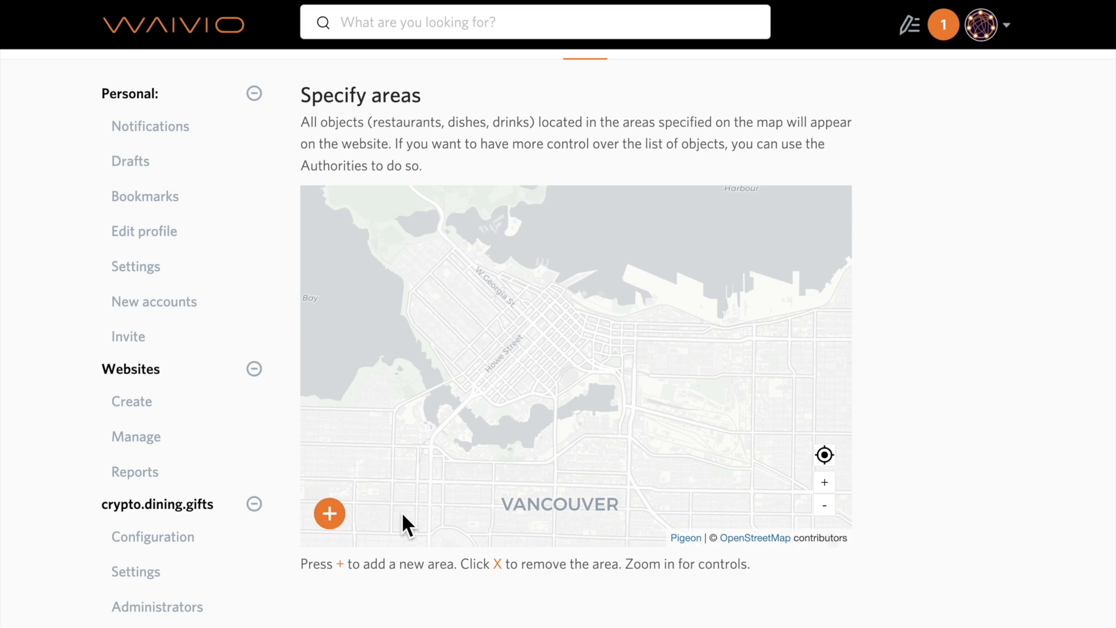
click(824, 504)
click(824, 504)
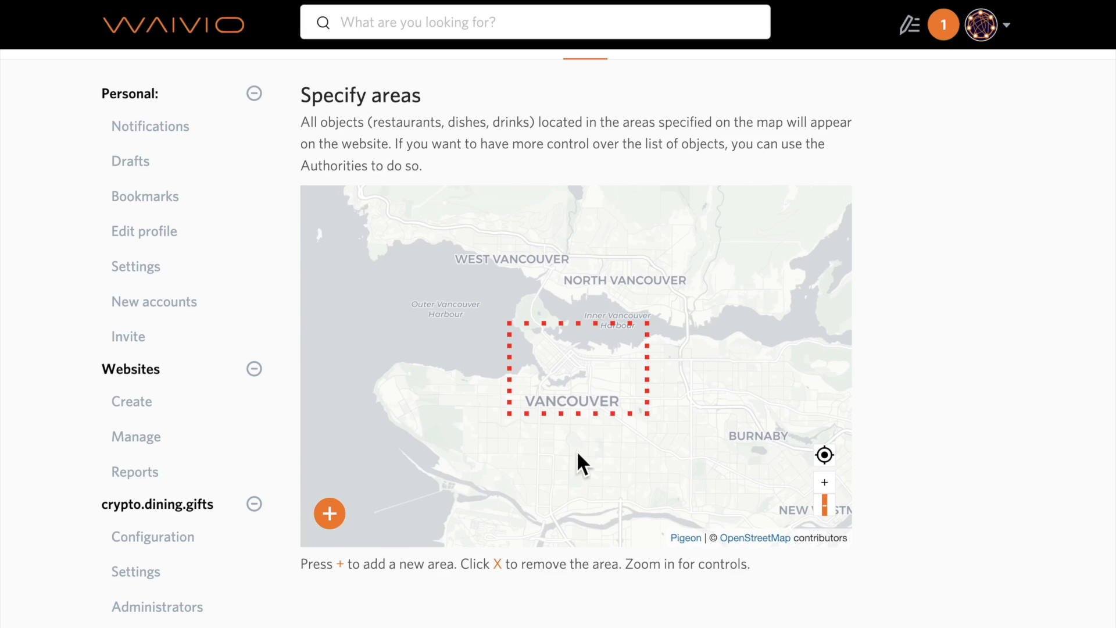
Step: Add a website area spanning Canada and much of the United States on the areas map
drag(569, 484, 552, 369)
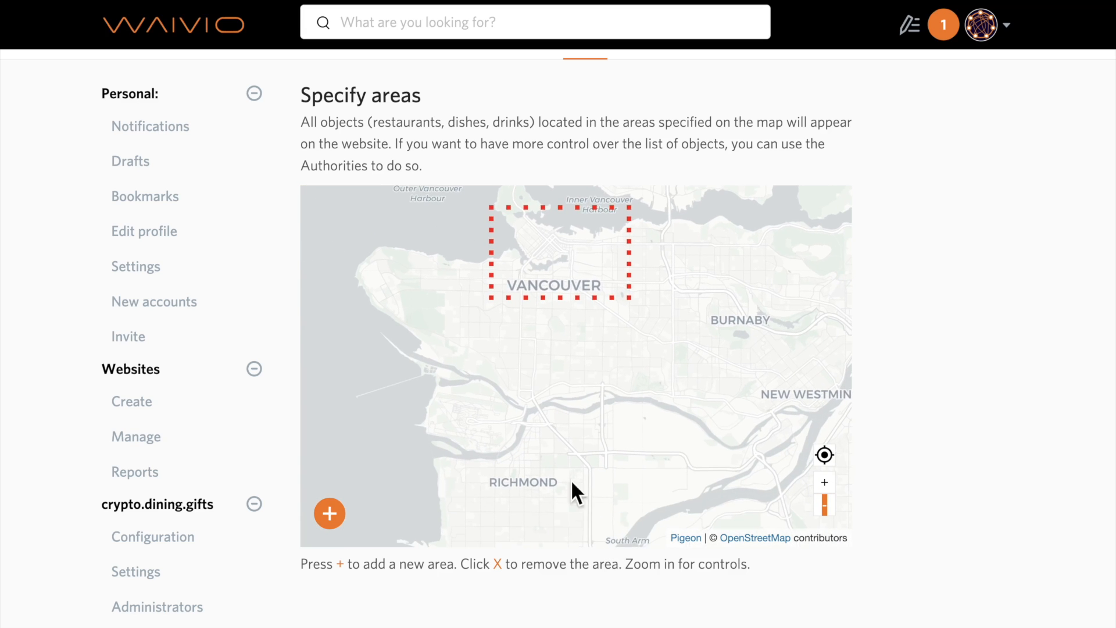
click(825, 505)
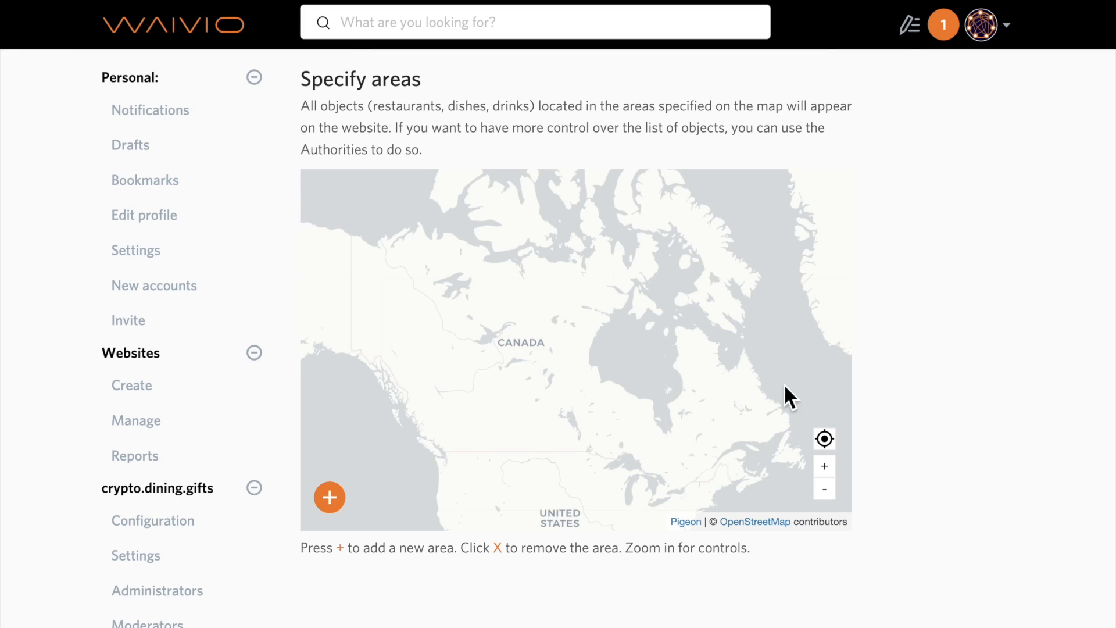
click(330, 497)
click(825, 489)
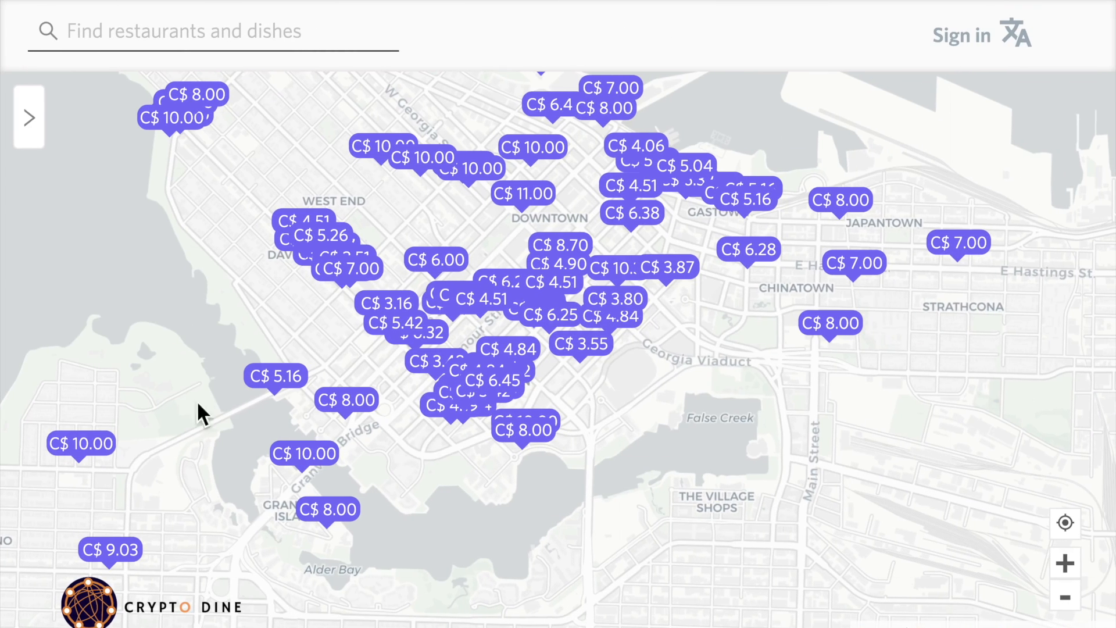
Step: Search the Crypto Dine website for "tim hortons" and review the locations of the listed restaurants
click(227, 35)
text(t)
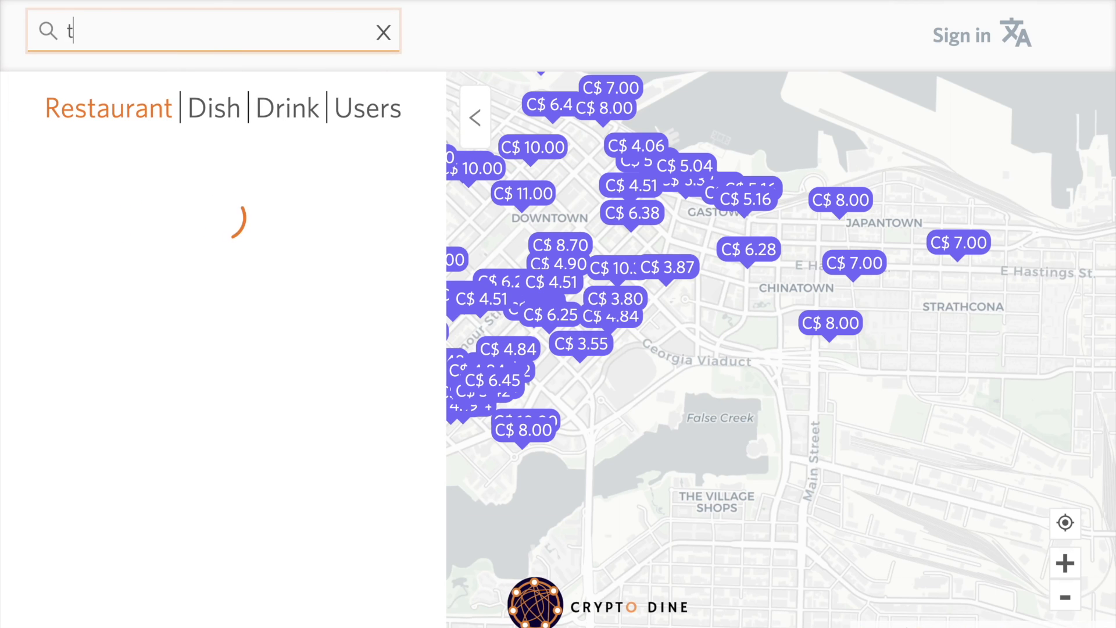
text(im hortons)
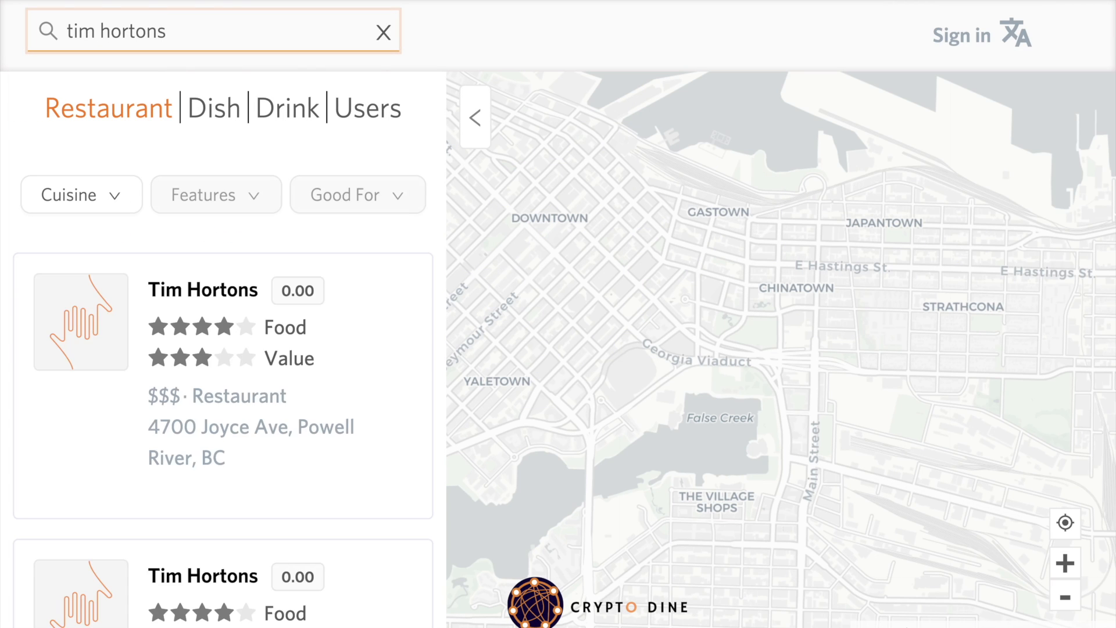
scroll(348, 438, down, 10)
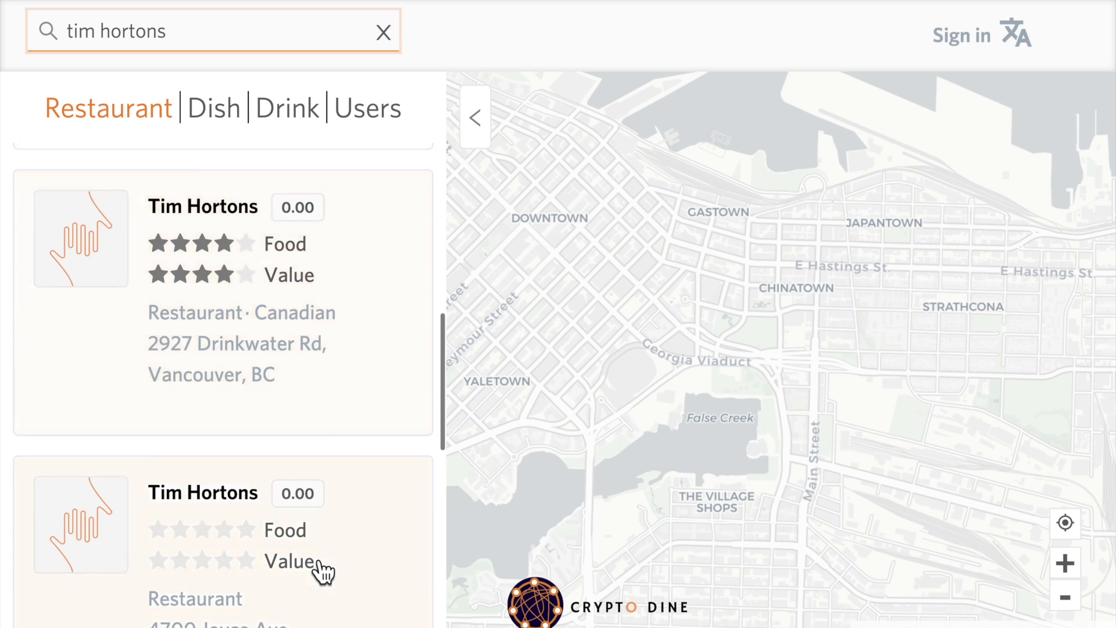
scroll(323, 572, down, 5)
scroll(269, 424, down, 3)
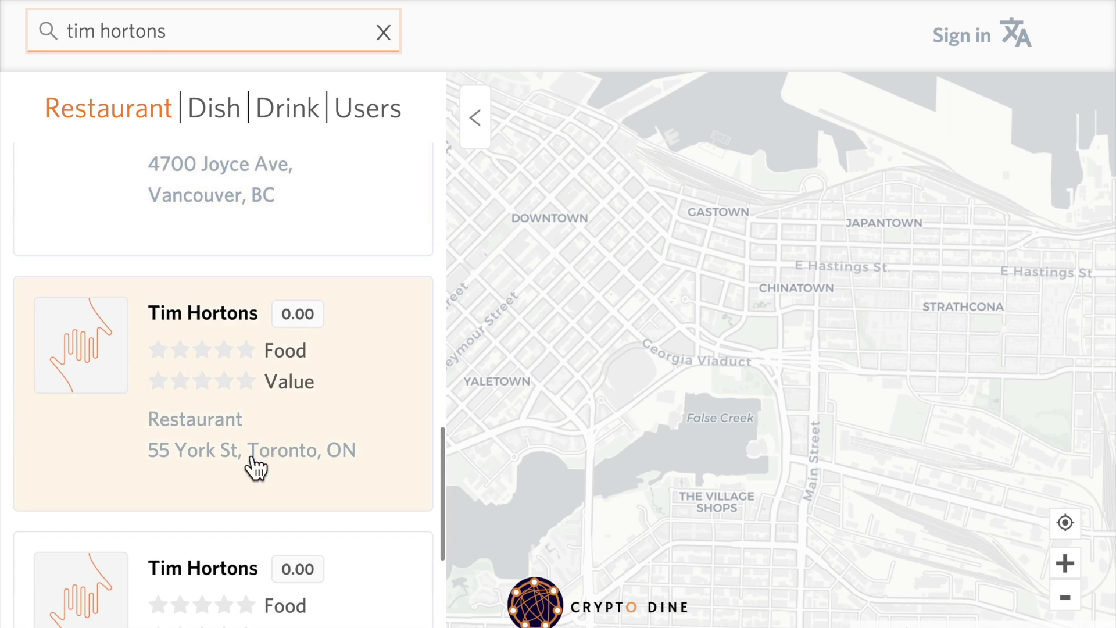
scroll(256, 465, down, 7)
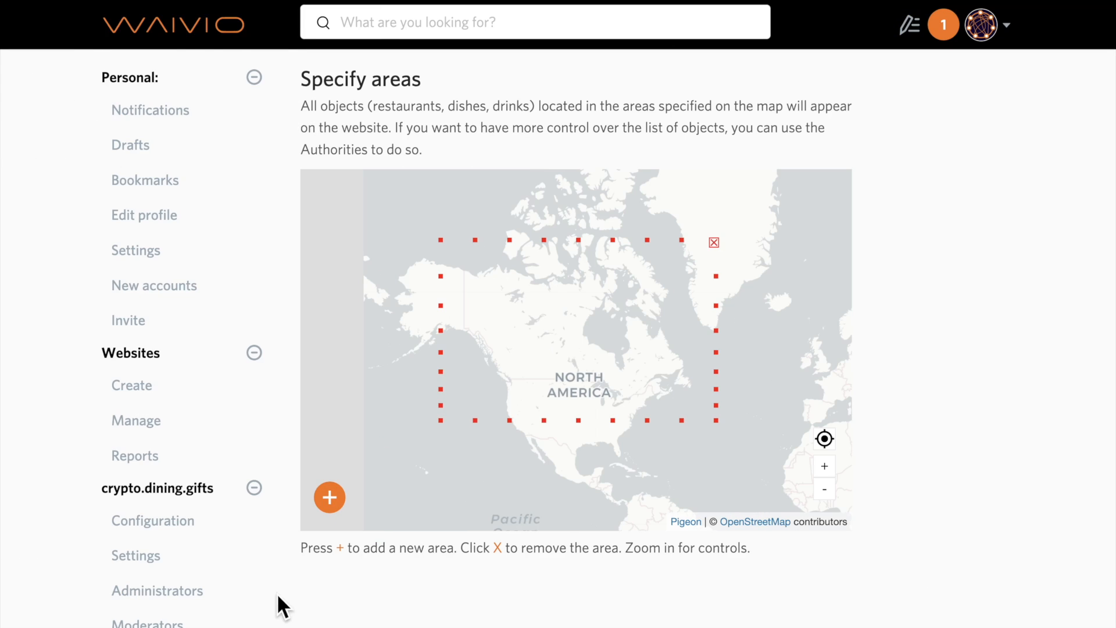
Step: Remove the area spanning North America and add a new website area covering southern British Columbia
click(714, 242)
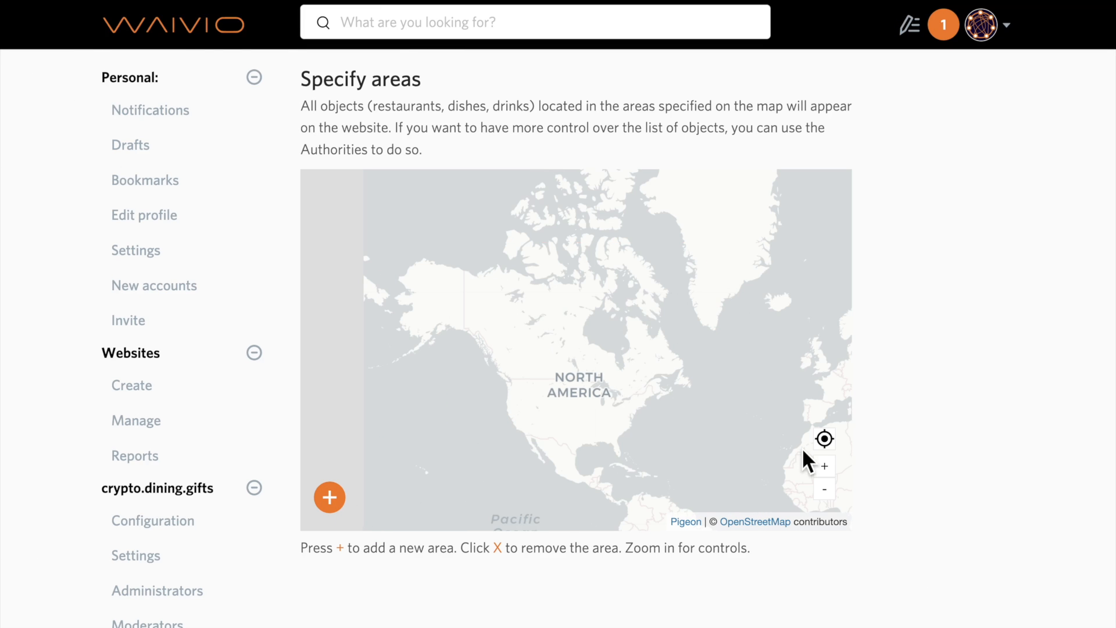
click(823, 467)
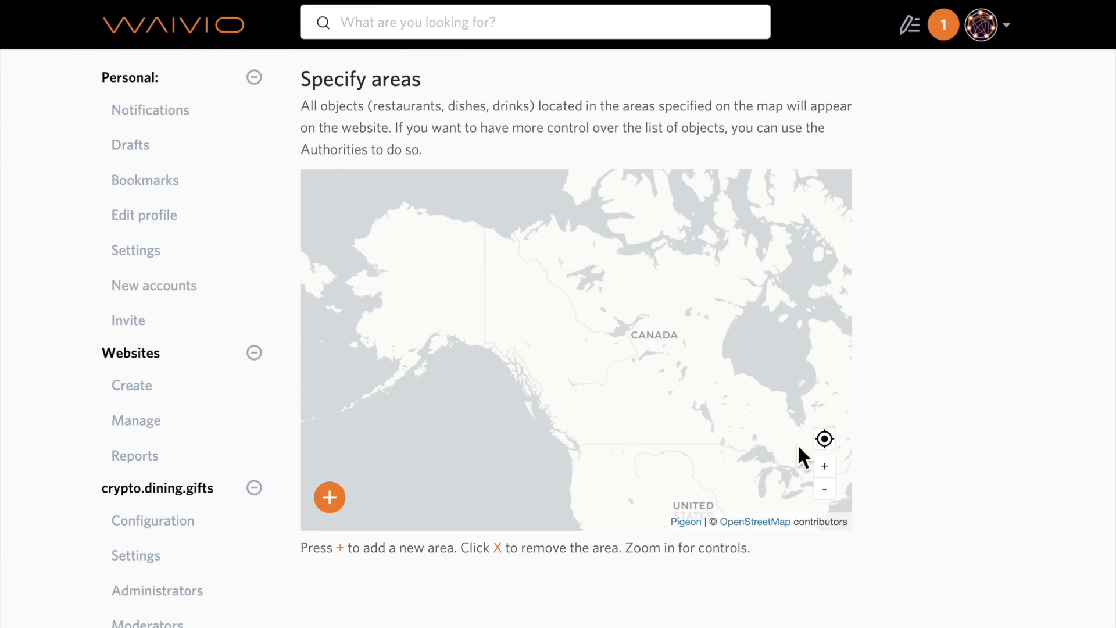
scroll(560, 428, up, 4)
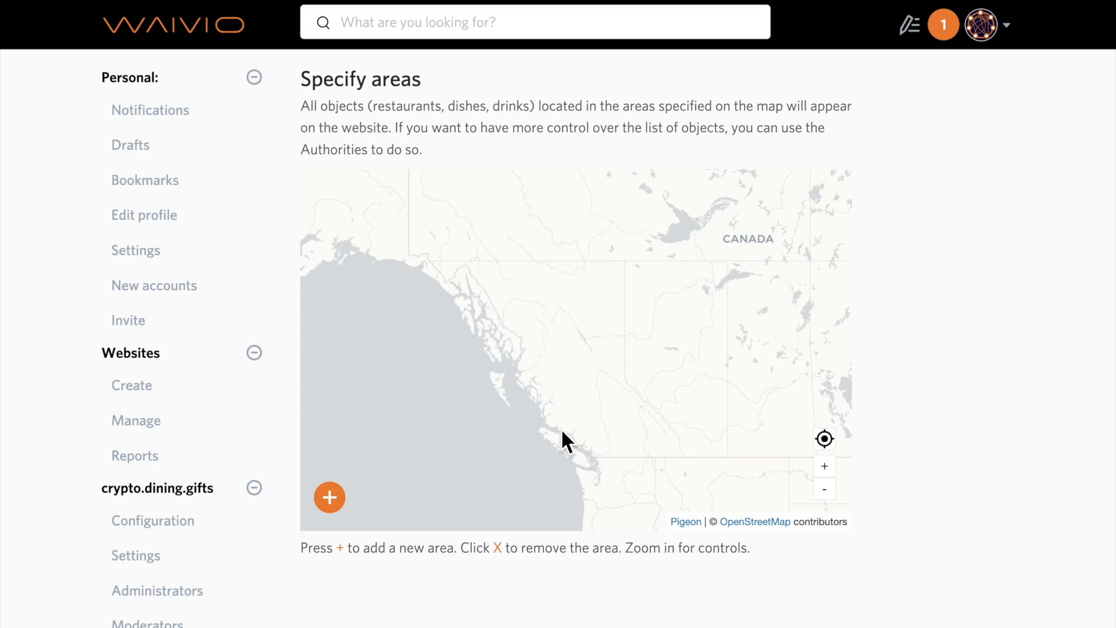
drag(510, 414, 423, 455)
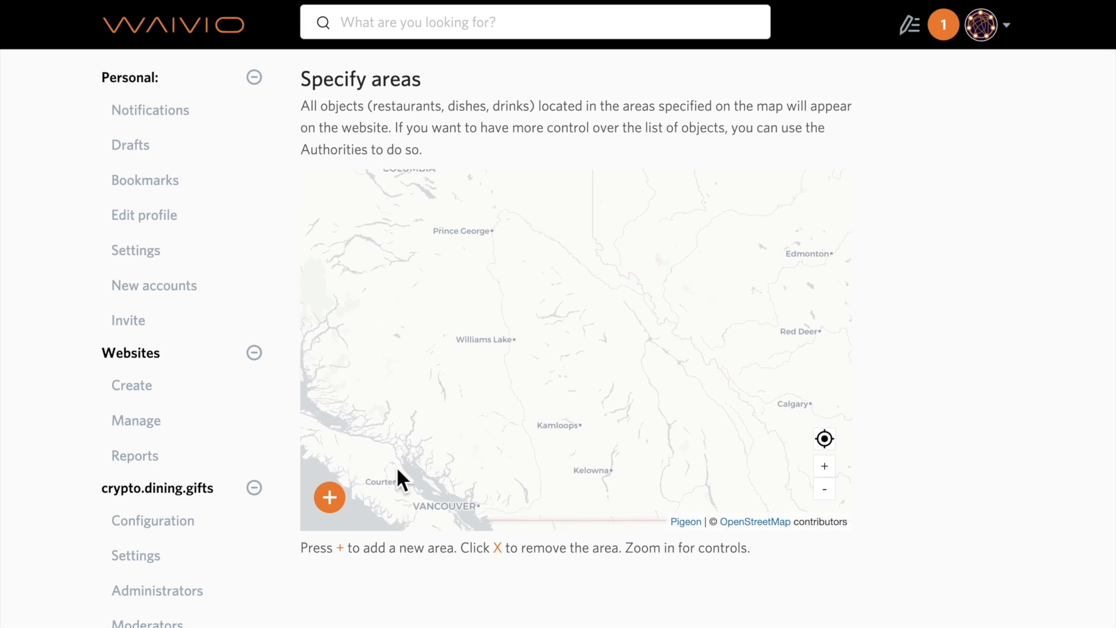
click(329, 499)
drag(425, 447, 606, 337)
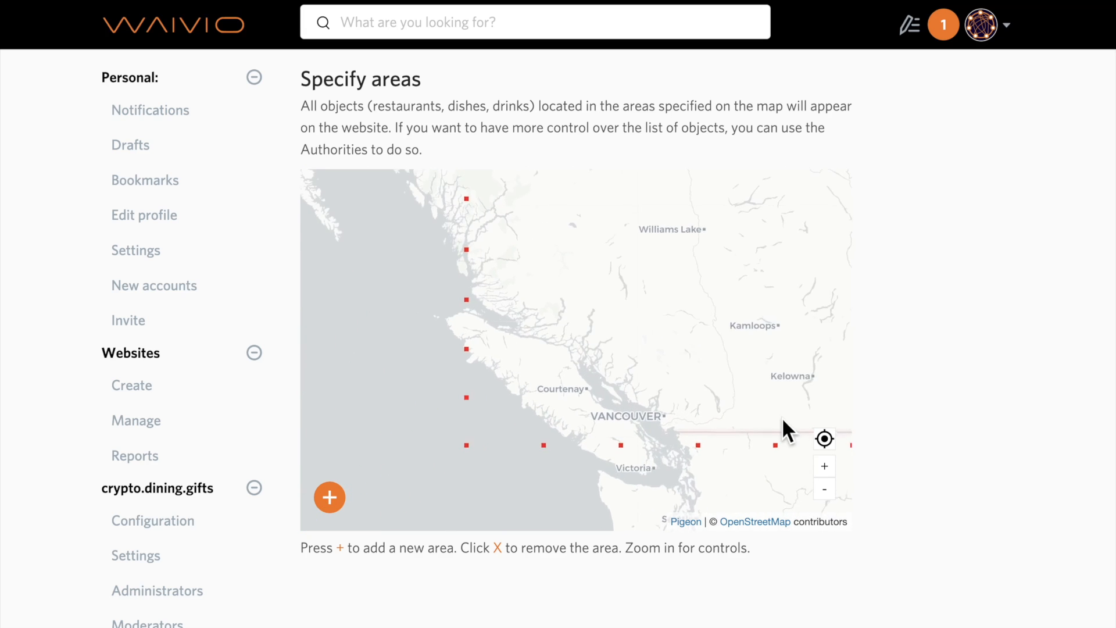
Step: Add another, smaller website area covering Vancouver Island and the Vancouver region
click(825, 465)
drag(767, 304, 713, 304)
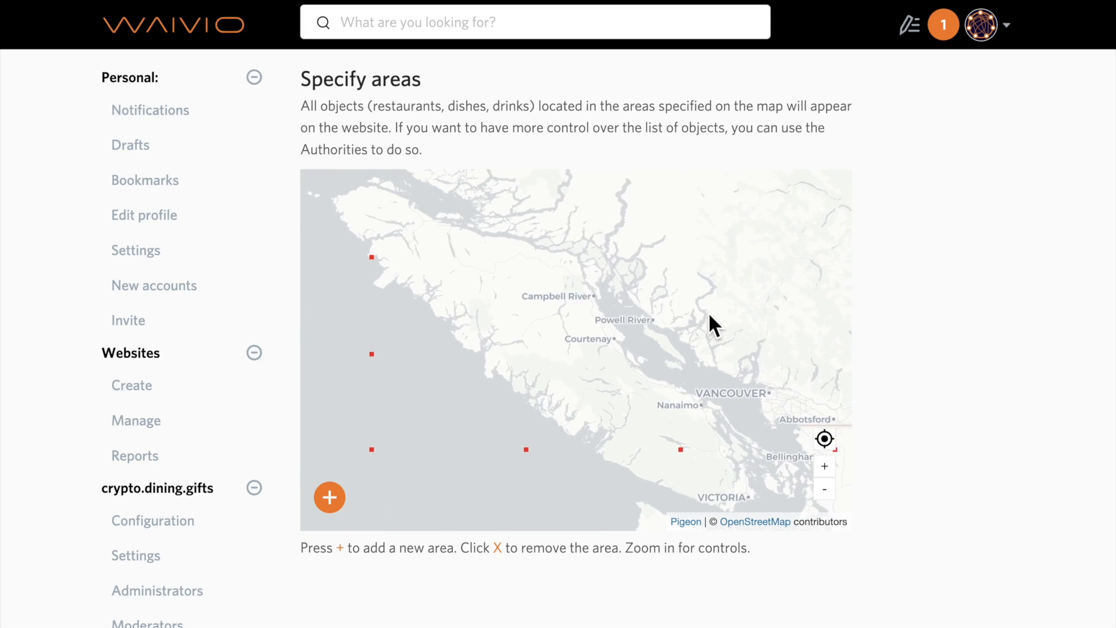
click(329, 499)
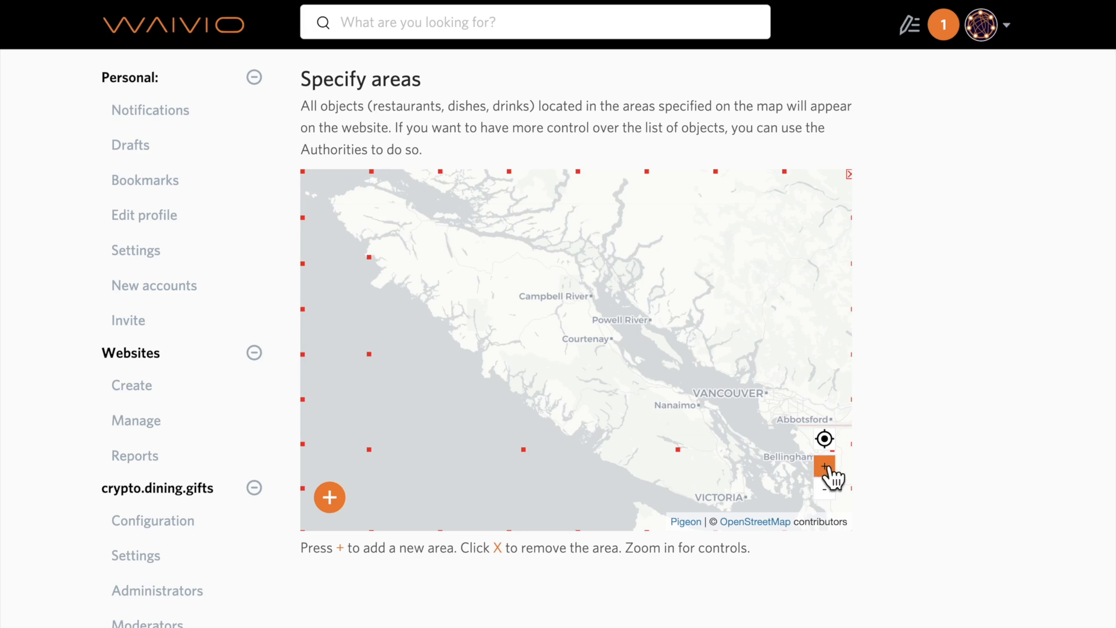
click(824, 488)
click(824, 489)
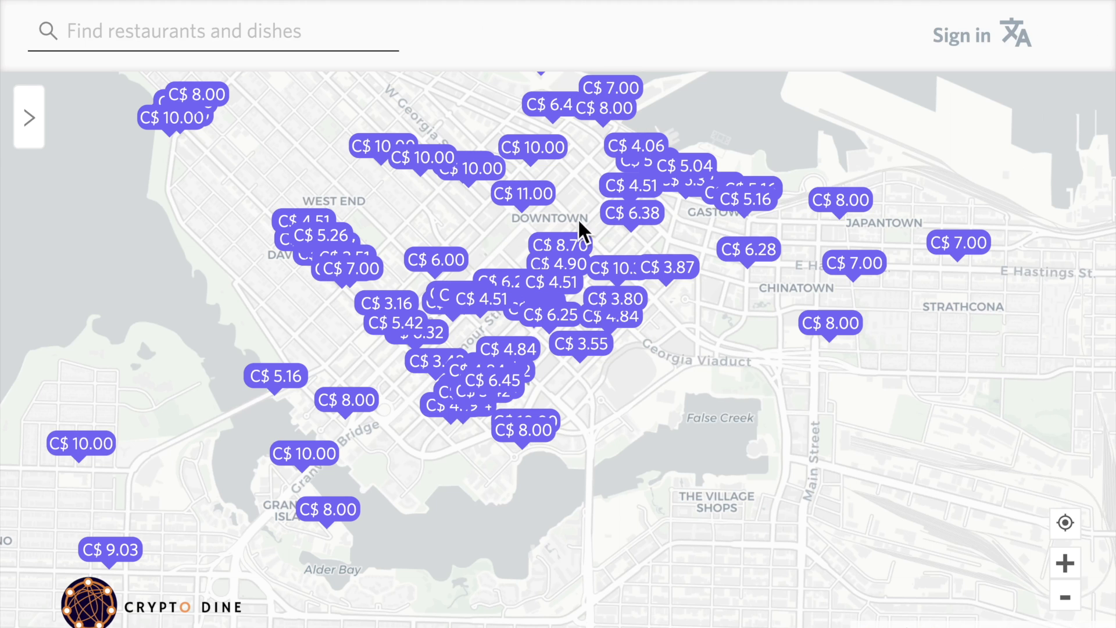
Step: Check on the Crypto Dine website's map where restaurant rewards are offered across southwestern British Columbia
click(1065, 596)
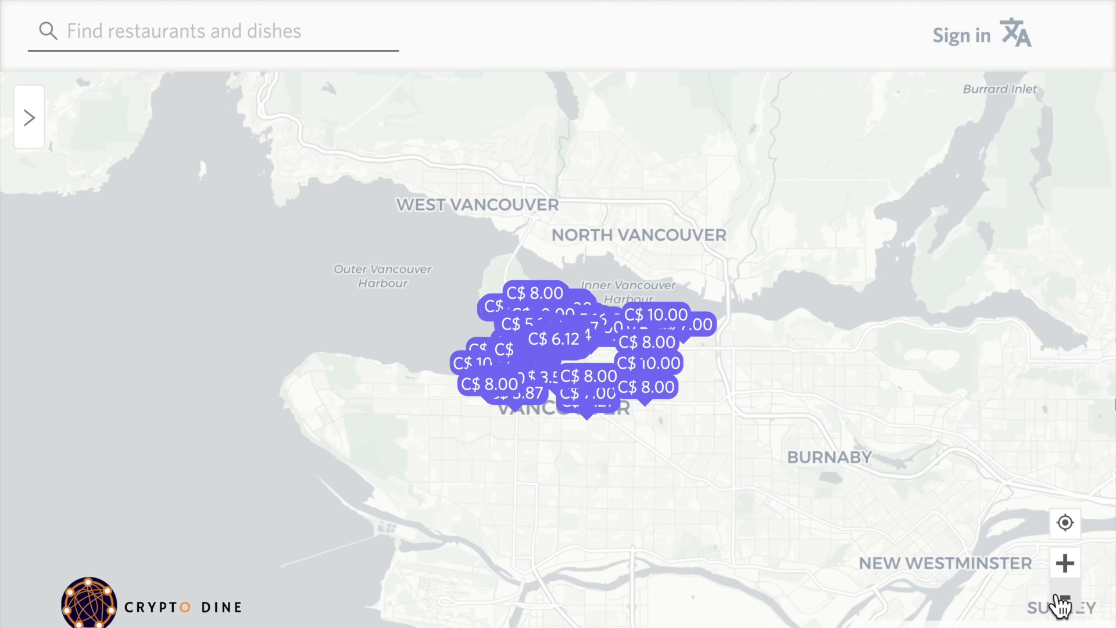
click(1065, 599)
click(1065, 599)
click(1065, 599)
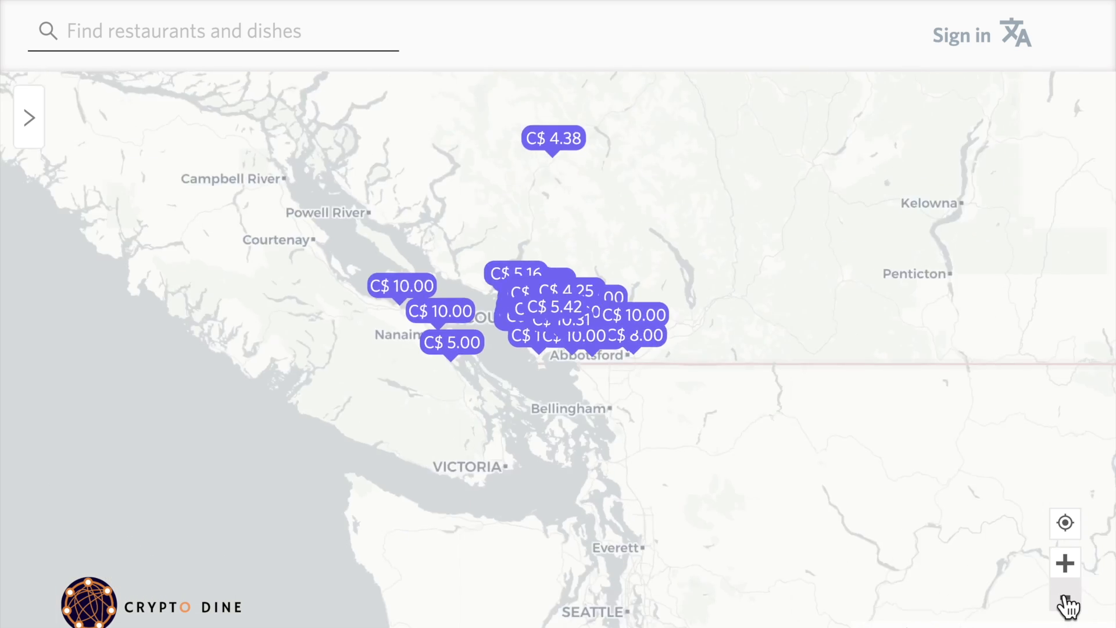
Step: Open the object filters of crypto.dining.gifts and review the restaurant, dish and drink filter options
click(1065, 599)
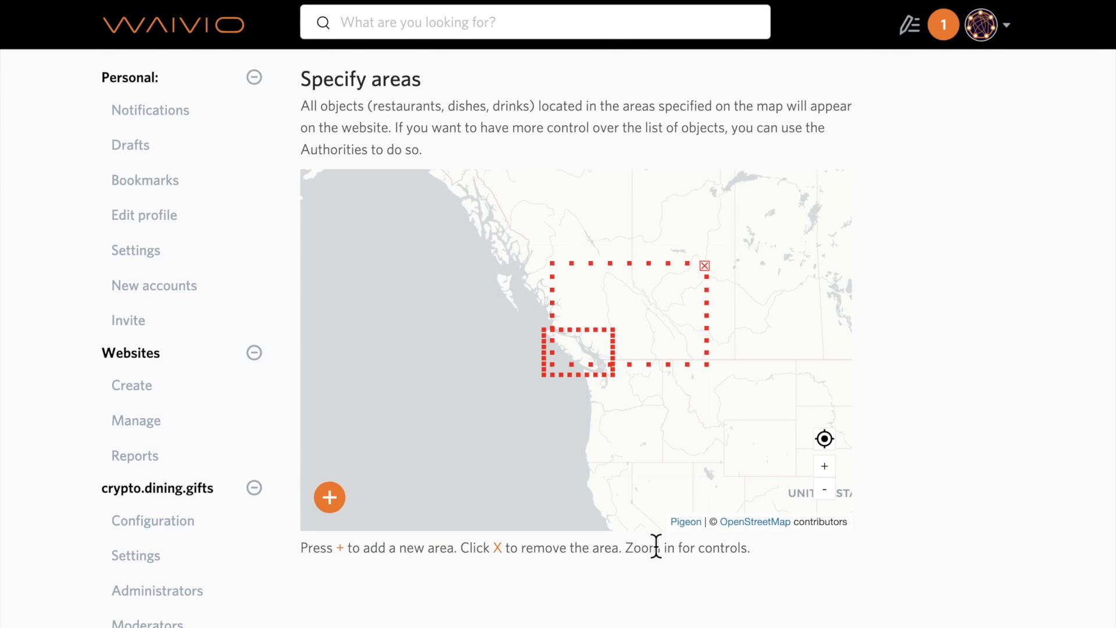
scroll(656, 547, down, 3)
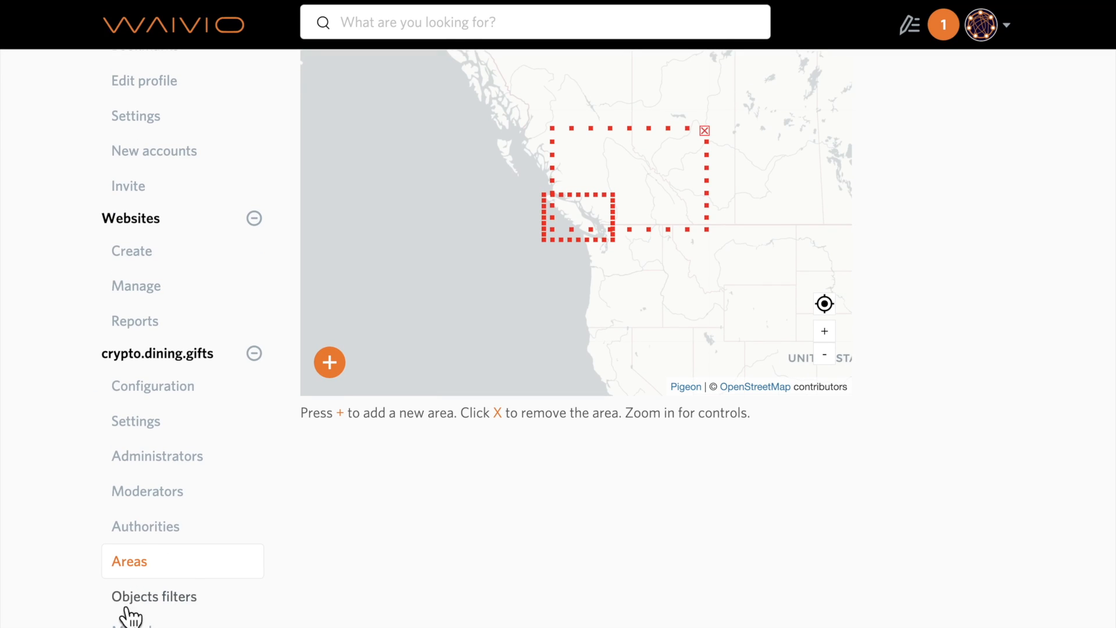
click(181, 599)
scroll(275, 445, up, 3)
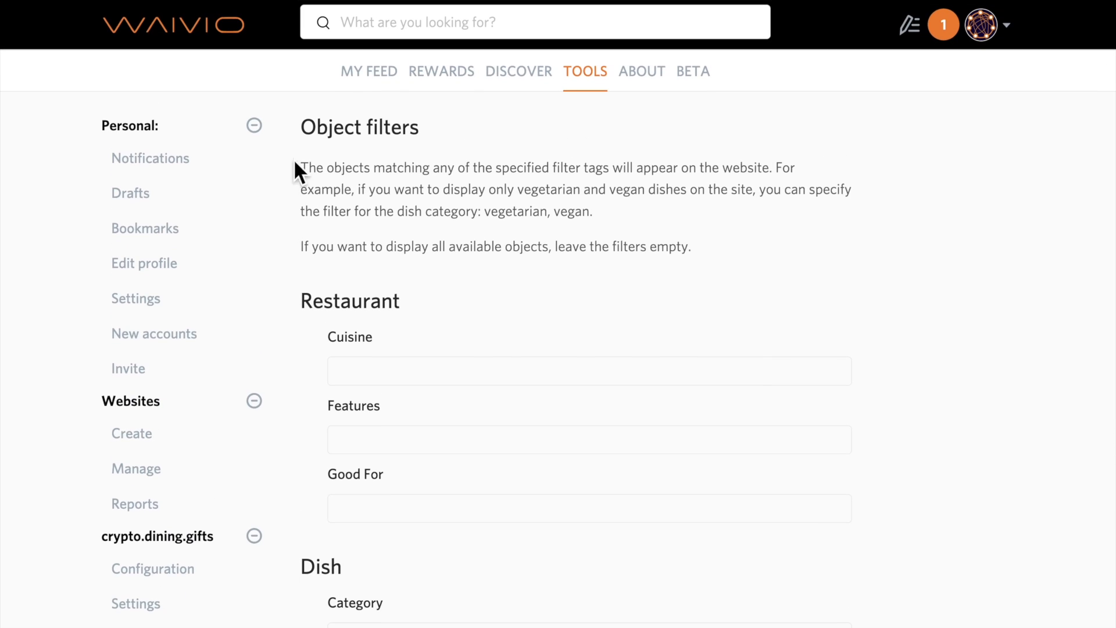
scroll(349, 285, down, 1)
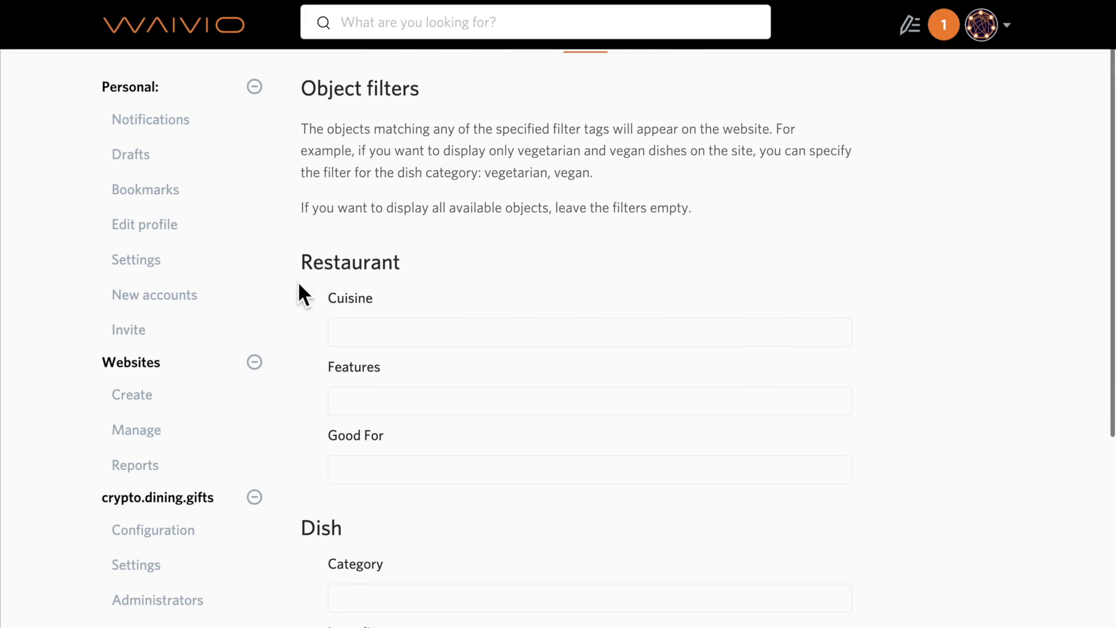
scroll(366, 547, down, 5)
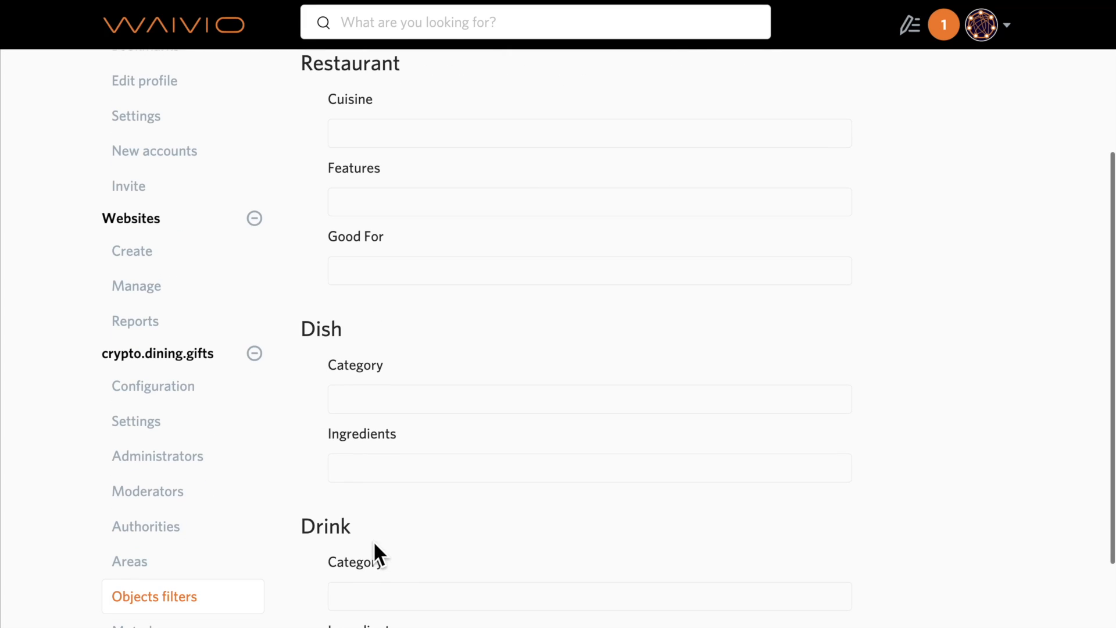
scroll(427, 486, up, 1)
scroll(426, 486, down, 1)
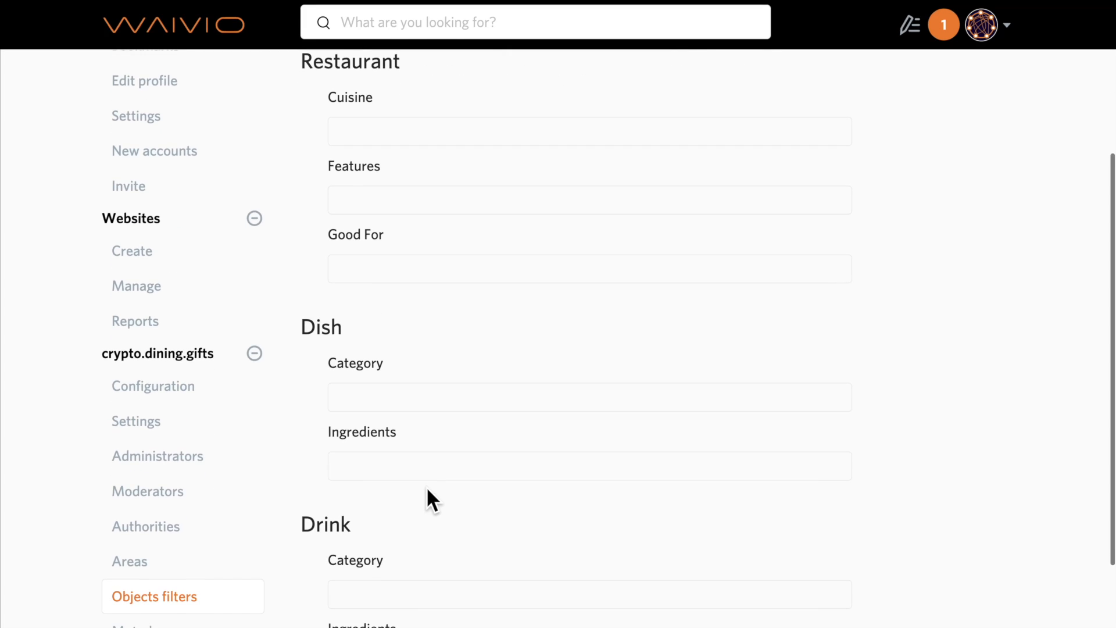
Step: Add the tags vegetarian and vegan to the restaurant Cuisine filter
click(379, 128)
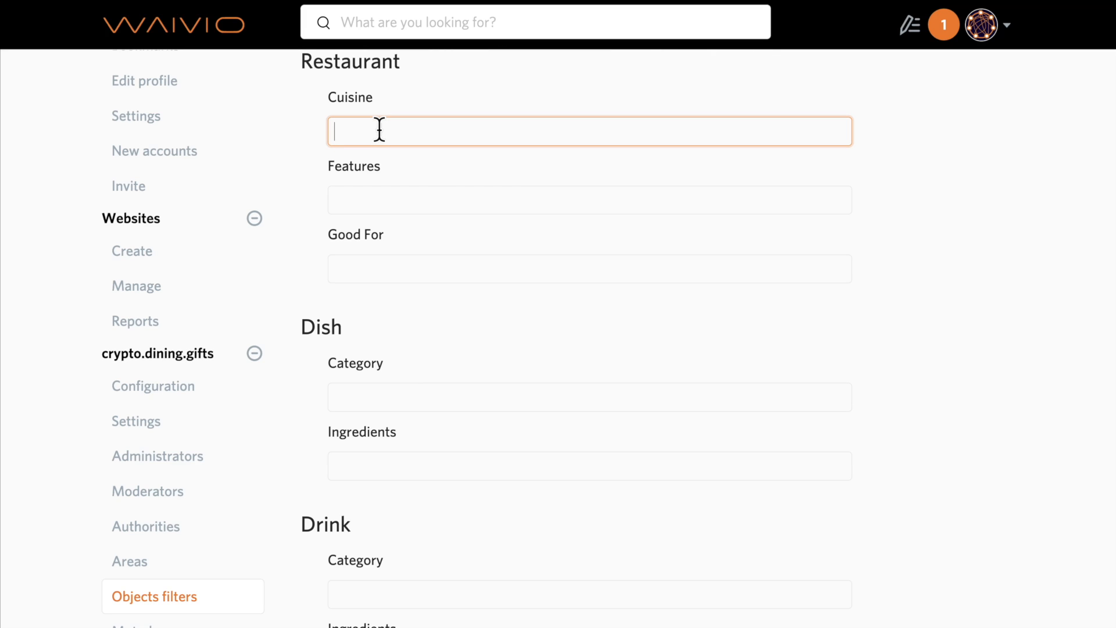
text(vegetarian)
key(Return)
text(vegan)
key(Return)
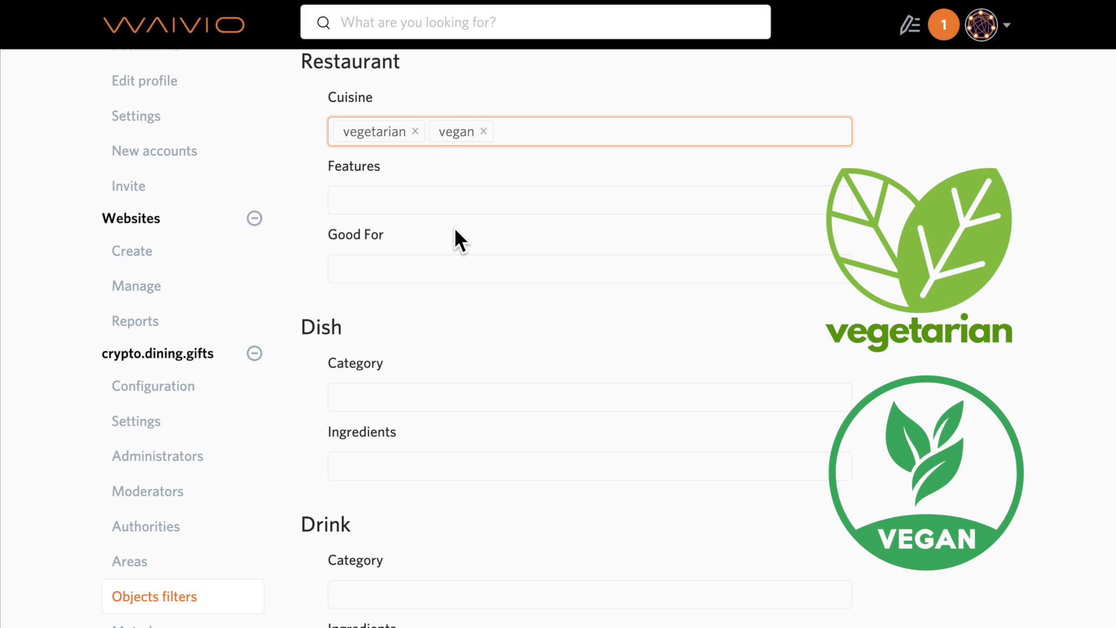
Step: Add the tags vegetarian, vegan and glutenfree to the dish Category filter
scroll(455, 227, down, 2)
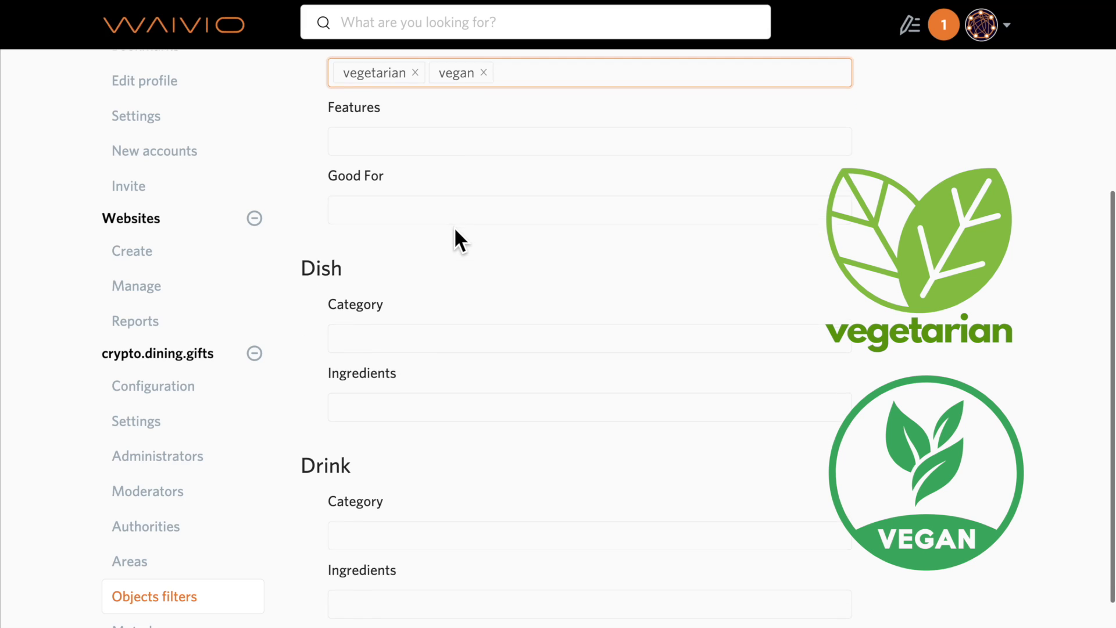
click(379, 312)
scroll(409, 281, up, 1)
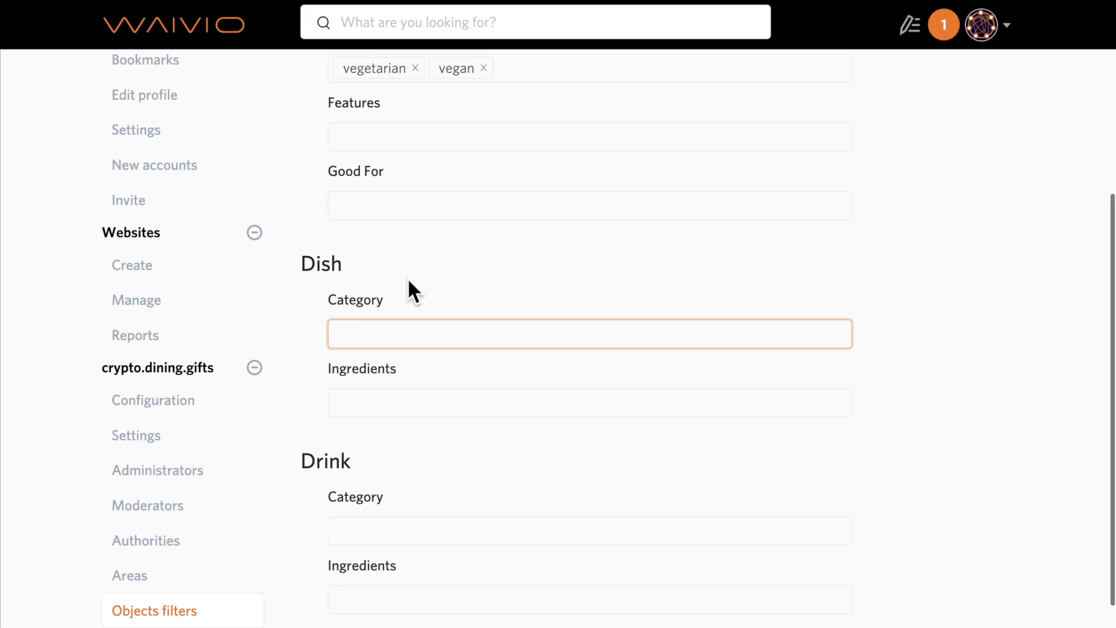
text(vegetar)
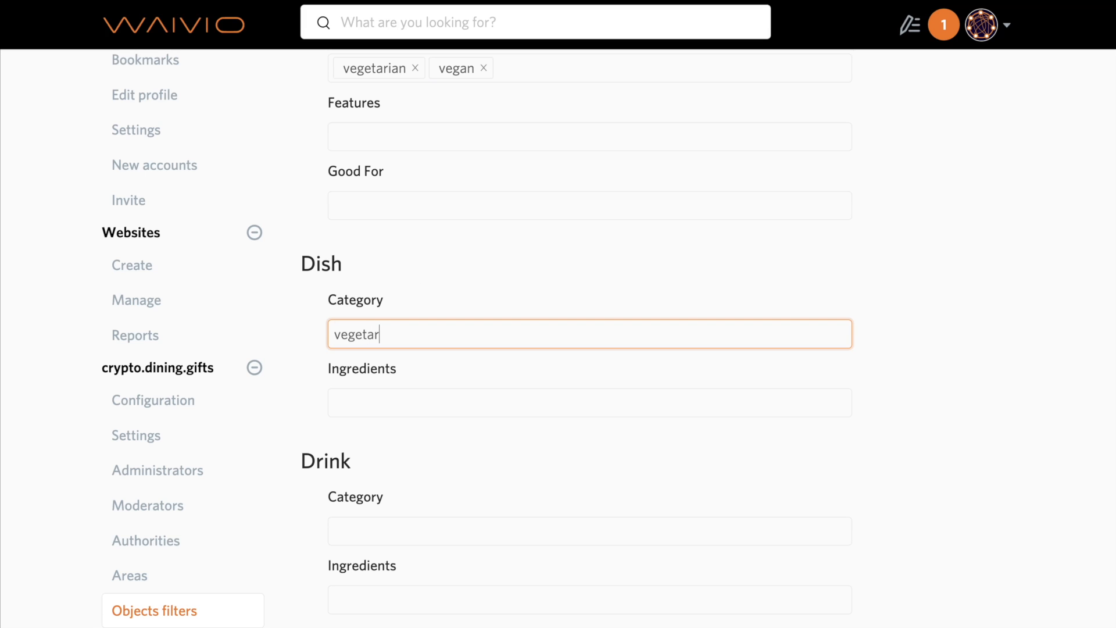
text(ian)
key(Return)
text(veg)
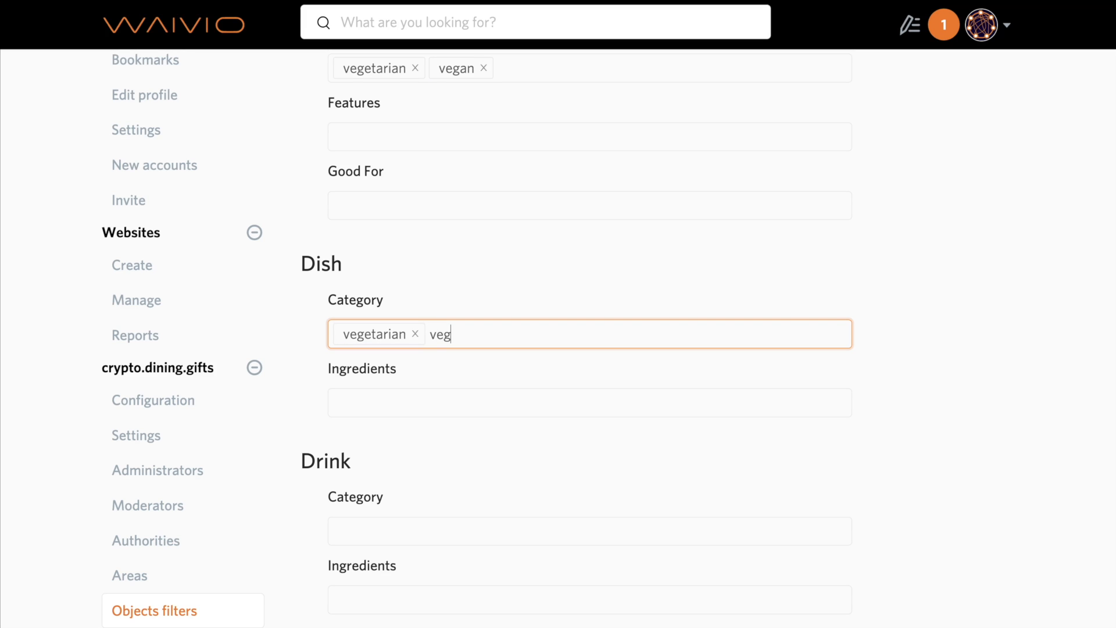
text(an)
key(Return)
scroll(466, 289, up, 1)
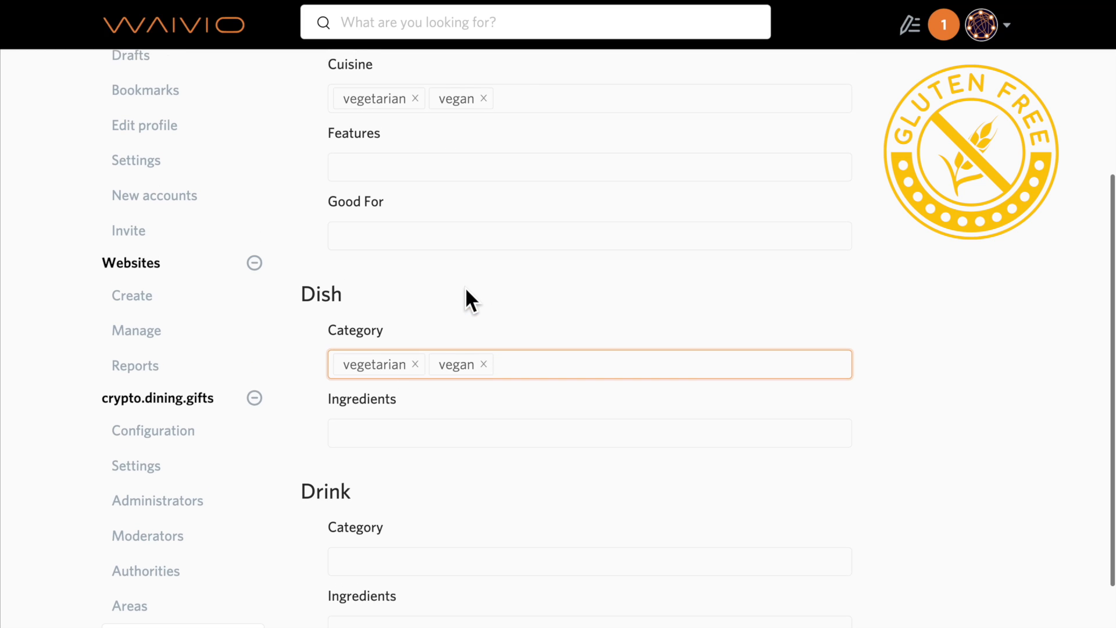
text(glutenfre)
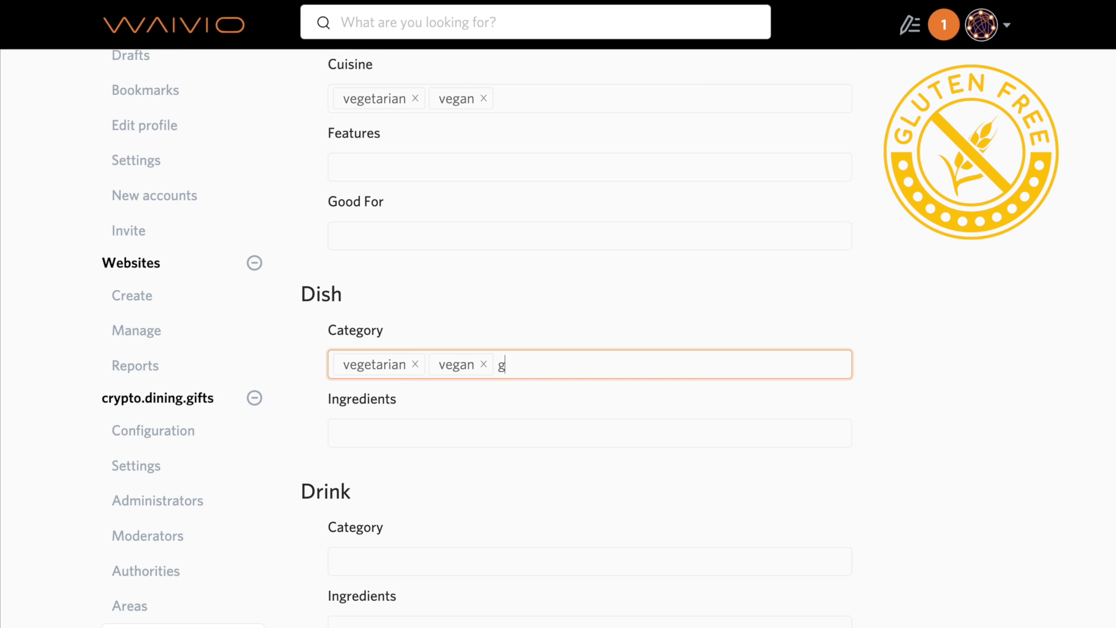
text(e)
key(Return)
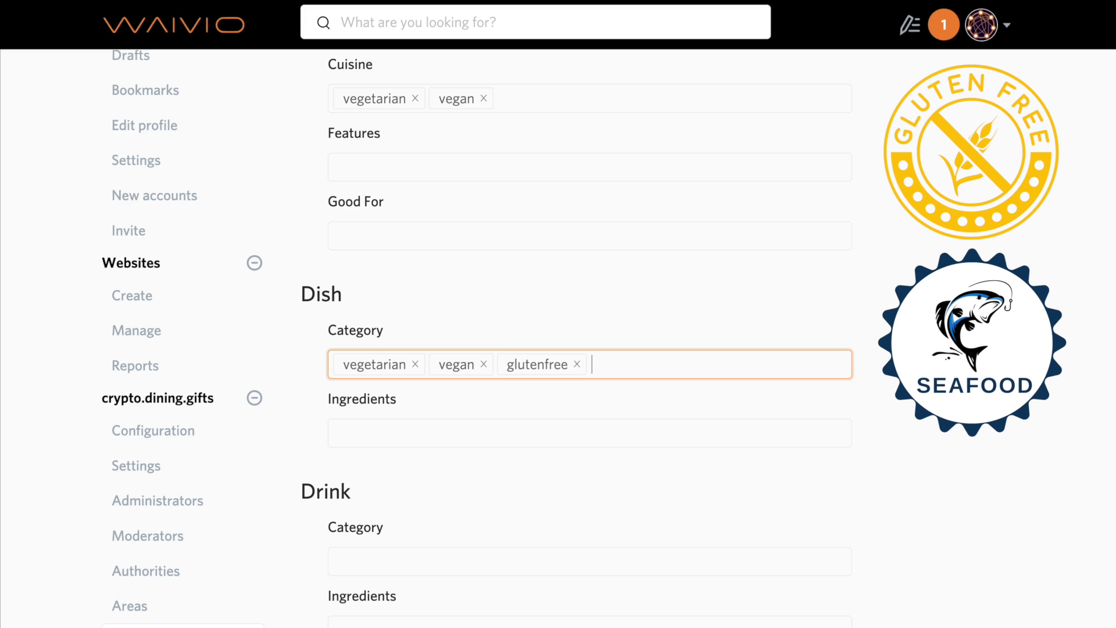
Step: Add the tag nonalcoholic to the drink Category filter
click(413, 561)
text(non)
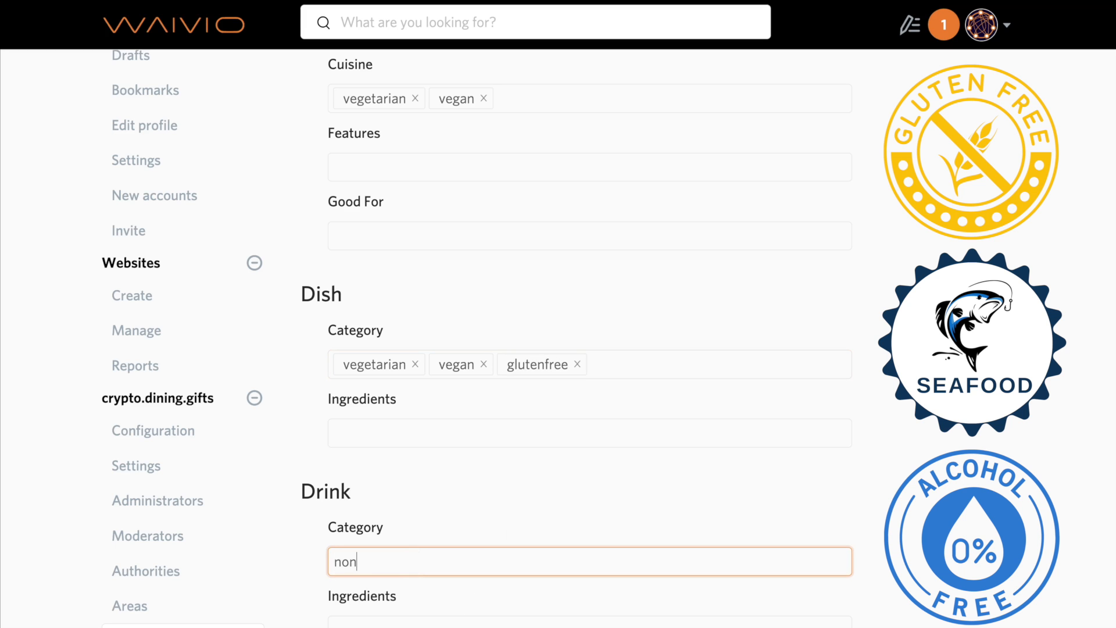
text(alcoholic)
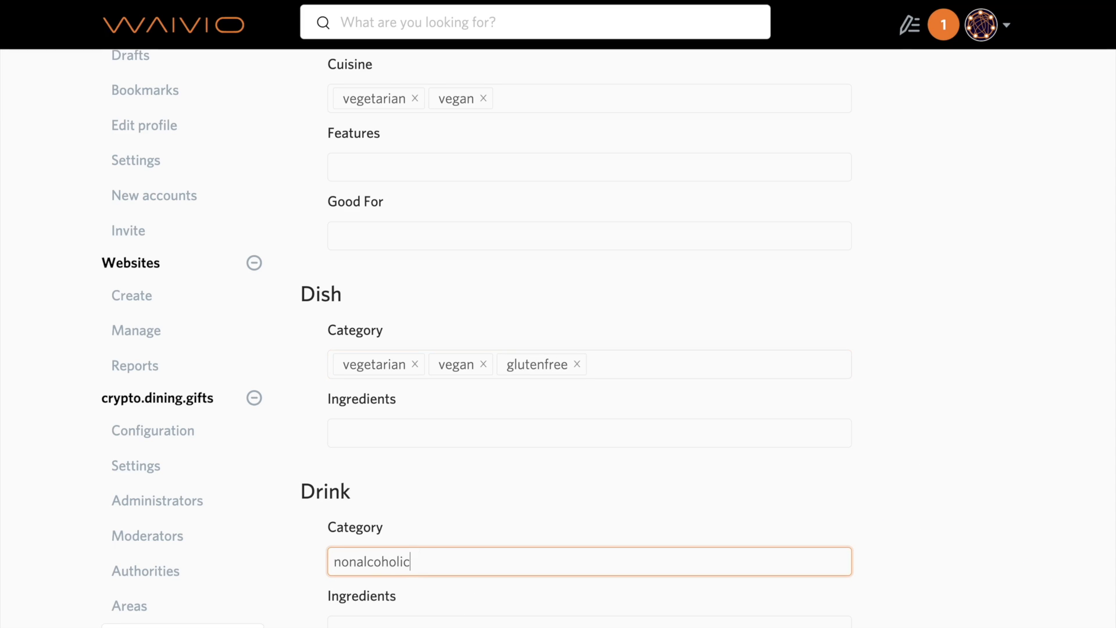
key(Return)
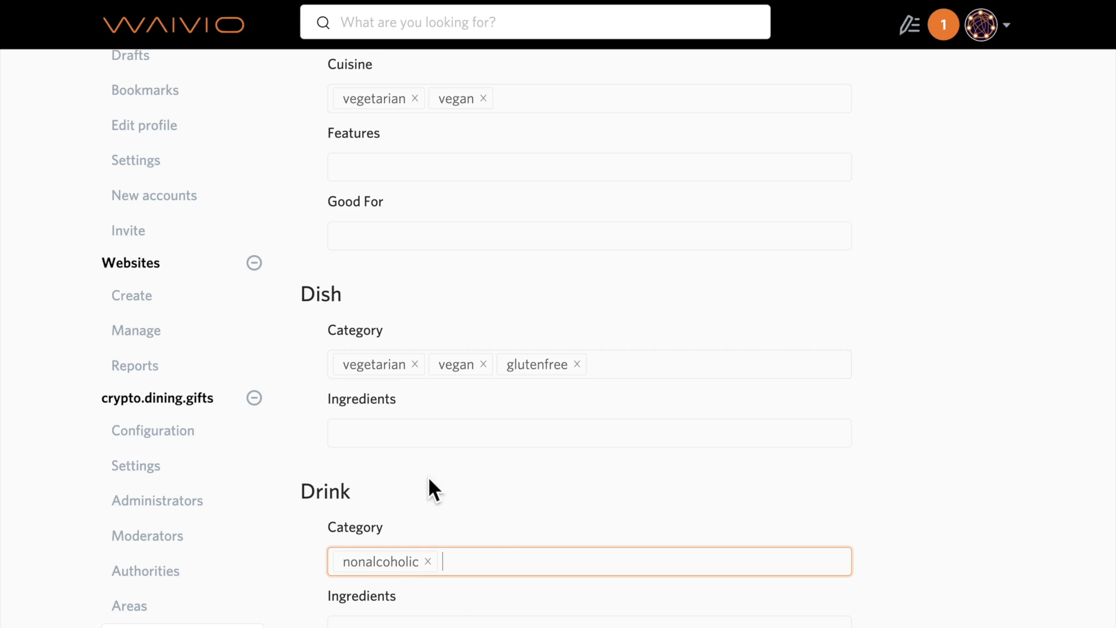
scroll(504, 513, down, 1)
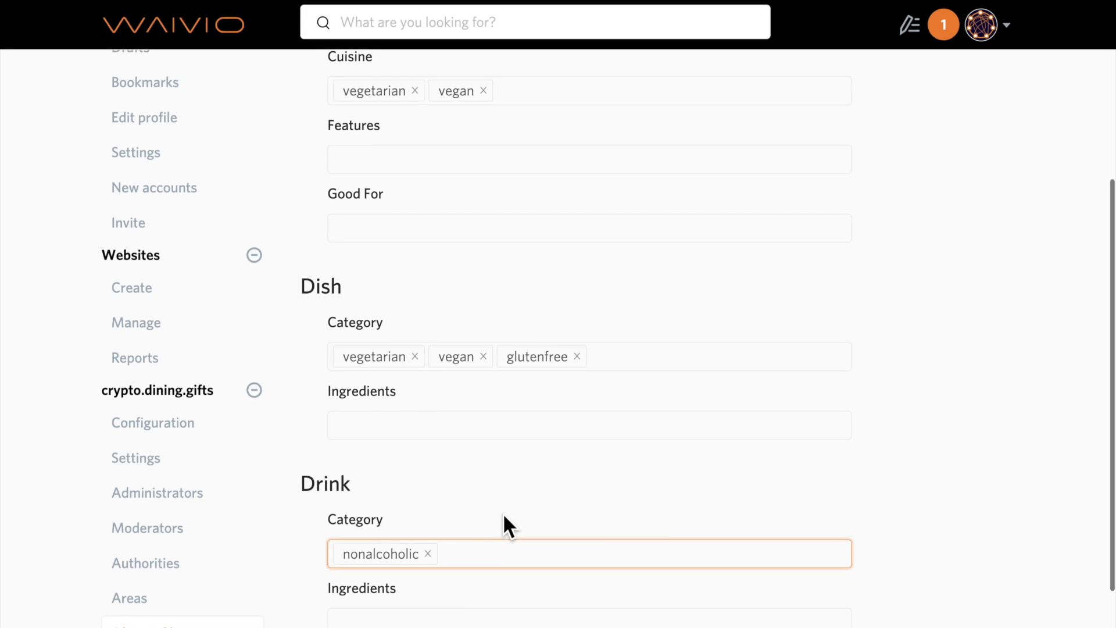
Step: Remove all tags from the drink, dish and restaurant filters and save the empty object filters
click(428, 549)
click(414, 351)
click(482, 351)
click(386, 351)
scroll(488, 173, up, 2)
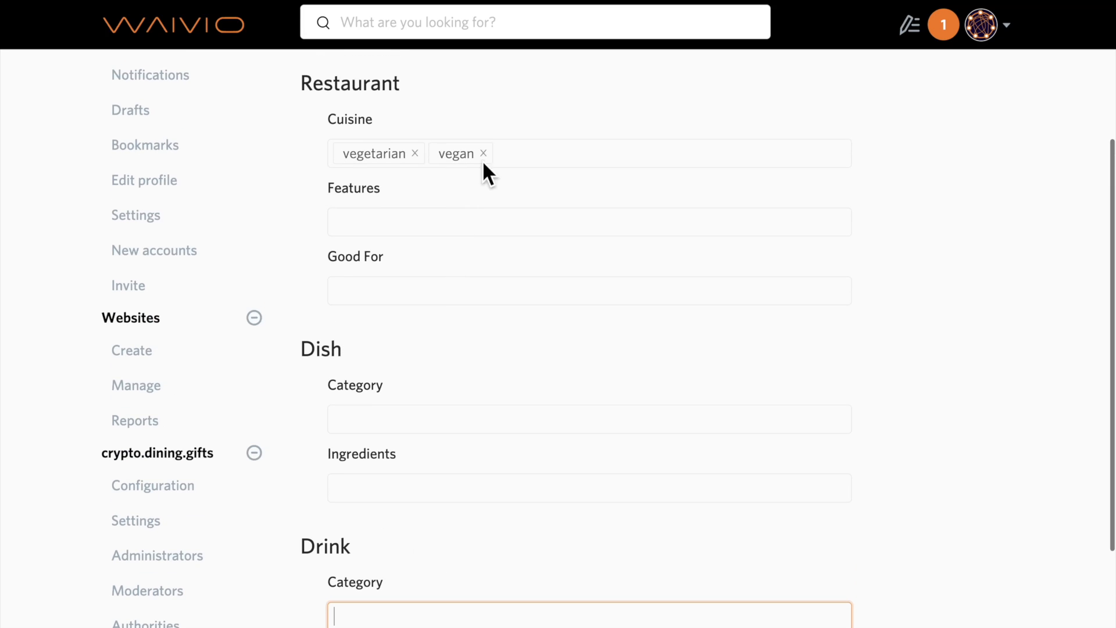
click(483, 152)
click(415, 153)
scroll(413, 290, down, 3)
click(349, 599)
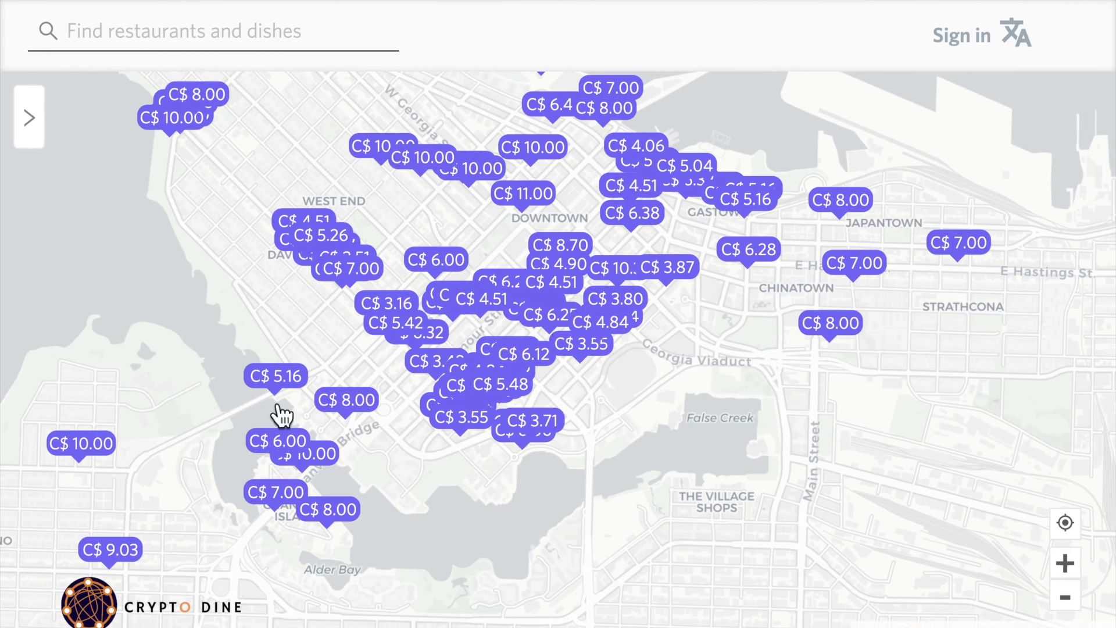
Step: Check on the Crypto Dine website's map where restaurant rewards are offered across Vancouver
scroll(441, 526, down, 3)
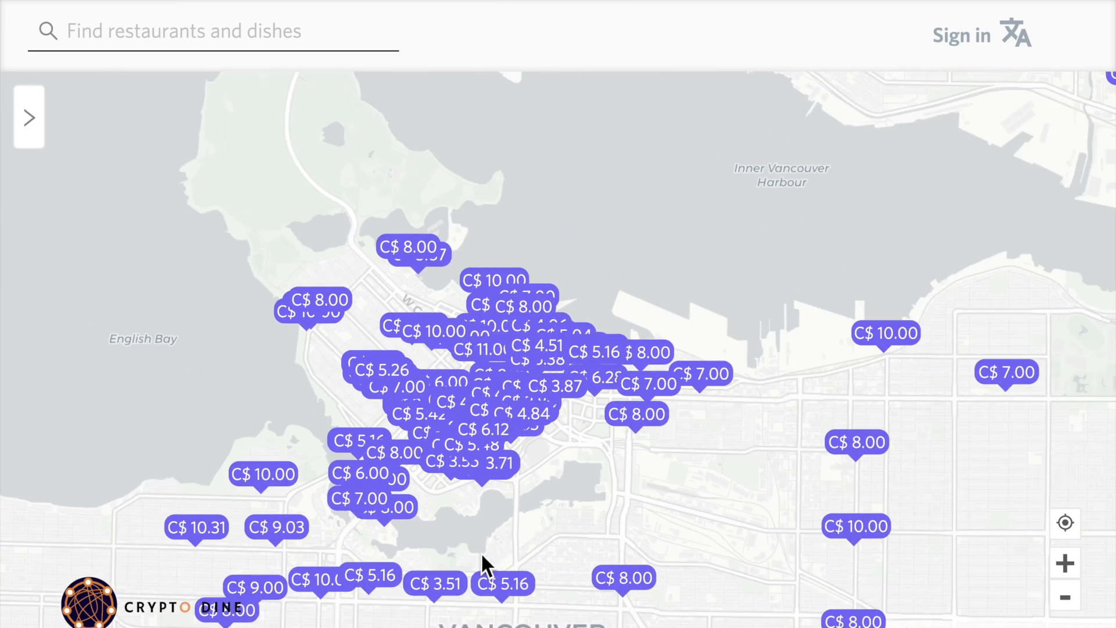
drag(482, 554, 474, 392)
scroll(473, 391, down, 1)
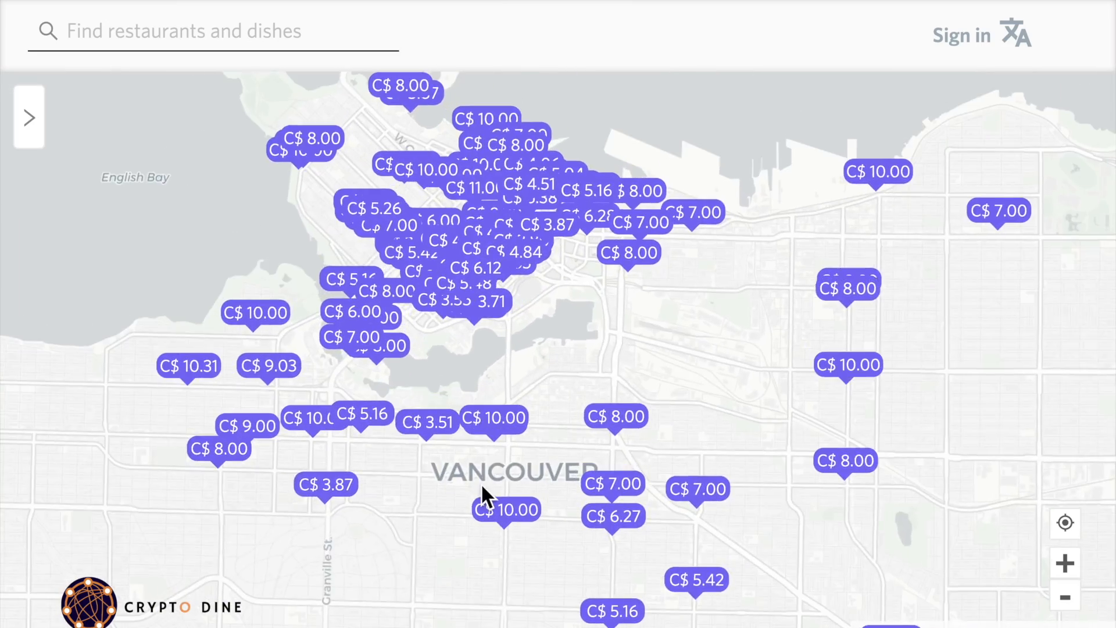
scroll(480, 483, down, 2)
drag(492, 553, 493, 469)
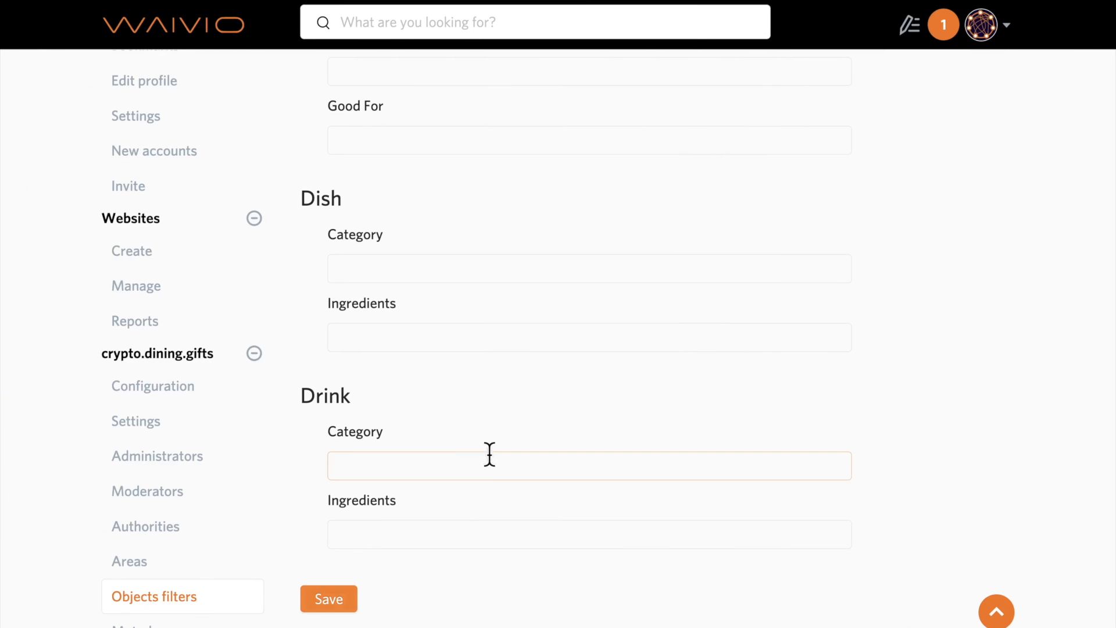
Step: Open website management in Waivio and review the pricing for active and inactive websites and the account balance
click(142, 291)
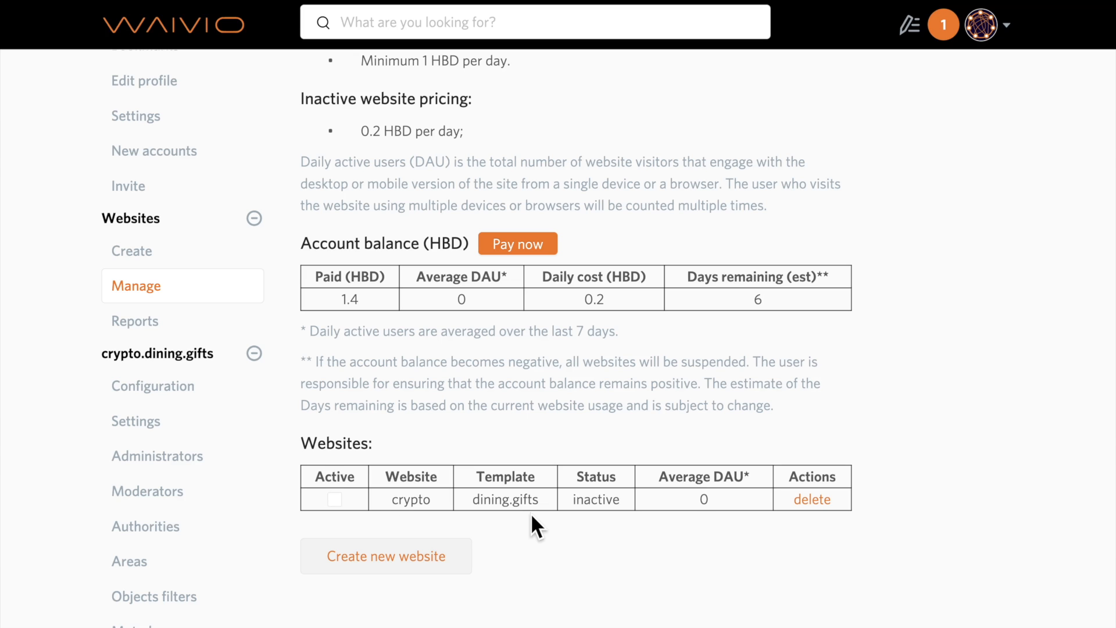
scroll(471, 364, up, 1)
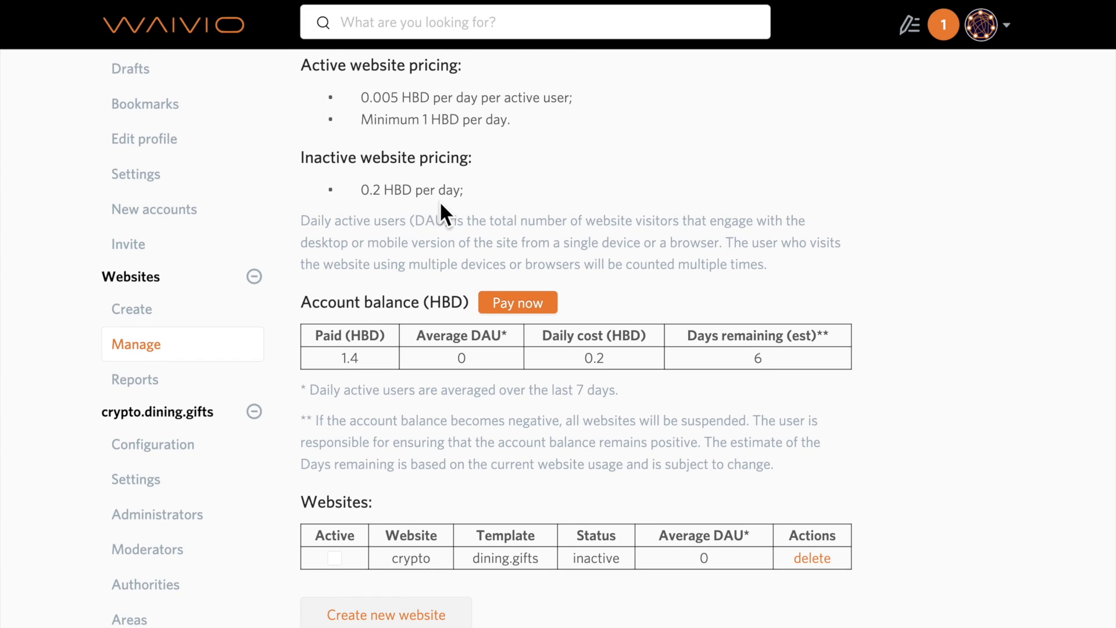
drag(299, 159, 468, 166)
click(474, 166)
scroll(475, 166, up, 1)
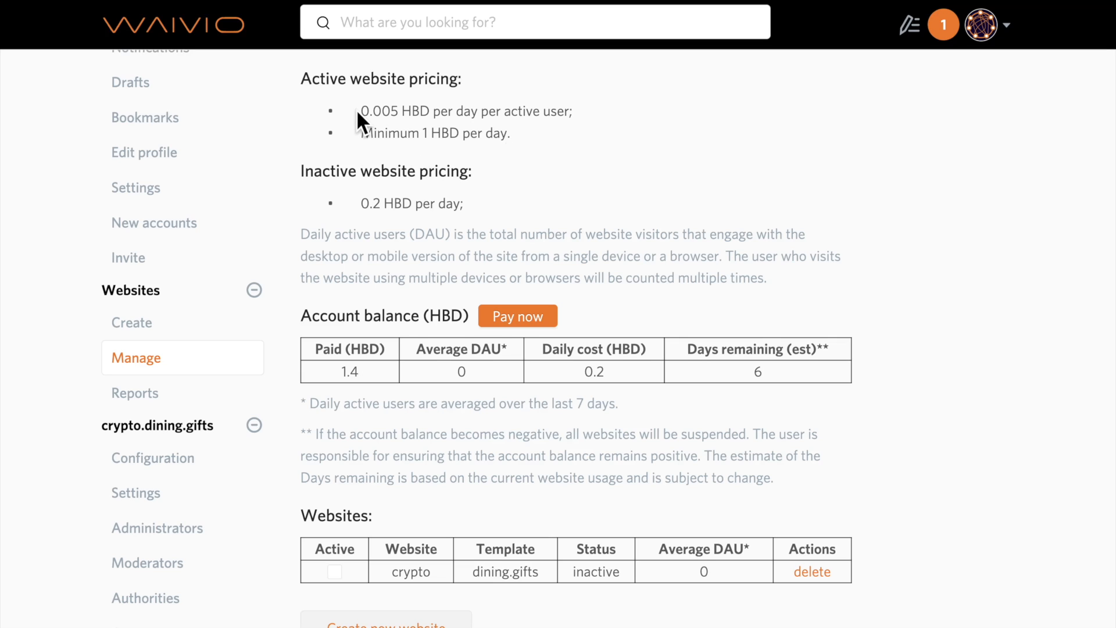
drag(361, 110, 570, 112)
click(522, 111)
click(592, 119)
Step: Start a website payment to waivio.web, set the amount to 20 HBD and proceed to Hivesigner
scroll(581, 306, down, 1)
click(526, 306)
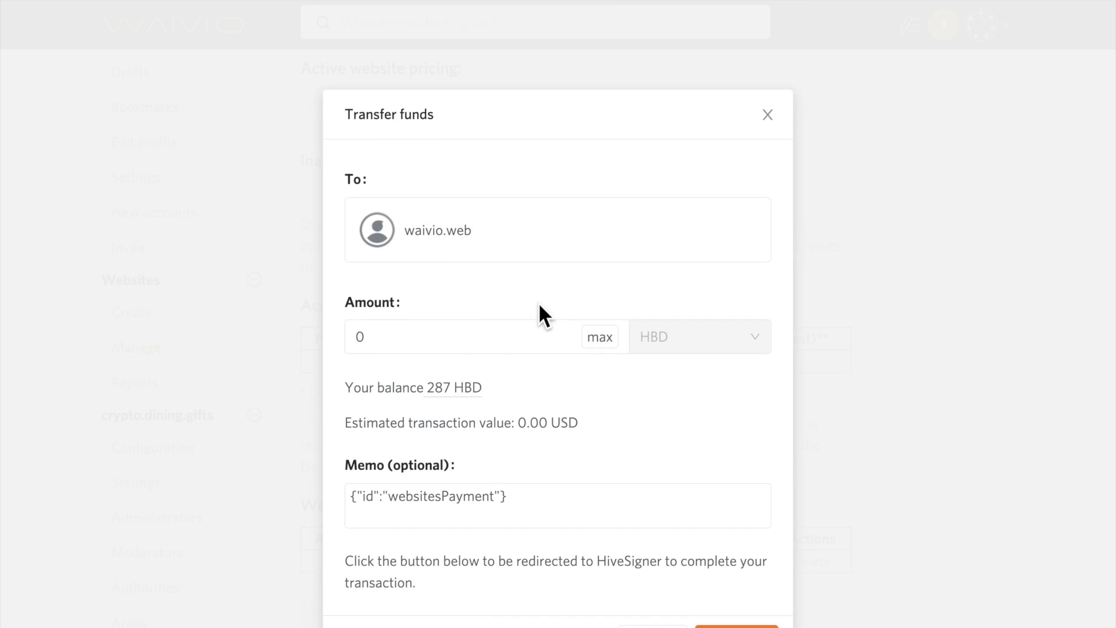
click(533, 304)
key(BackSpace)
text(20)
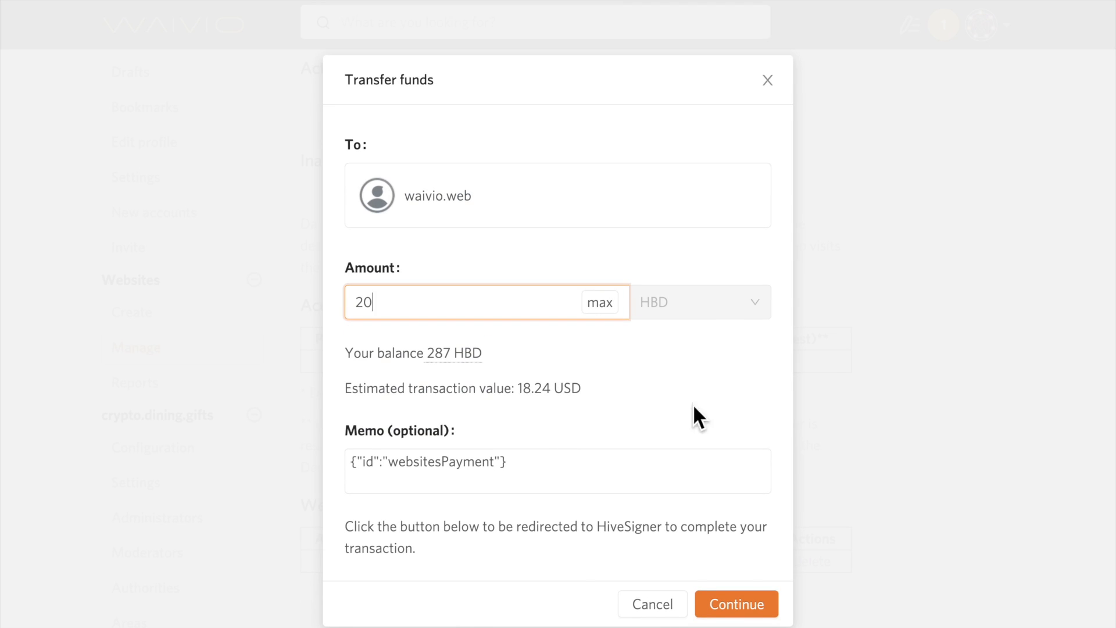
click(725, 604)
Step: Sign in with the Hivesigner password and approve the 20 HBD transfer to waivio.web
click(410, 378)
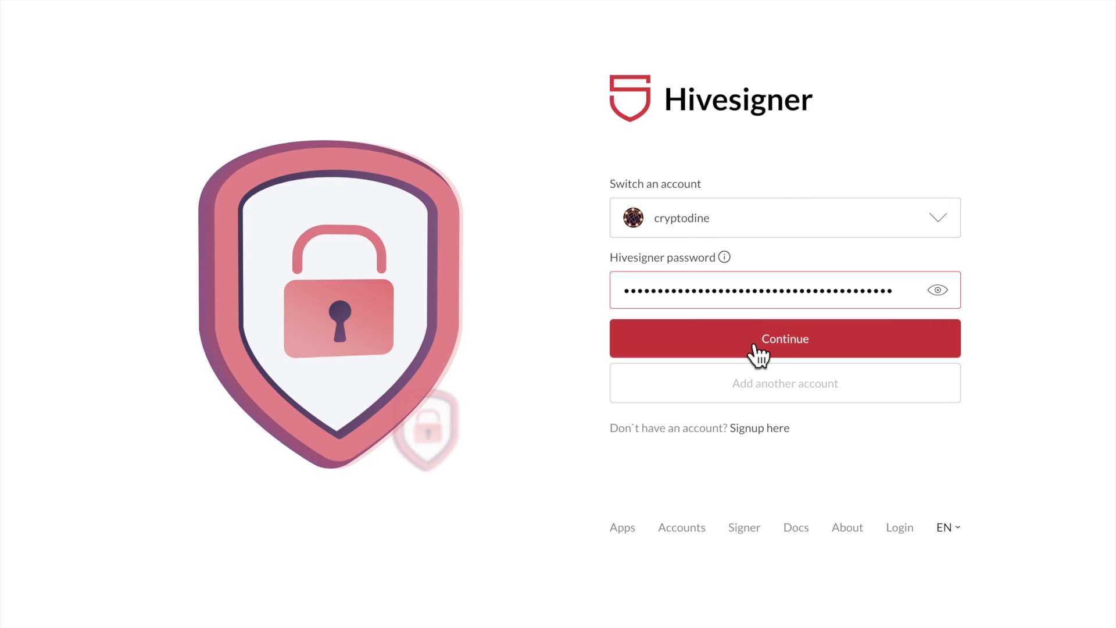
click(755, 343)
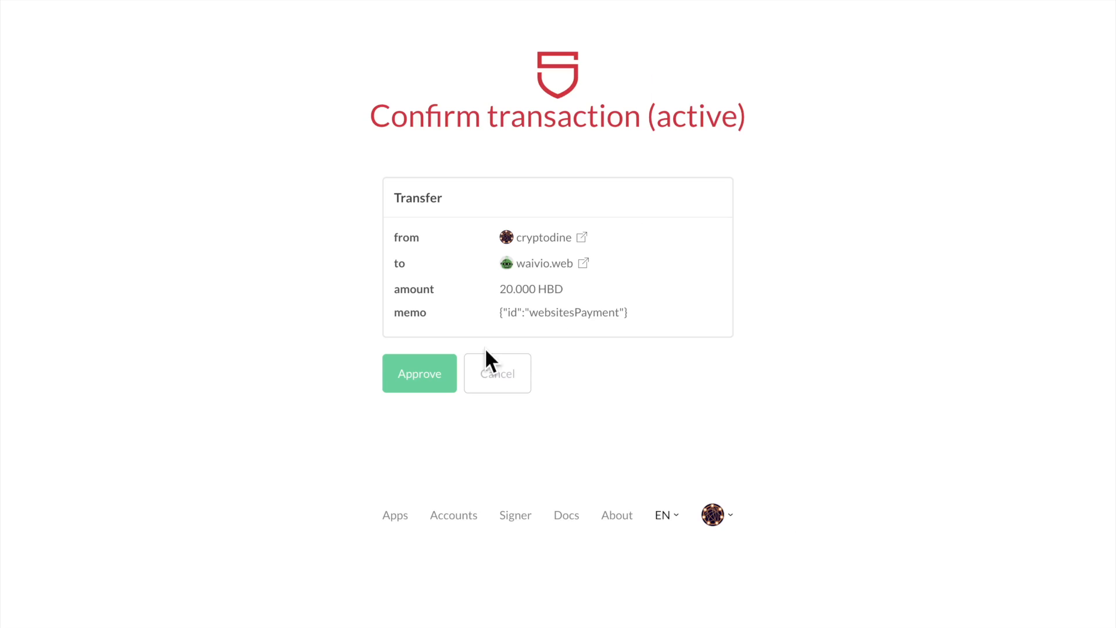
click(423, 372)
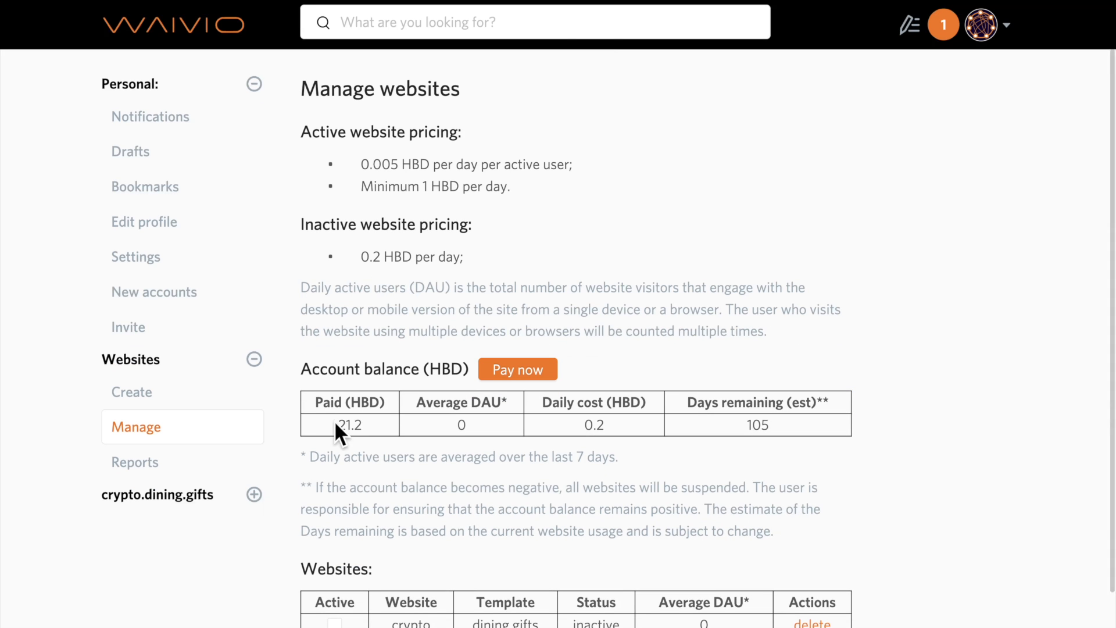
Step: Check the paid balance and estimated days remaining, and review the crypto website's entry in the websites list
drag(333, 421, 368, 427)
click(371, 426)
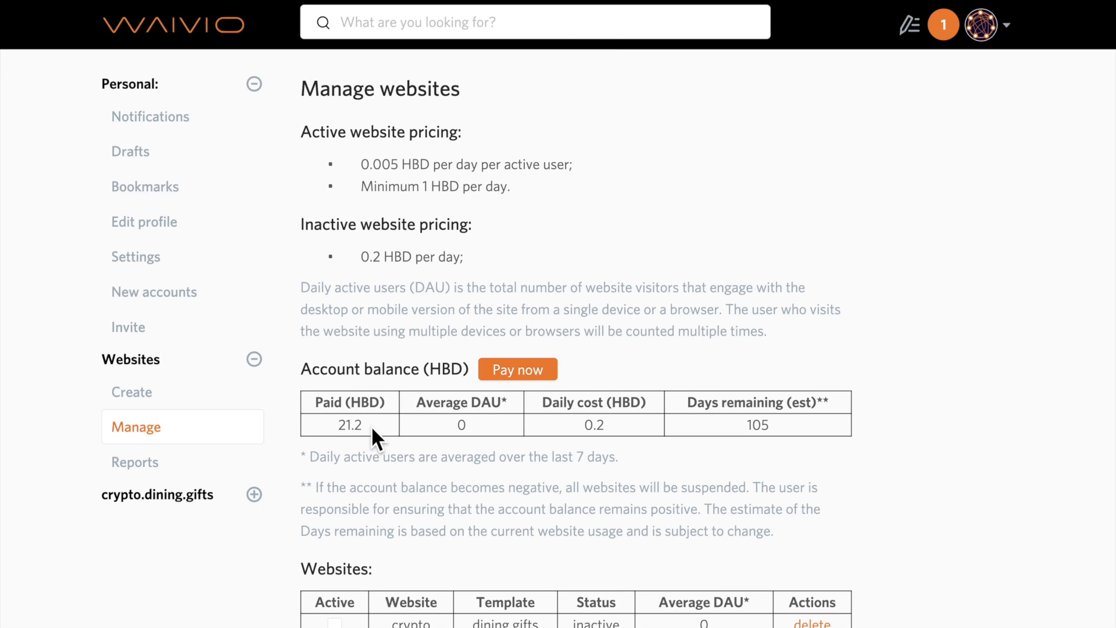
scroll(397, 476, down, 1)
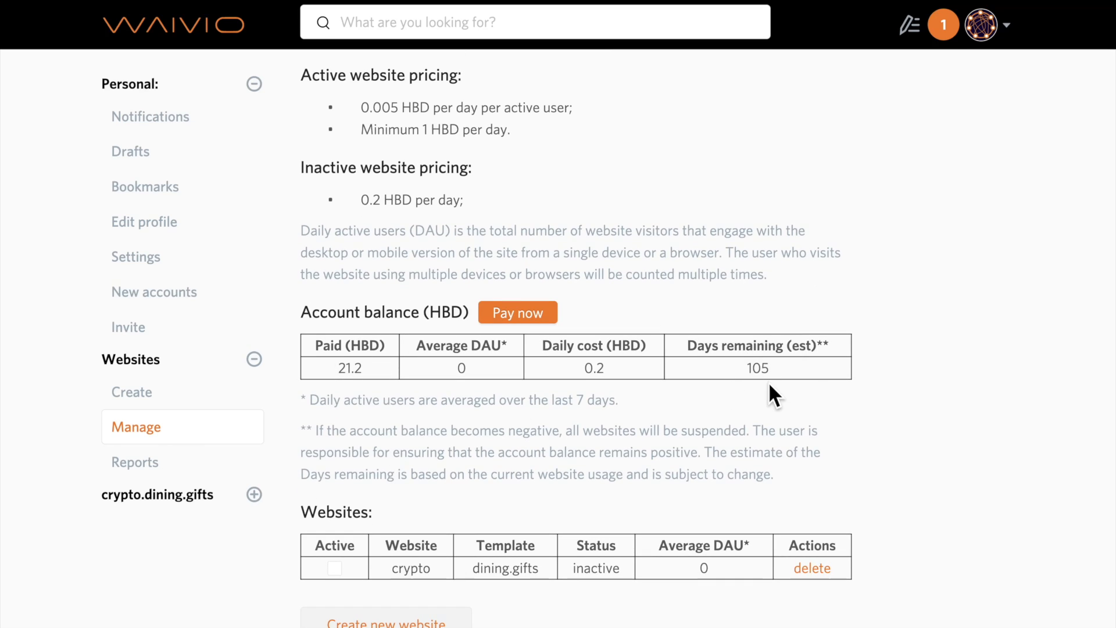
scroll(769, 381, down, 1)
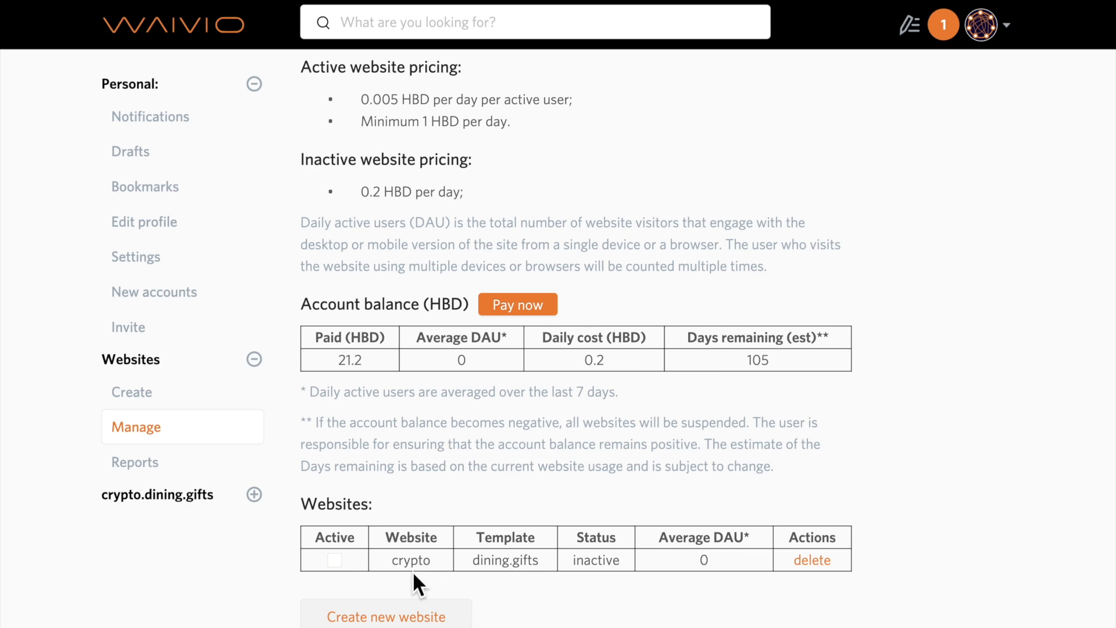
Step: Activate the crypto website in the list of websites
click(335, 562)
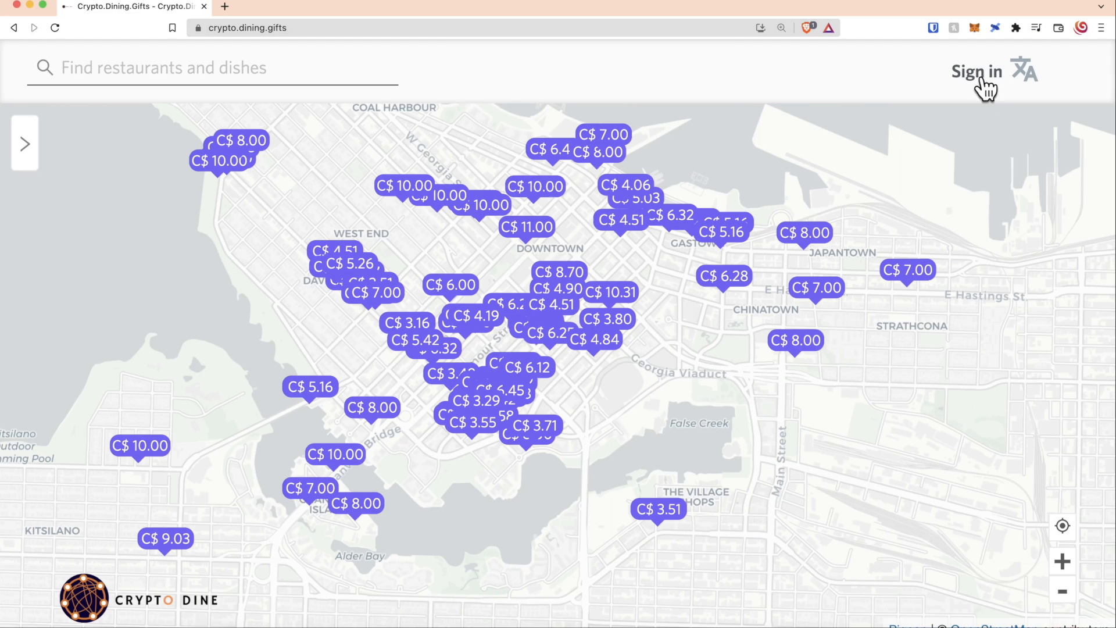
Step: On the live crypto.dining.gifts site, preview Calabash Bistro from its map marker and browse the restaurant list
click(734, 284)
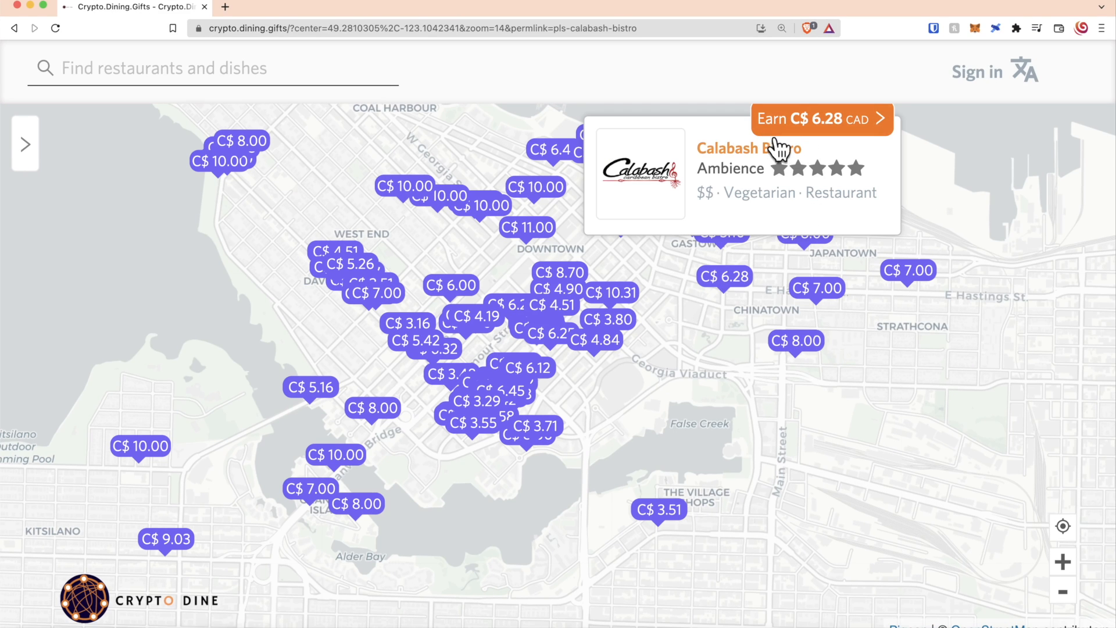
click(25, 152)
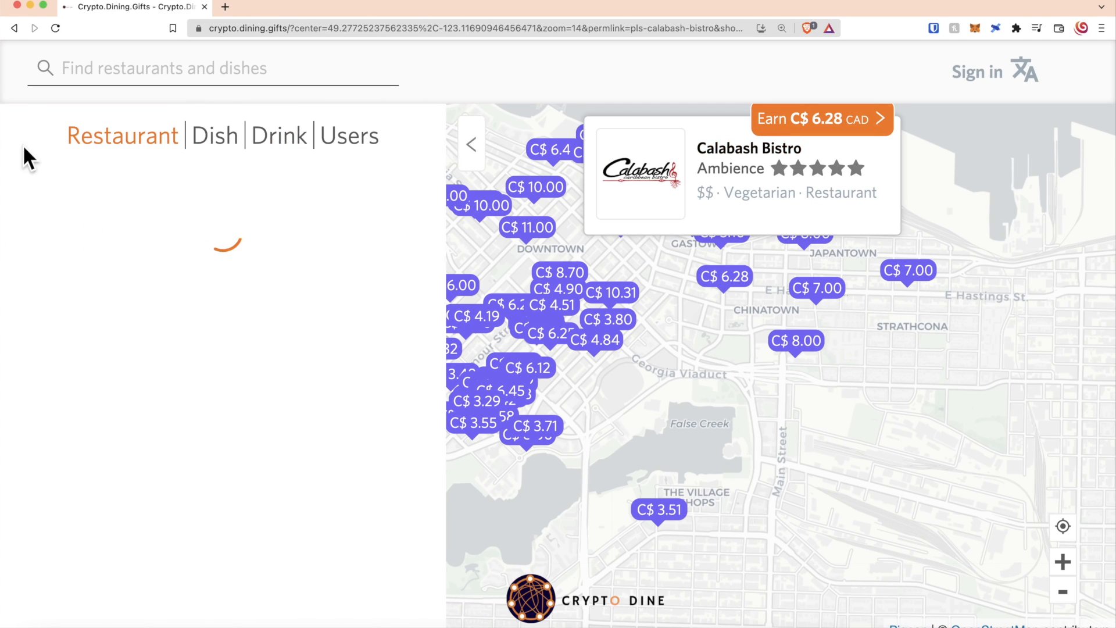
scroll(347, 436, down, 15)
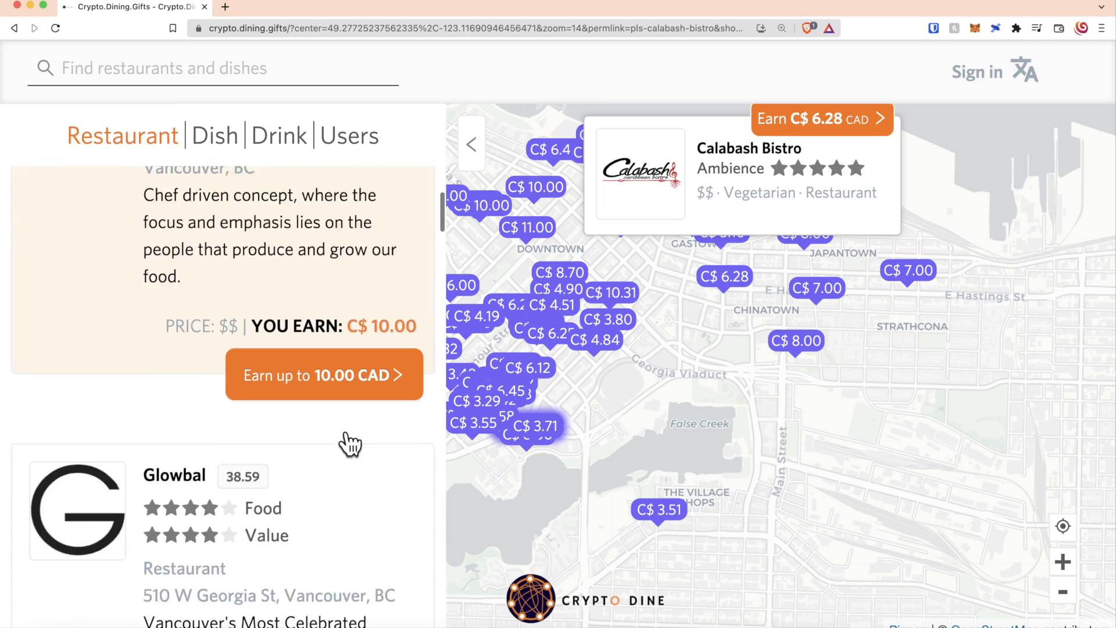
scroll(347, 430, down, 3)
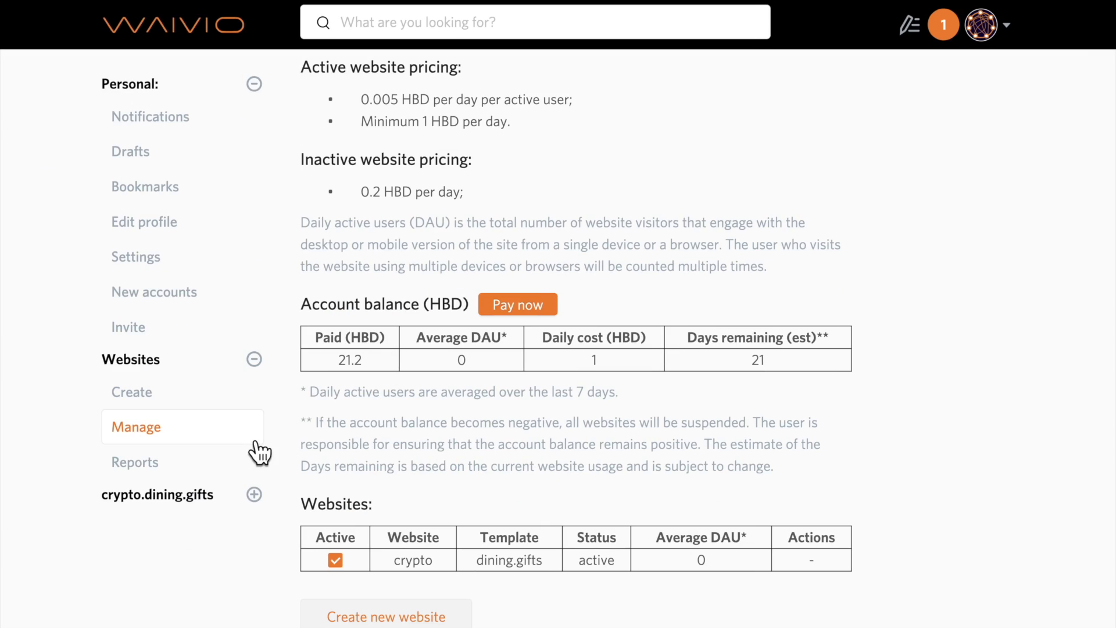
Step: Generate a Waivio website report for crypto.dining.gifts with the period starting on 22/06/2022
click(139, 466)
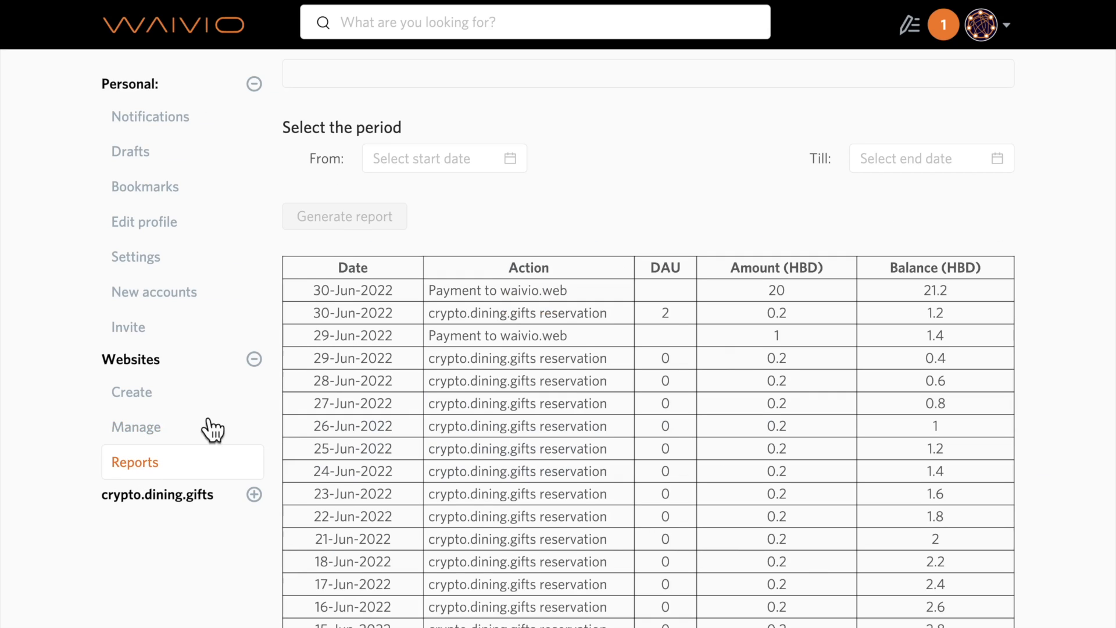
scroll(318, 273, up, 1)
scroll(318, 265, up, 1)
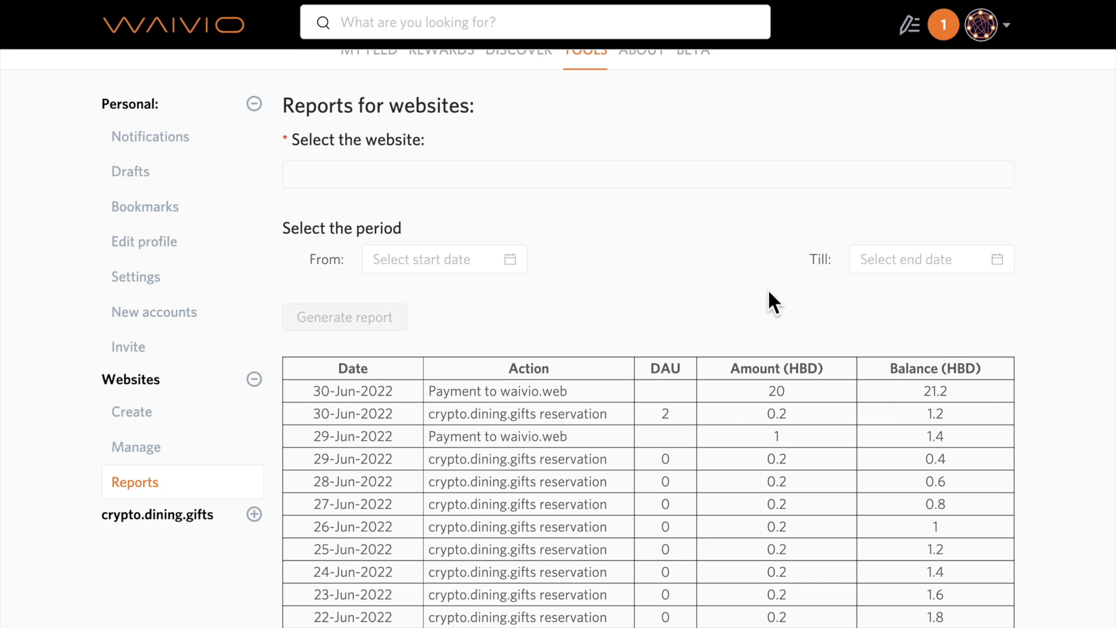
click(683, 176)
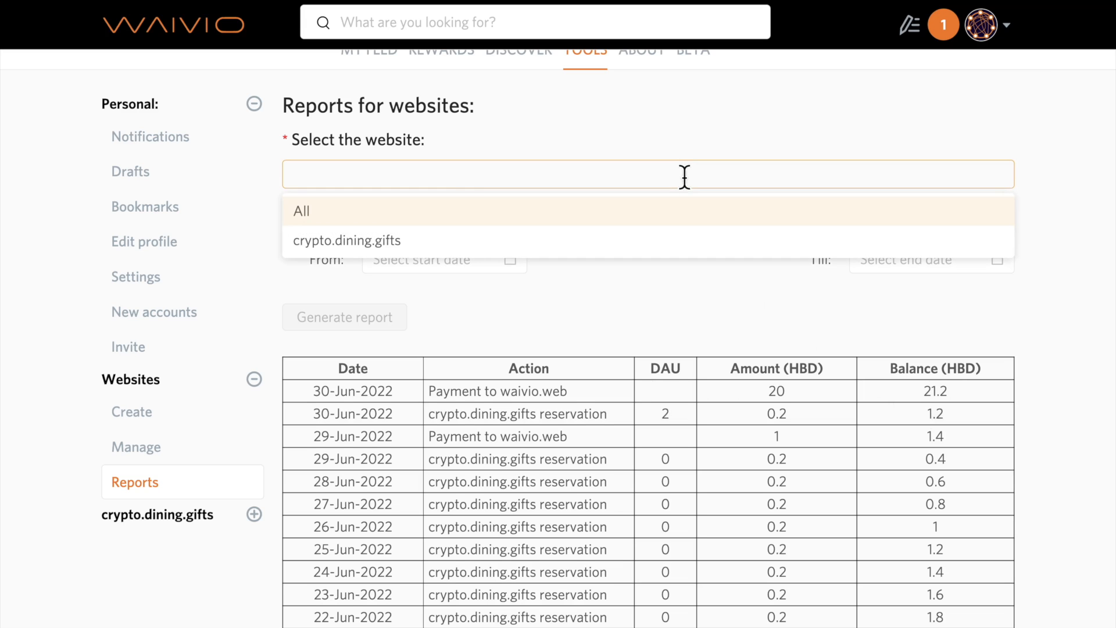
click(409, 239)
click(401, 256)
click(503, 442)
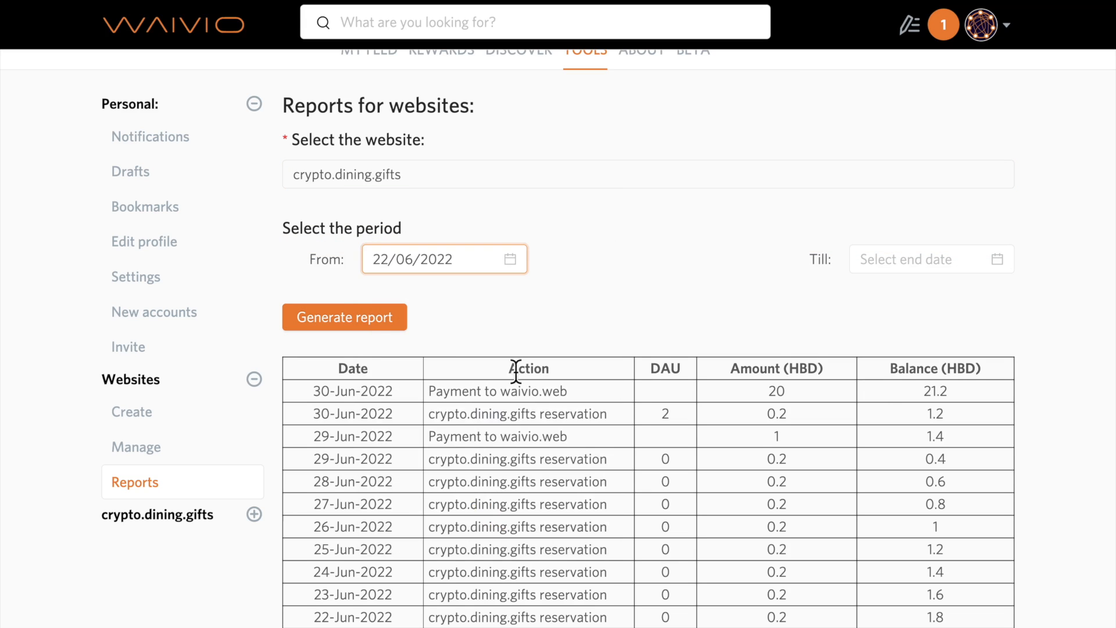
click(386, 317)
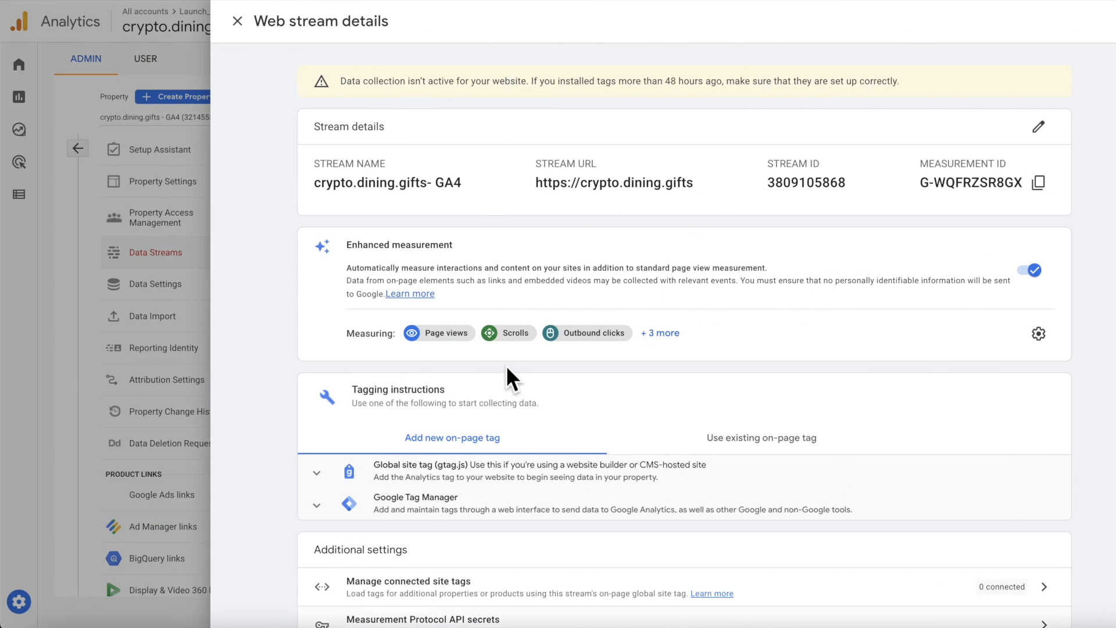
Step: In Google Analytics, close the web stream details and review the reports snapshot and advertising snapshot for crypto.dining.gifts
click(237, 22)
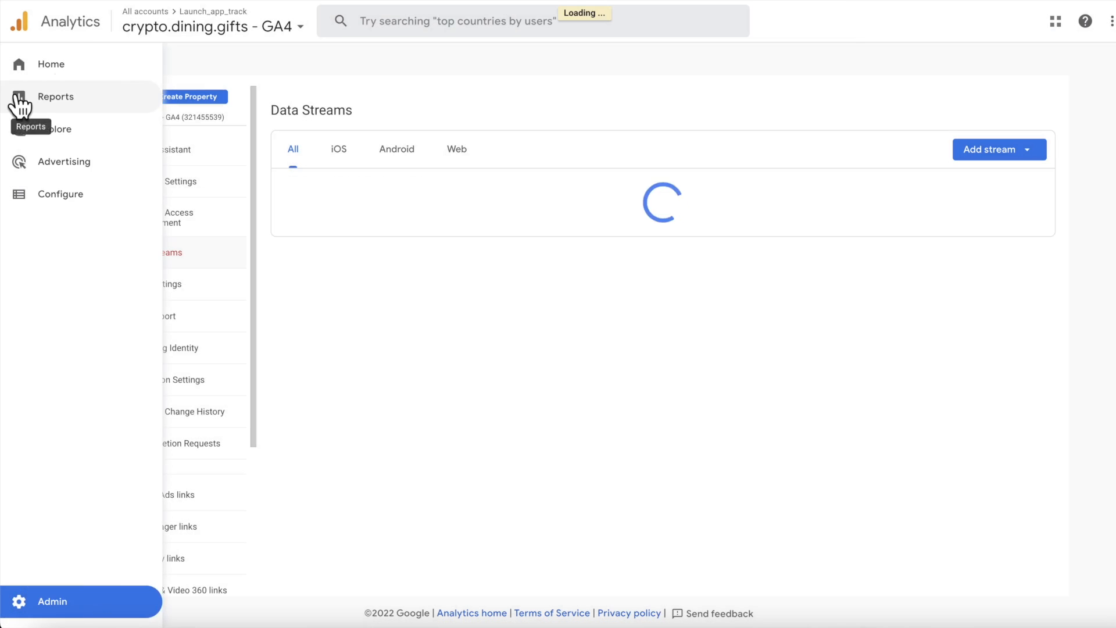
click(19, 98)
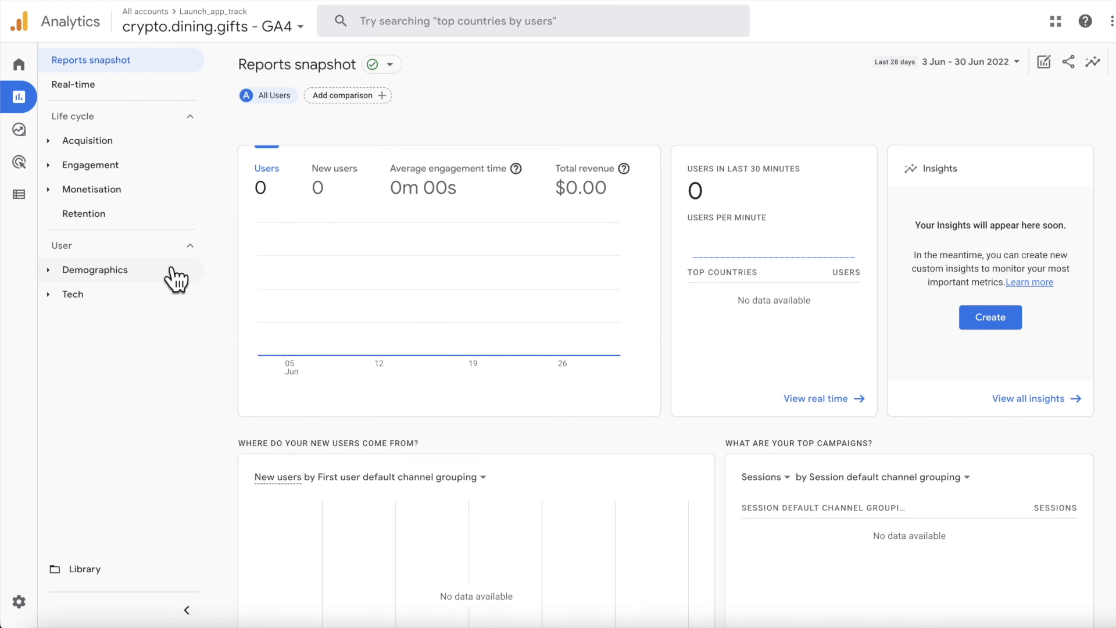
click(27, 166)
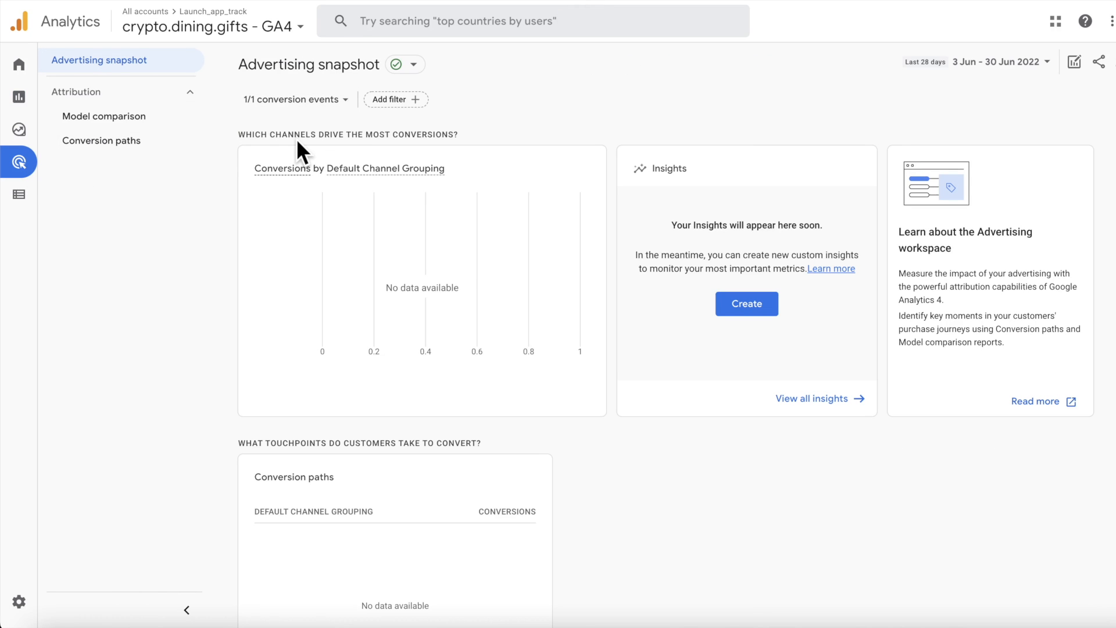
Step: Switch to the live crypto.dining.gifts site and sign in with a Google guest account
key(ctrl+Right)
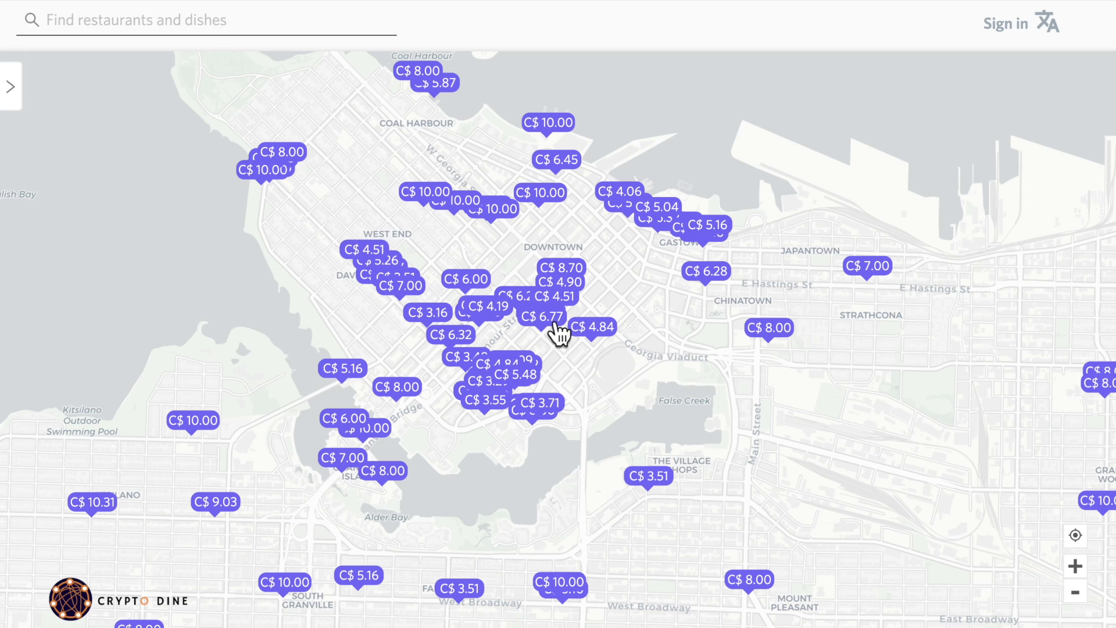
click(995, 30)
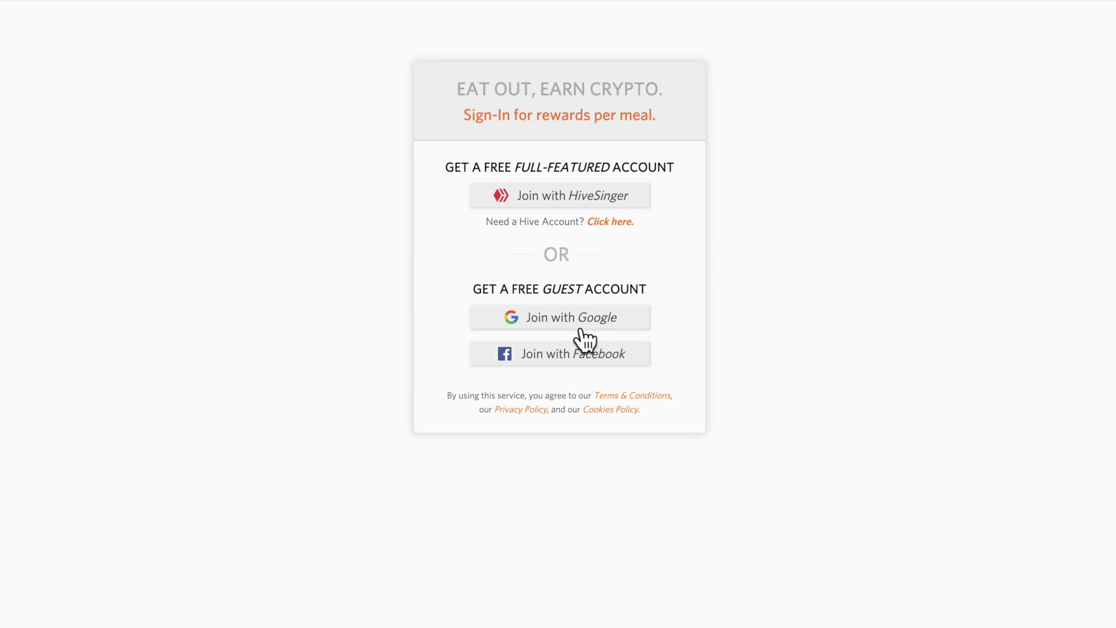
click(605, 325)
Step: Preview the dish photo submission for Corduroy Restaurant's Spicy Salami Pizza up to the photo stage, and close it without submitting
click(187, 429)
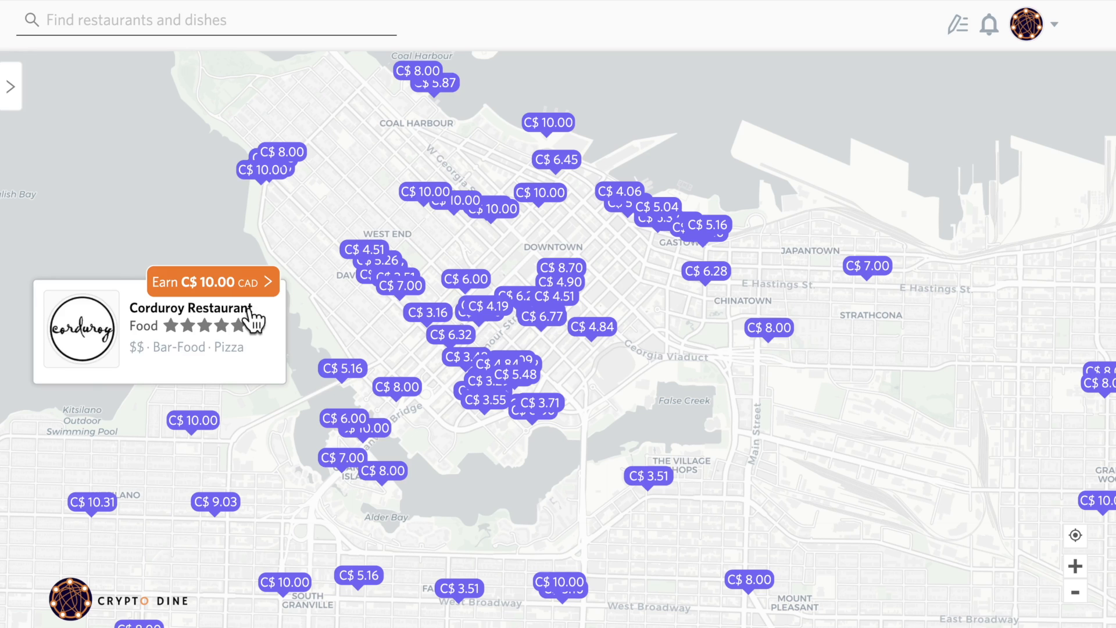
click(249, 281)
click(401, 531)
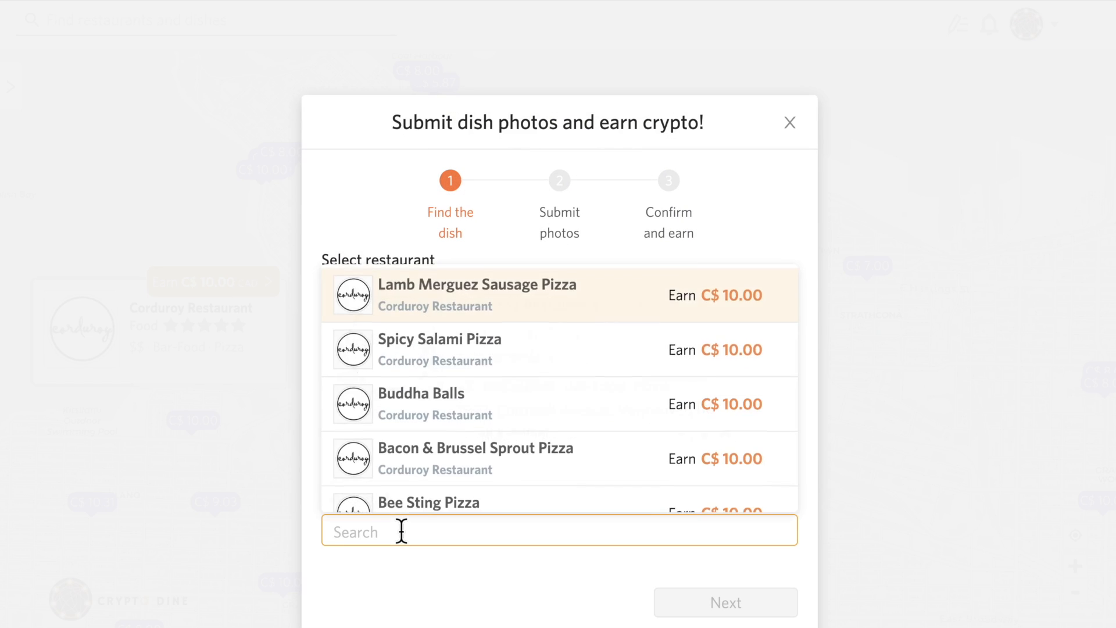
scroll(486, 374, down, 1)
click(479, 341)
scroll(540, 511, down, 2)
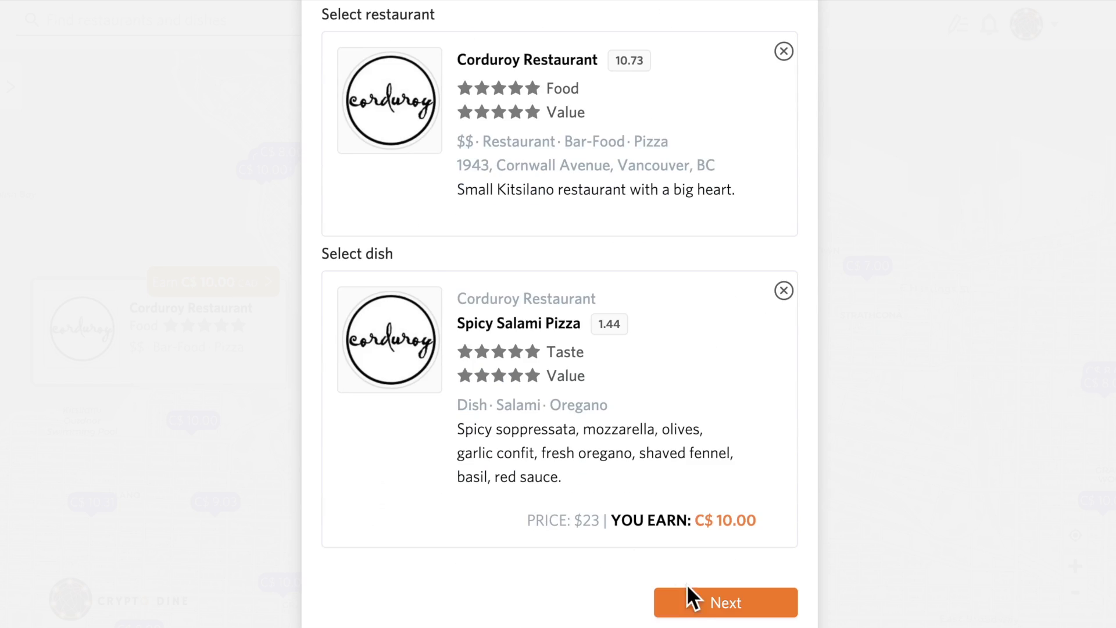
click(695, 598)
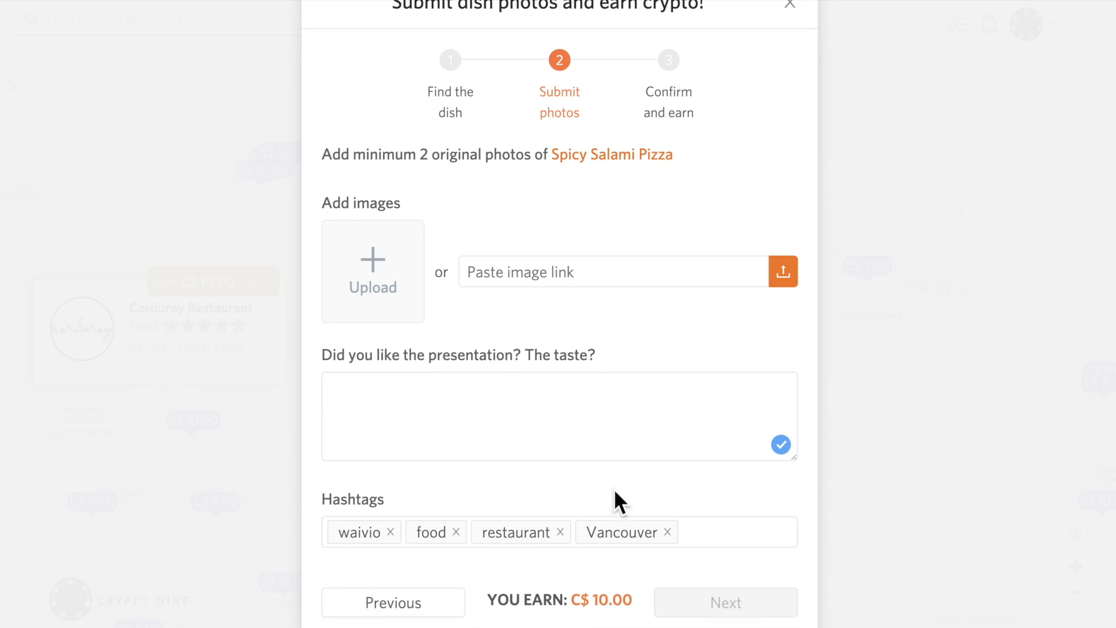
scroll(737, 411, up, 1)
click(792, 32)
click(717, 326)
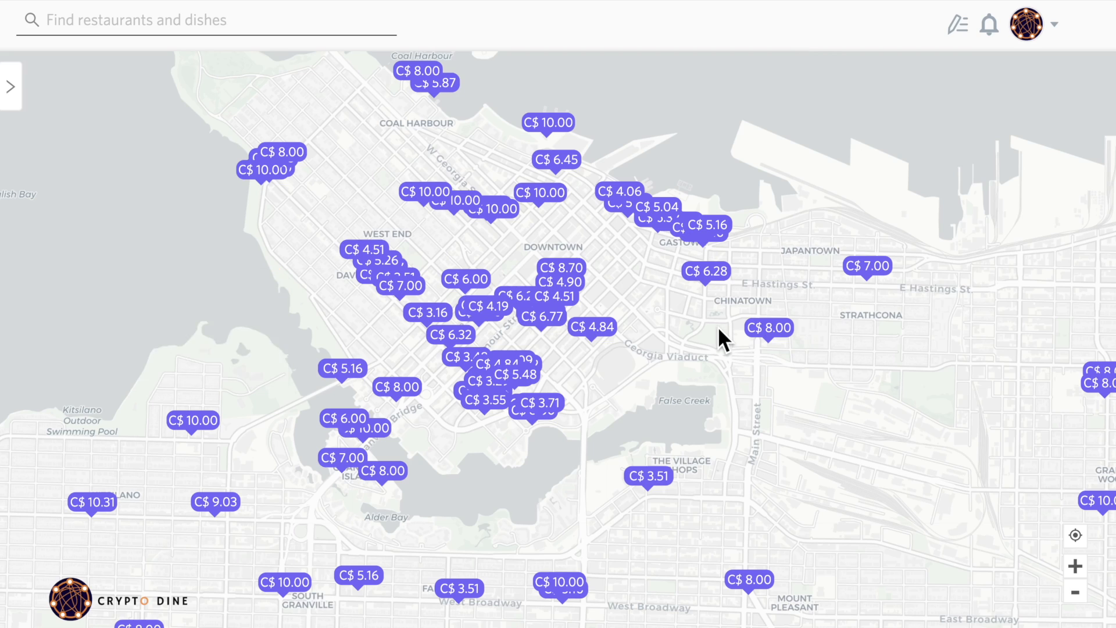
Step: Zoom the restaurant map out to view rewards across the whole Vancouver region
scroll(717, 327, down, 5)
click(1072, 598)
click(1074, 593)
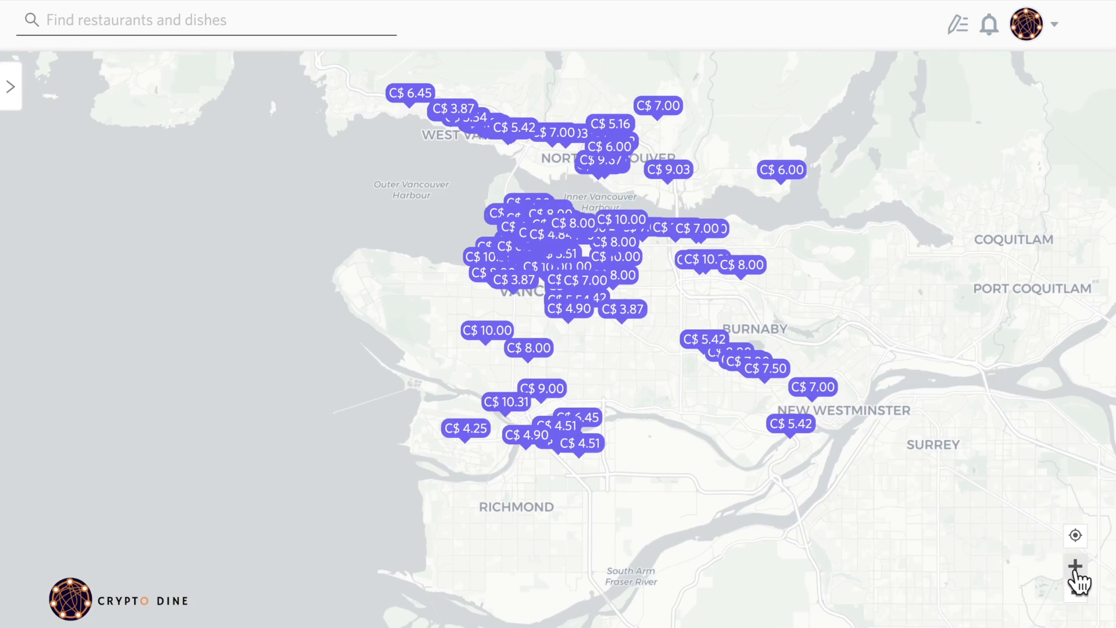